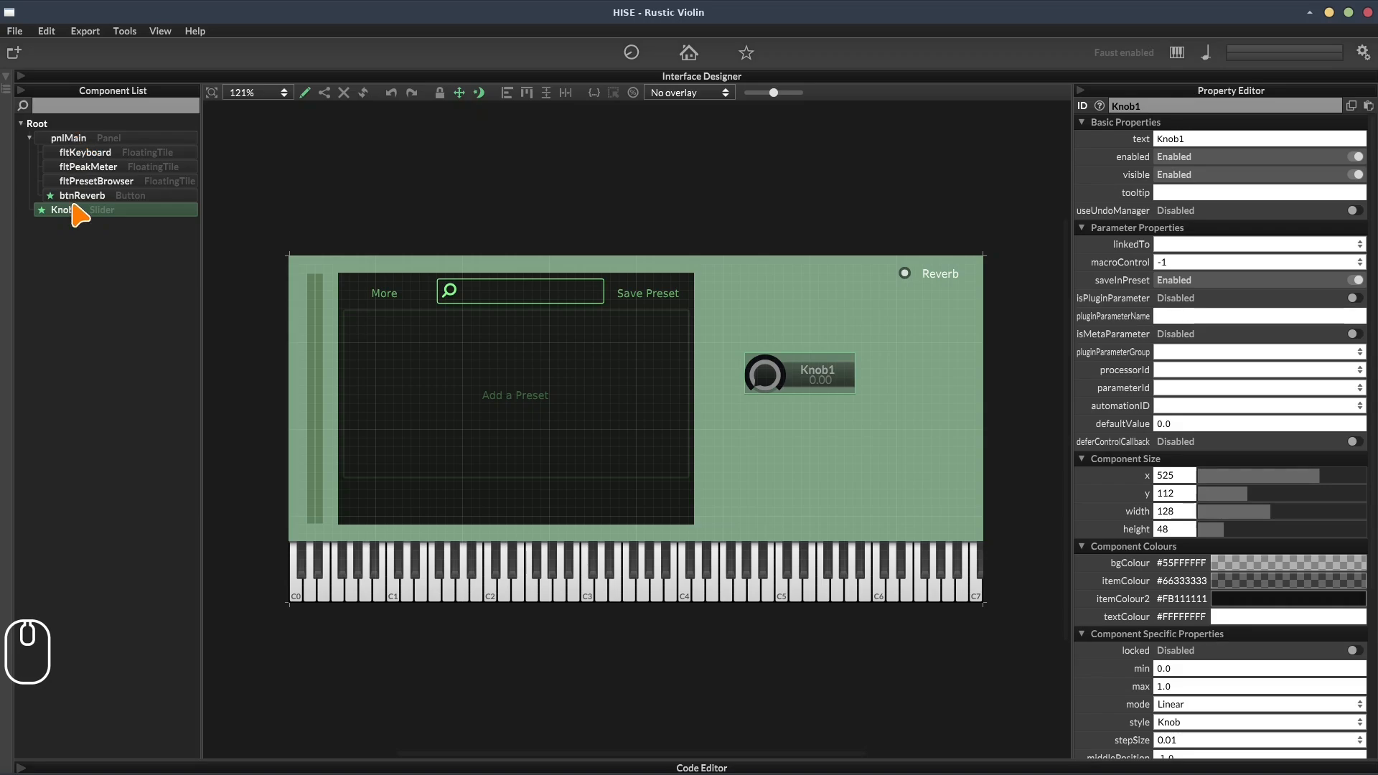
Nest Knob1 inside the pnlMain panel and rename it knbAttack
drag(72, 212, 81, 206)
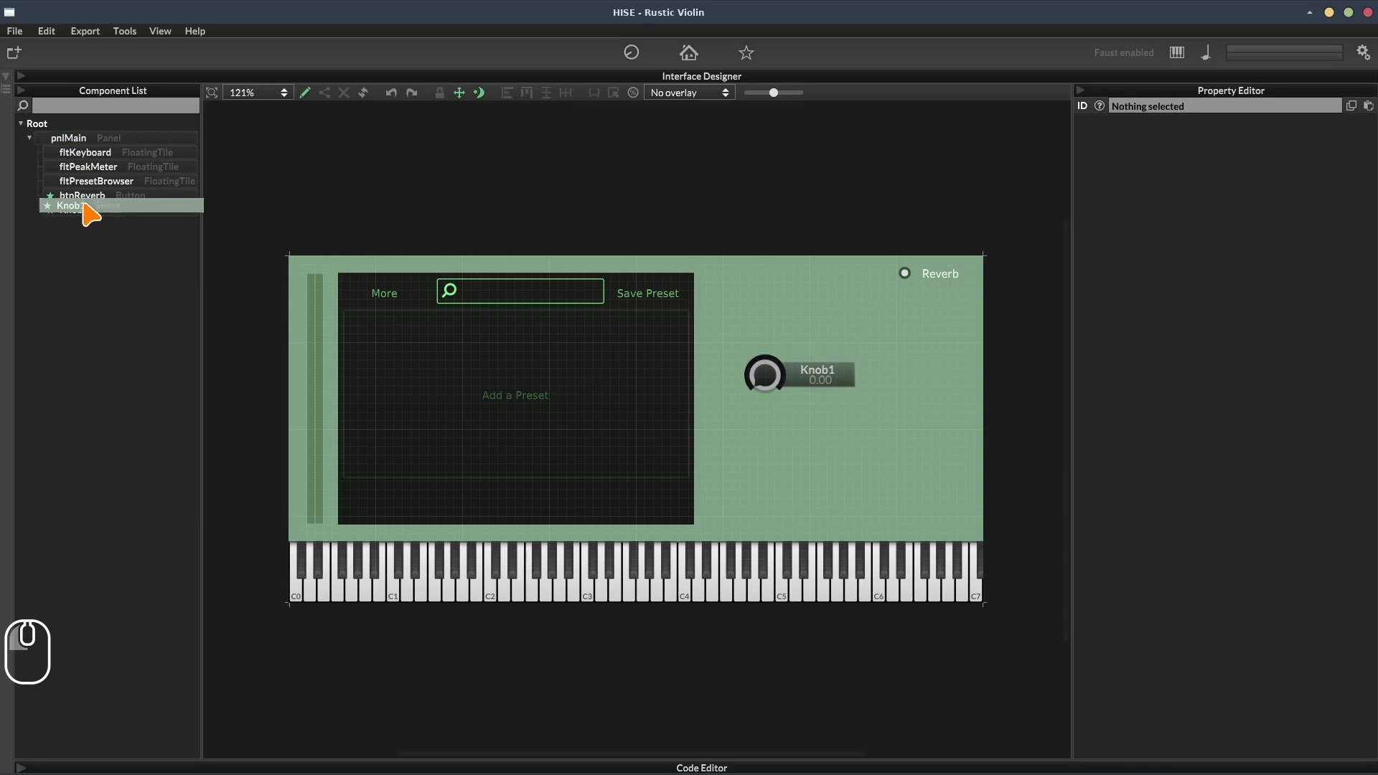
click(74, 209)
key(F2)
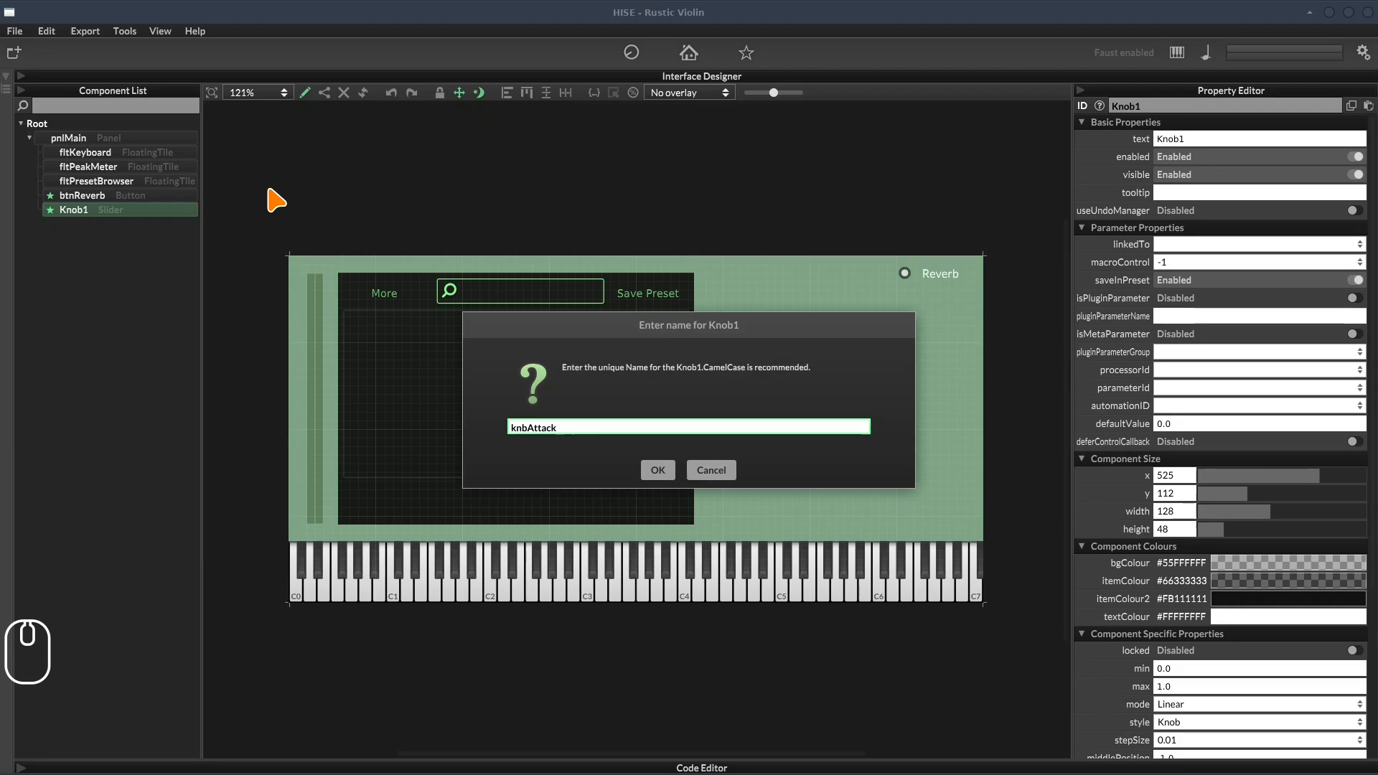
click(655, 472)
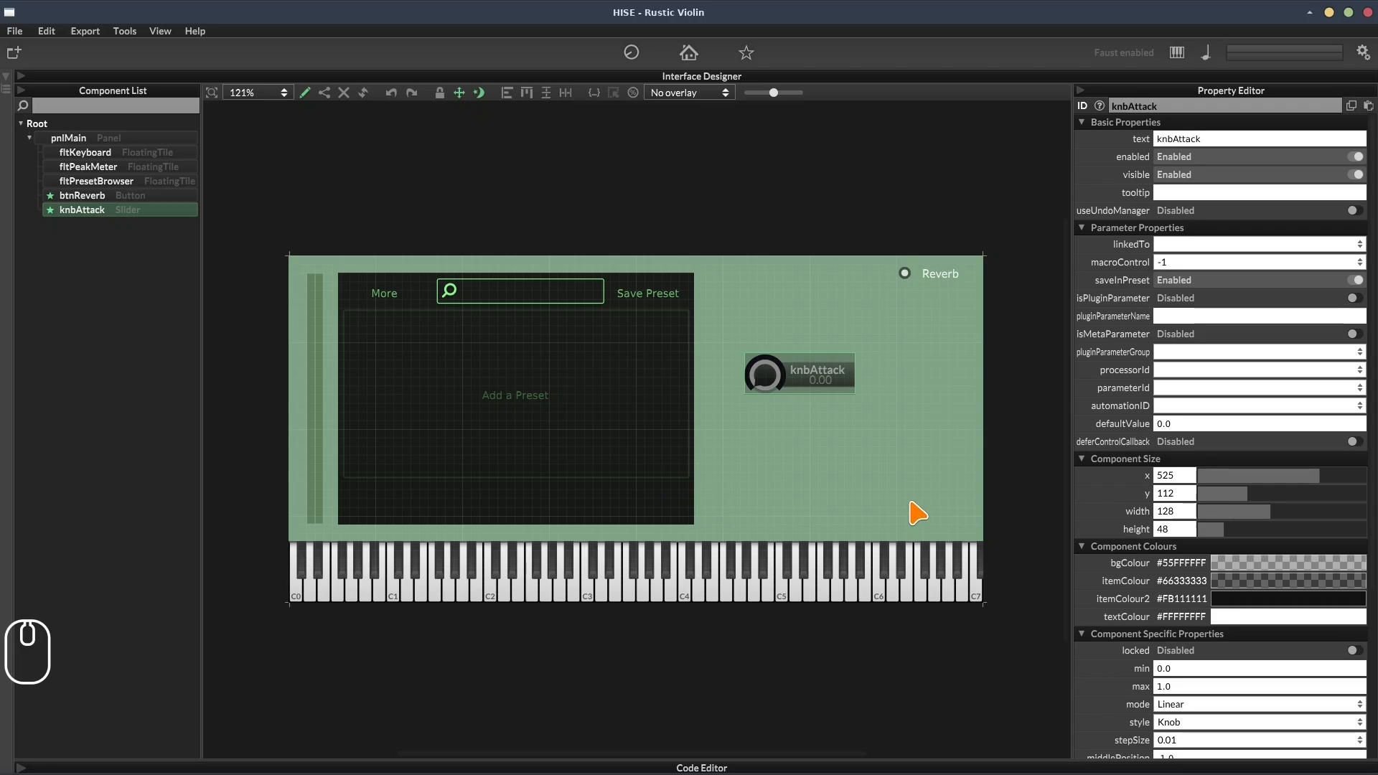
Resize knbAttack to width 20 and height 100, and move it to x 540, y 200
click(1176, 513)
key(Return)
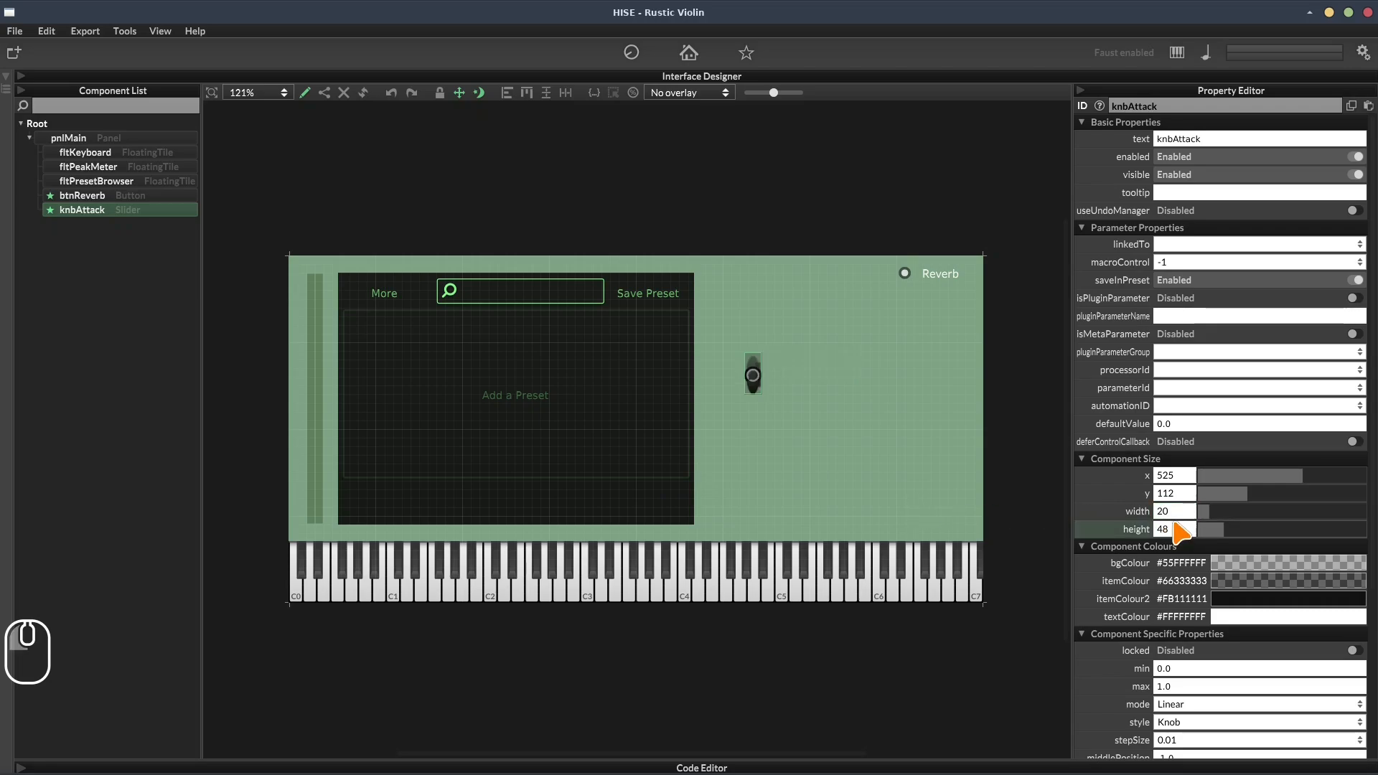
click(1183, 529)
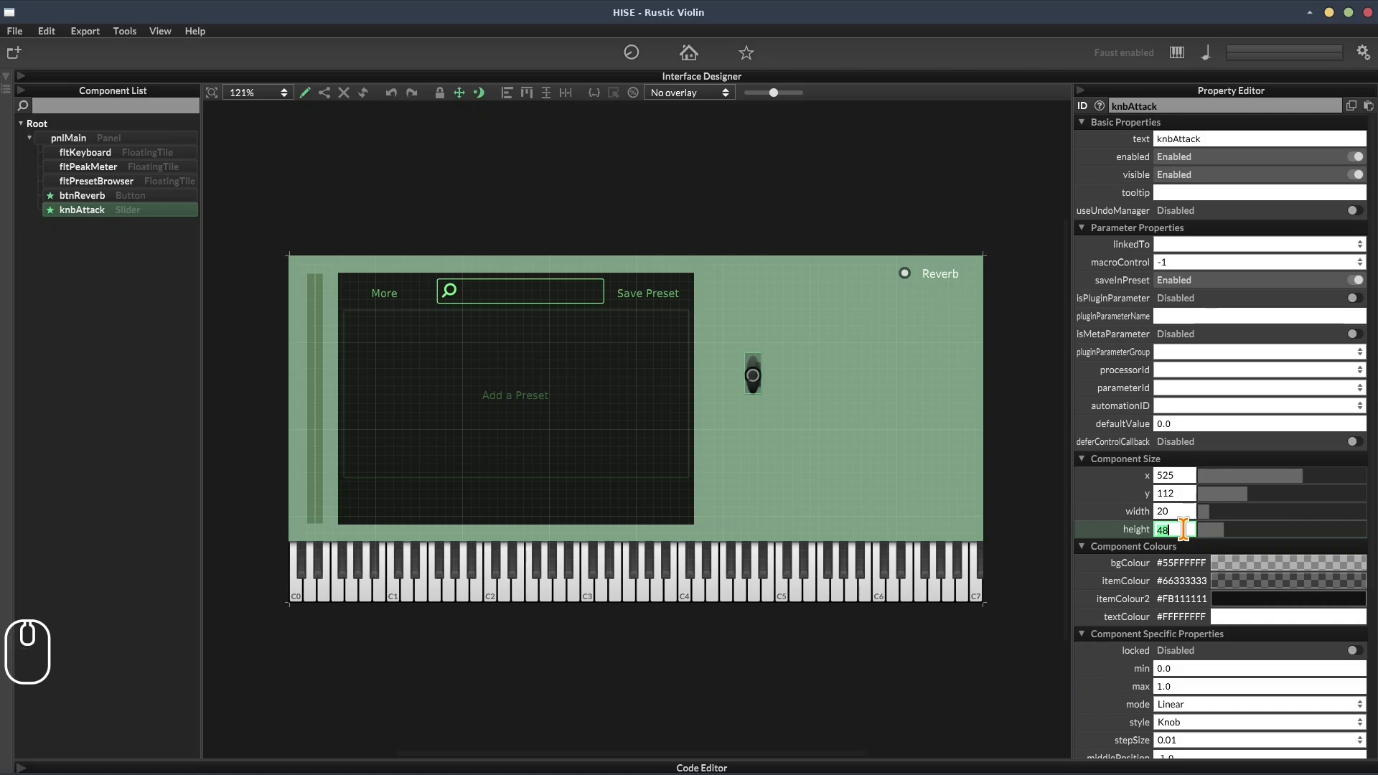
key(Return)
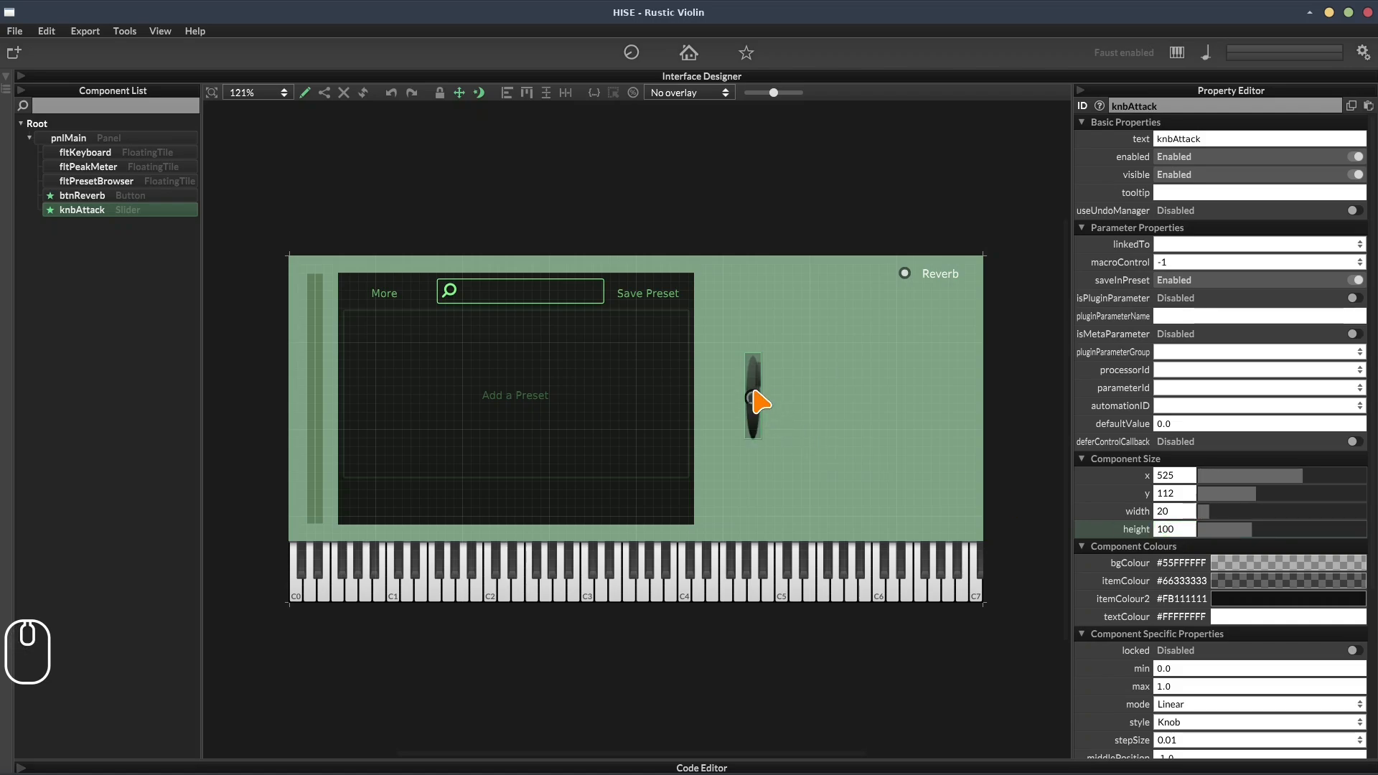
drag(759, 403, 804, 469)
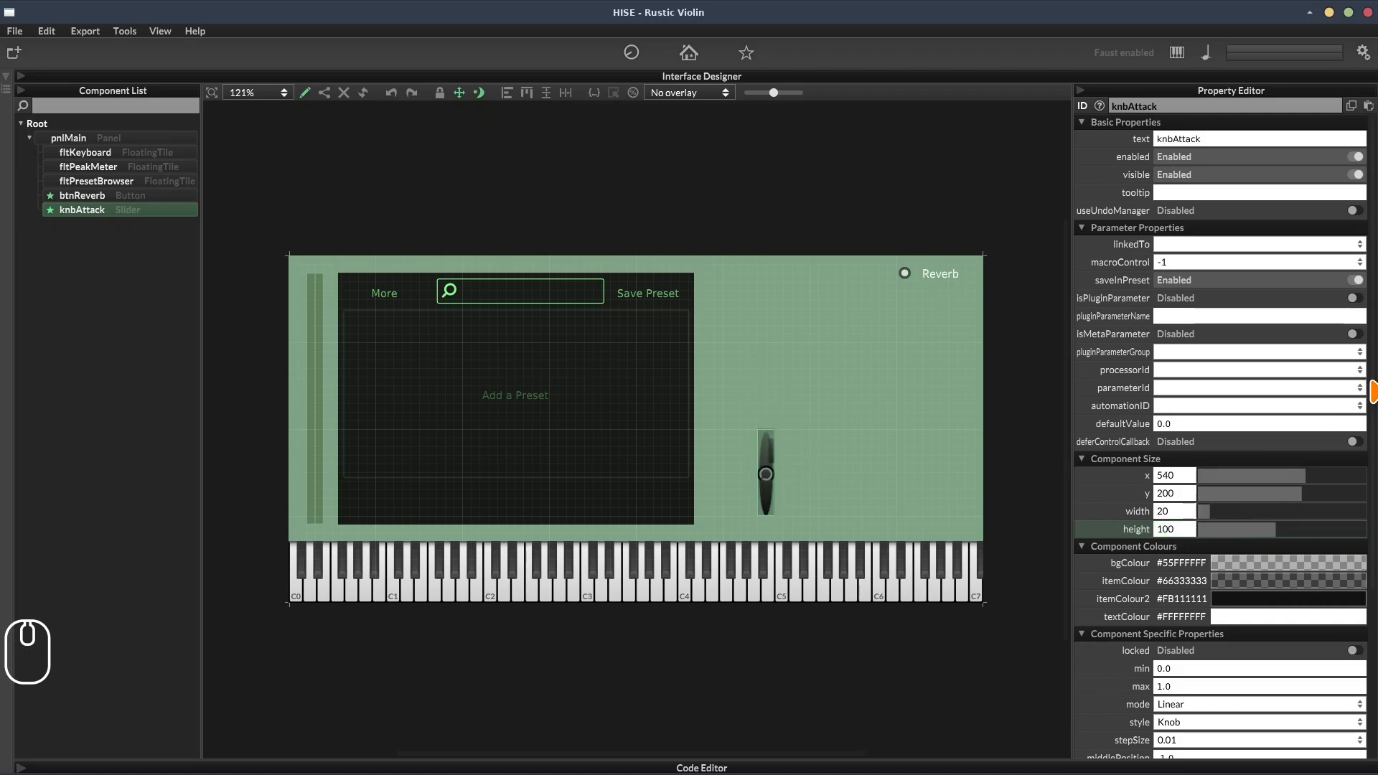
Set the style of knbAttack to Vertical
scroll(1373, 392, down, 3)
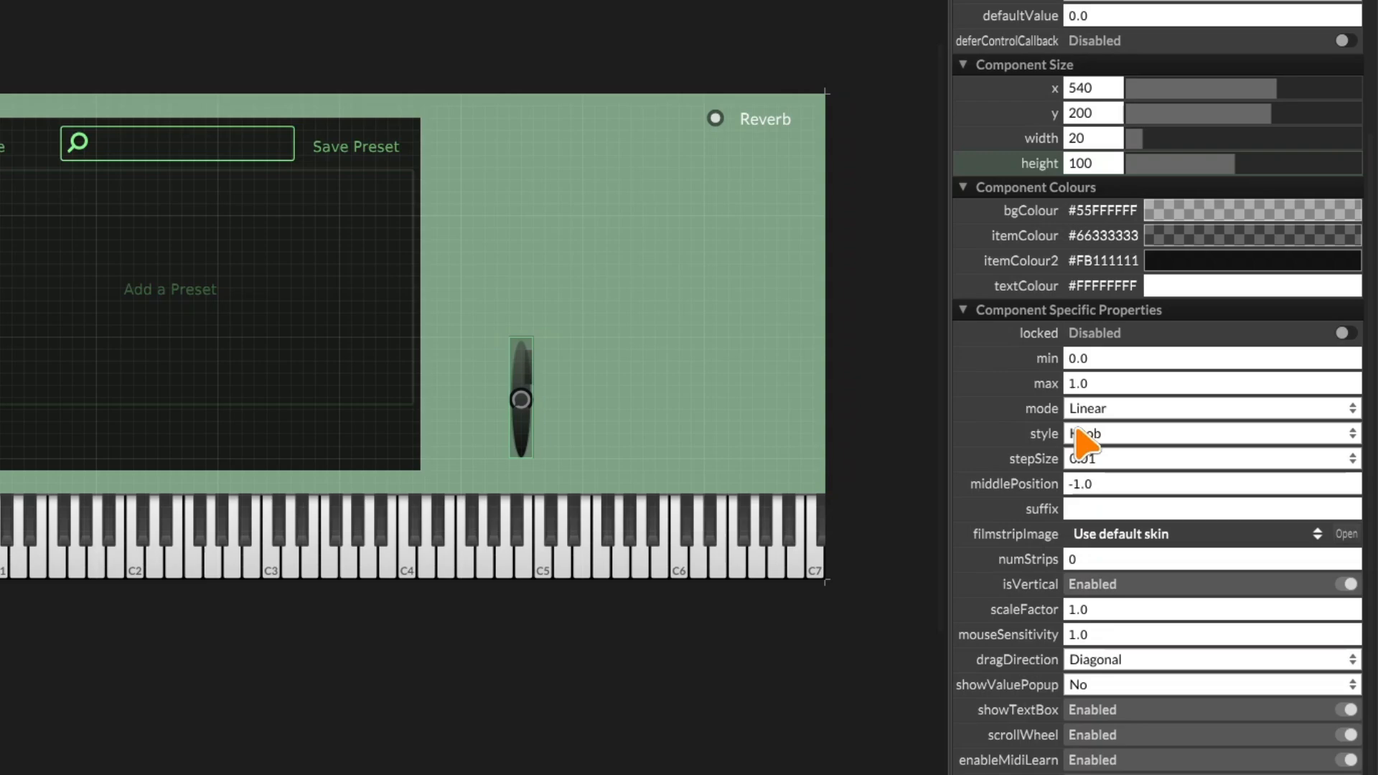
click(1173, 525)
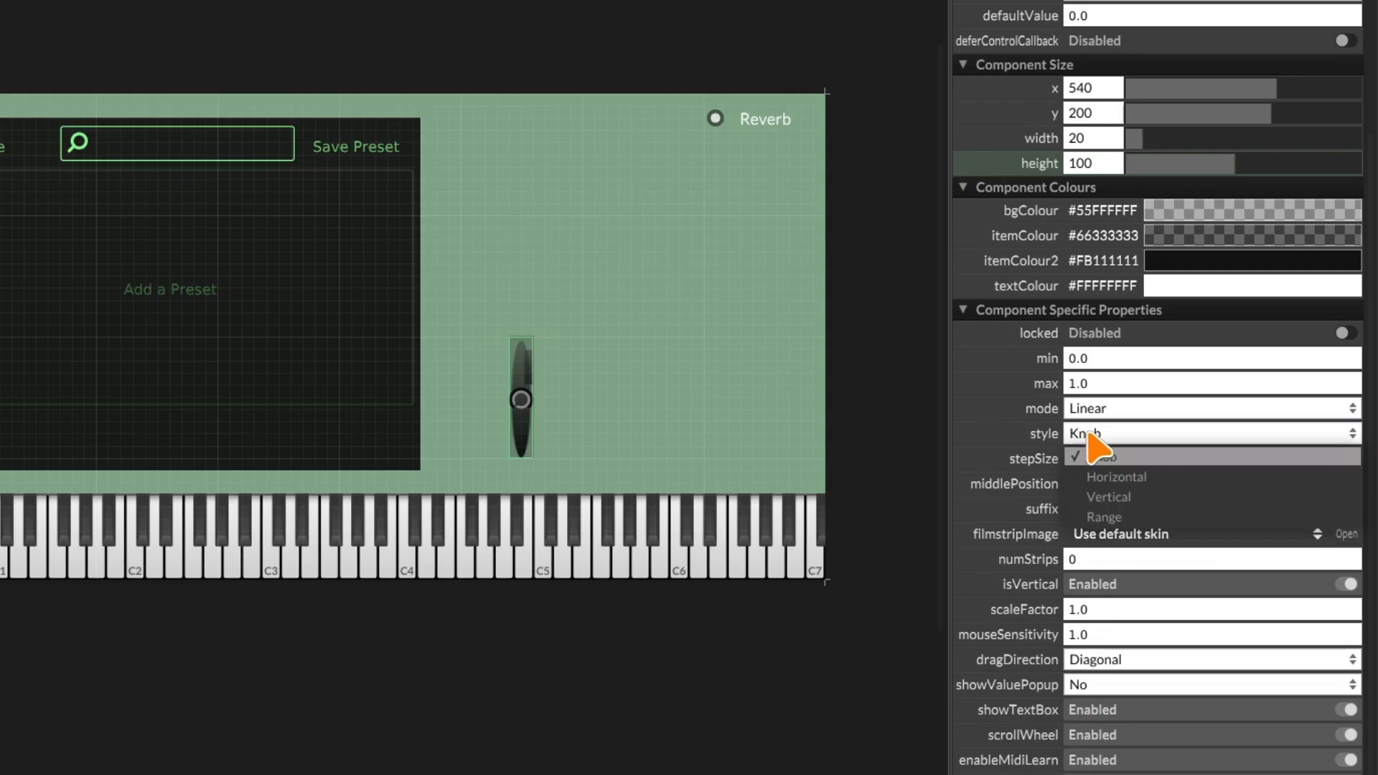
click(1131, 497)
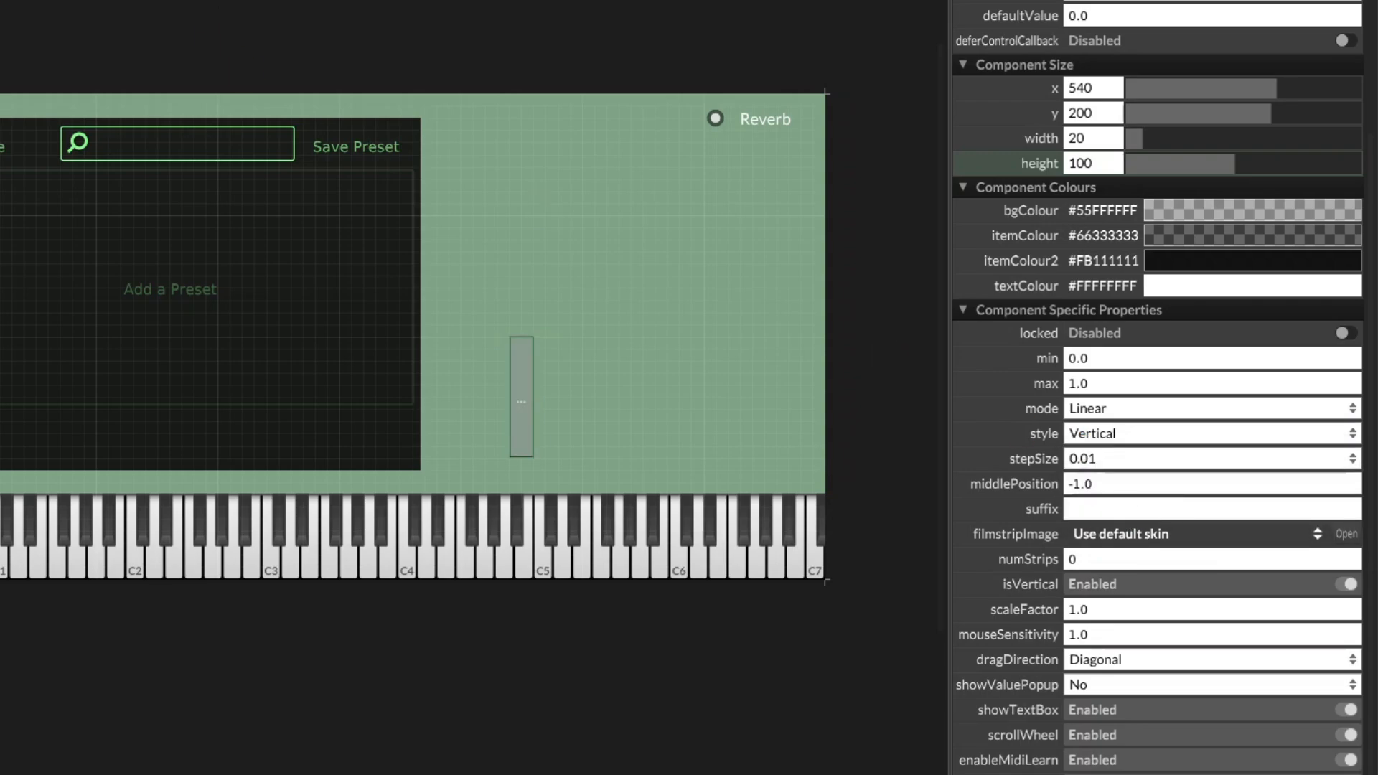
Leave edit mode to test the vertical slider and its text entry, and disable its showTextBox property
key(F4)
drag(520, 365, 518, 399)
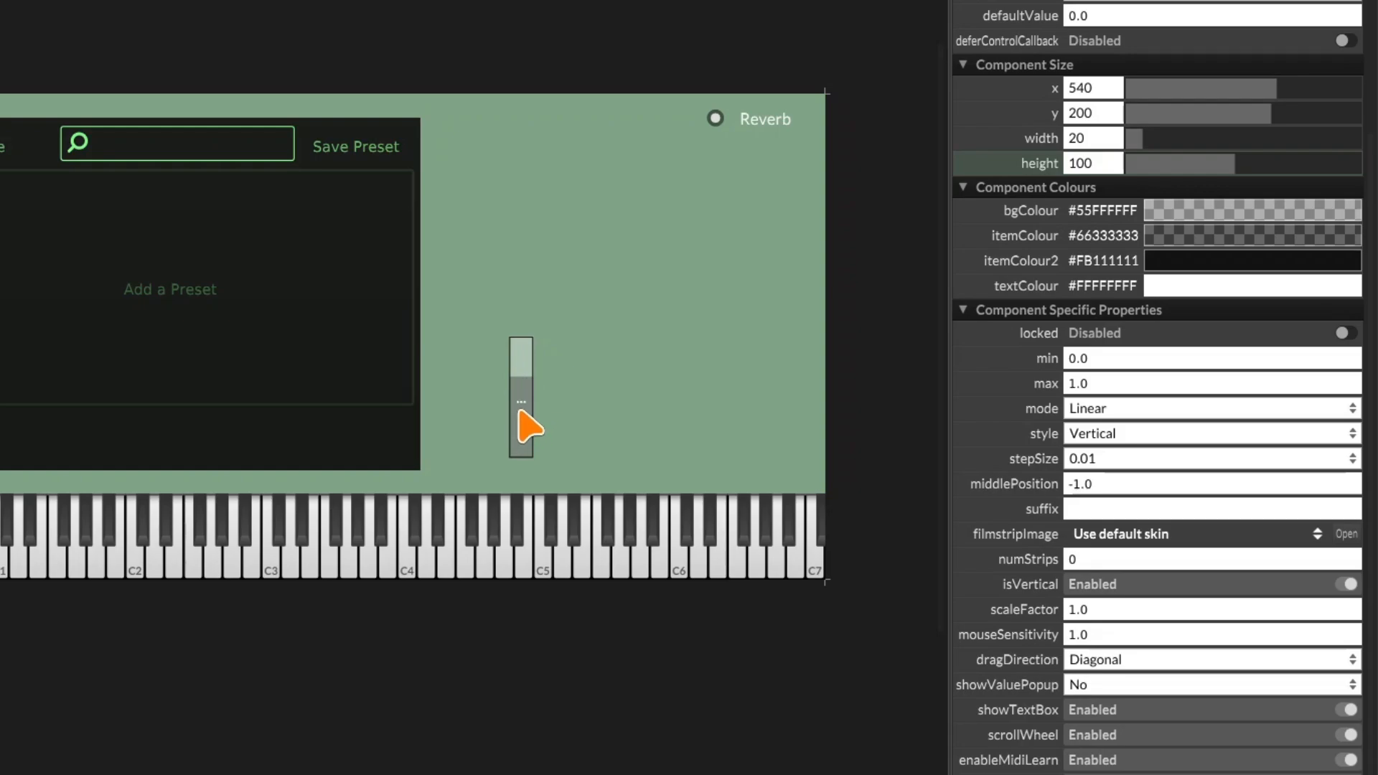
click(522, 409)
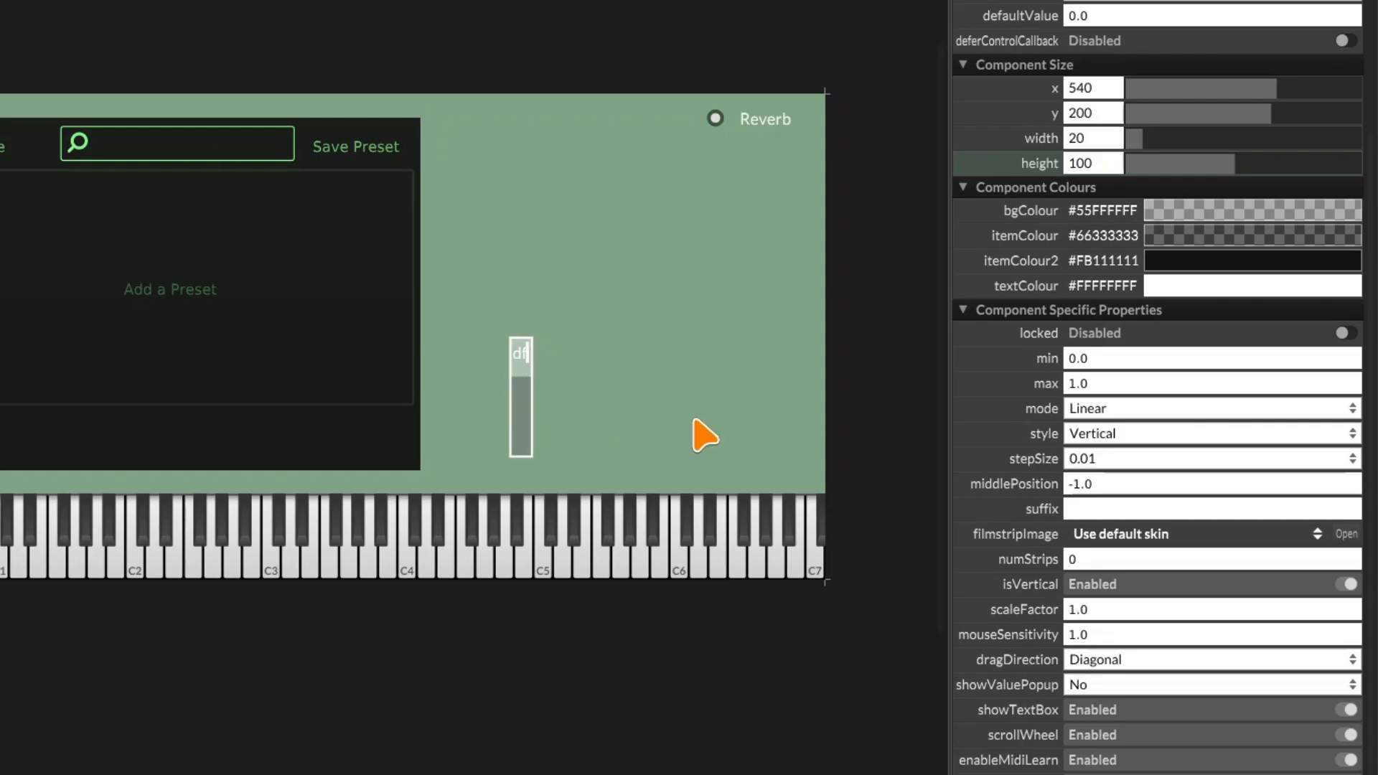
key(Return)
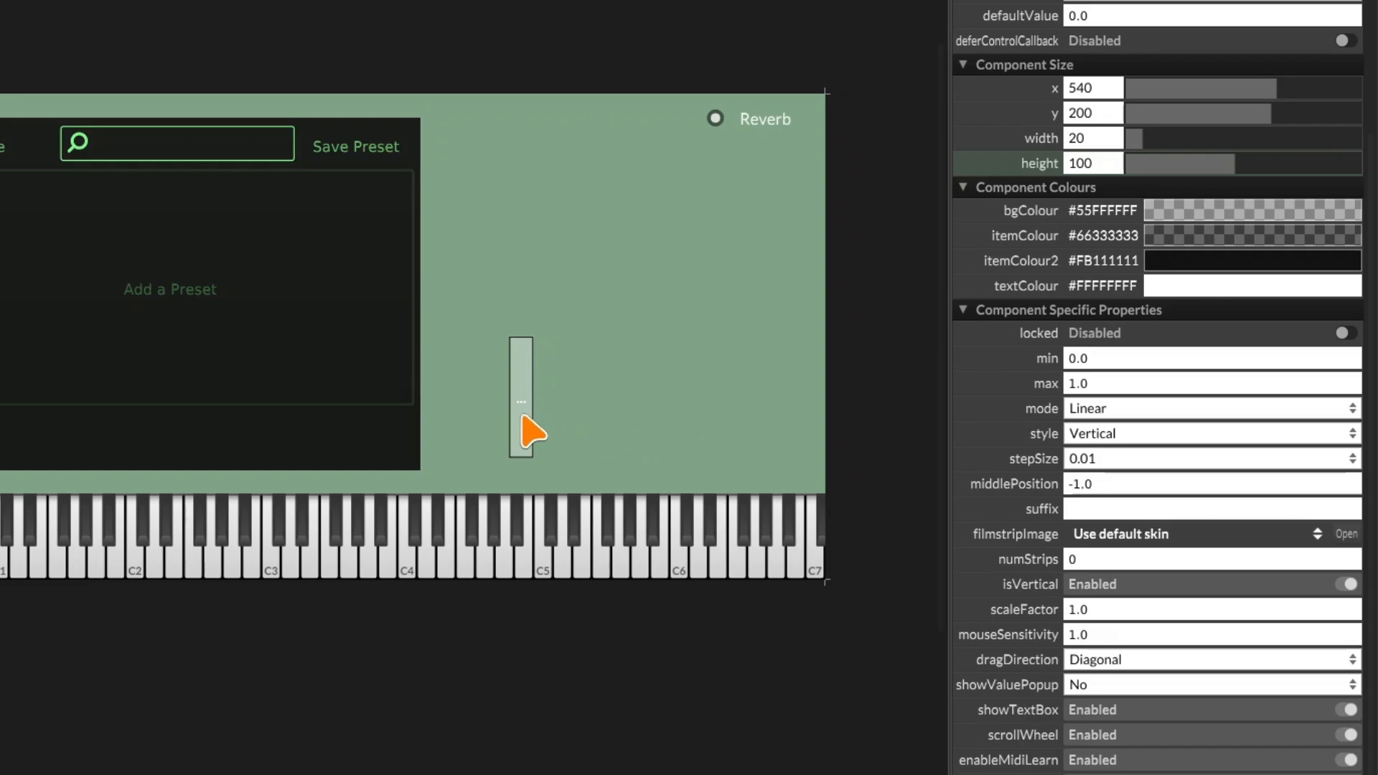
drag(521, 415, 522, 381)
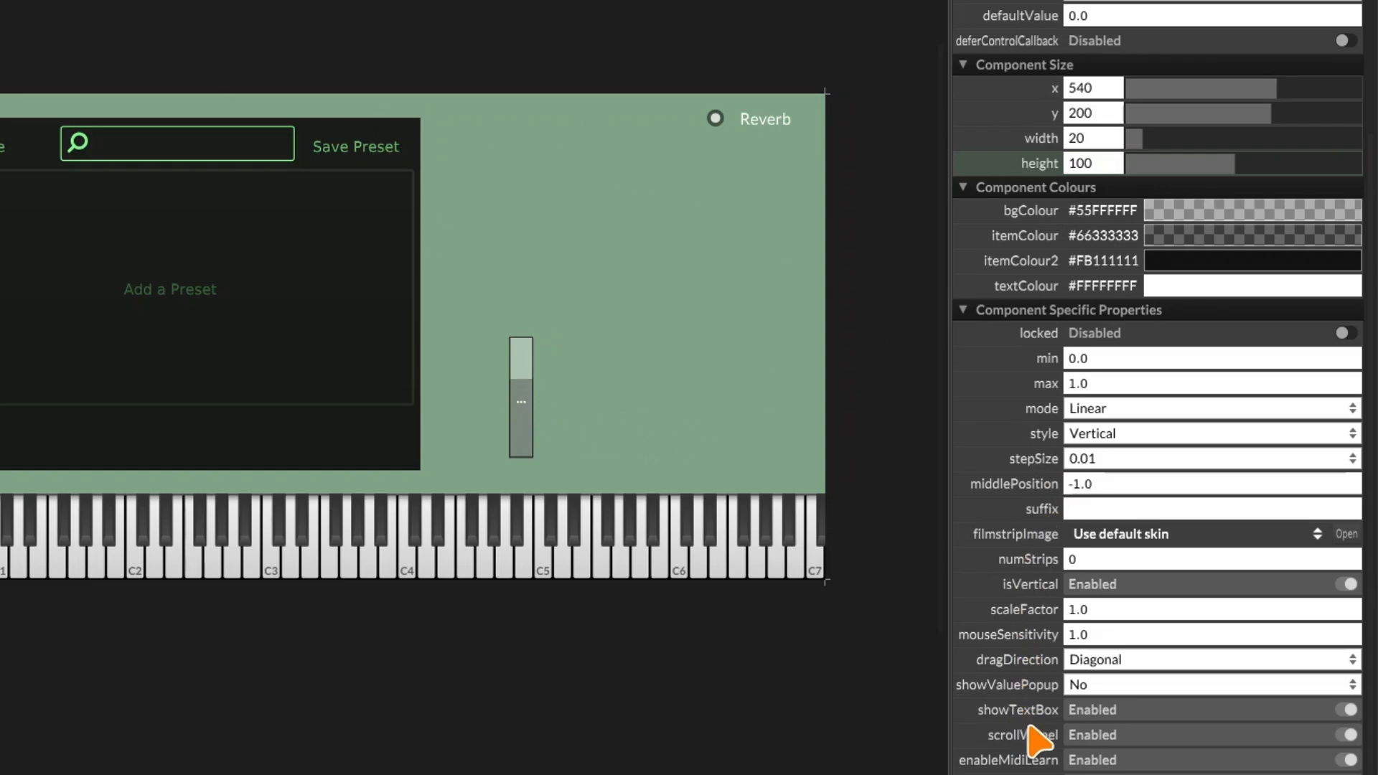
click(1095, 713)
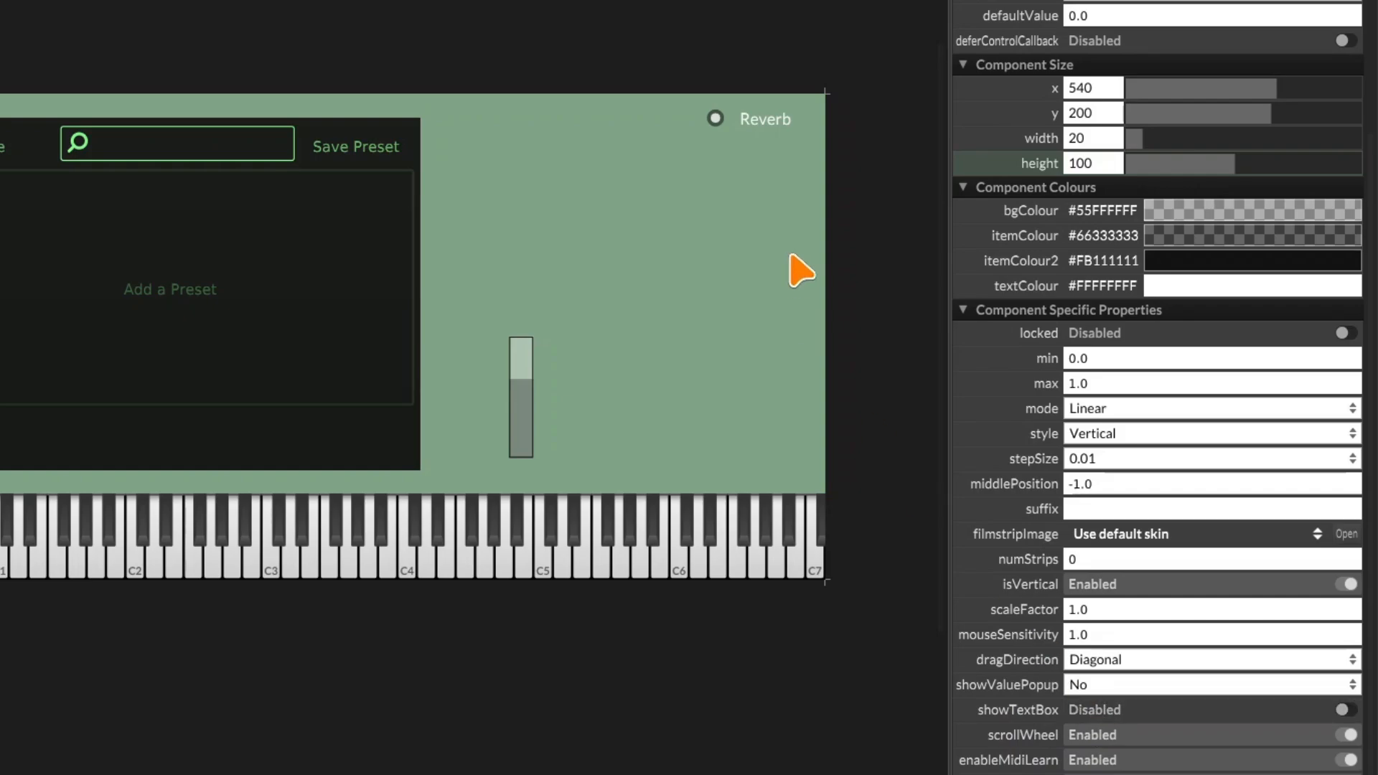
Try a mid green for the slider's itemColour2 and an opaque light green, #FFA8F5B5, for its bgColour
click(1359, 260)
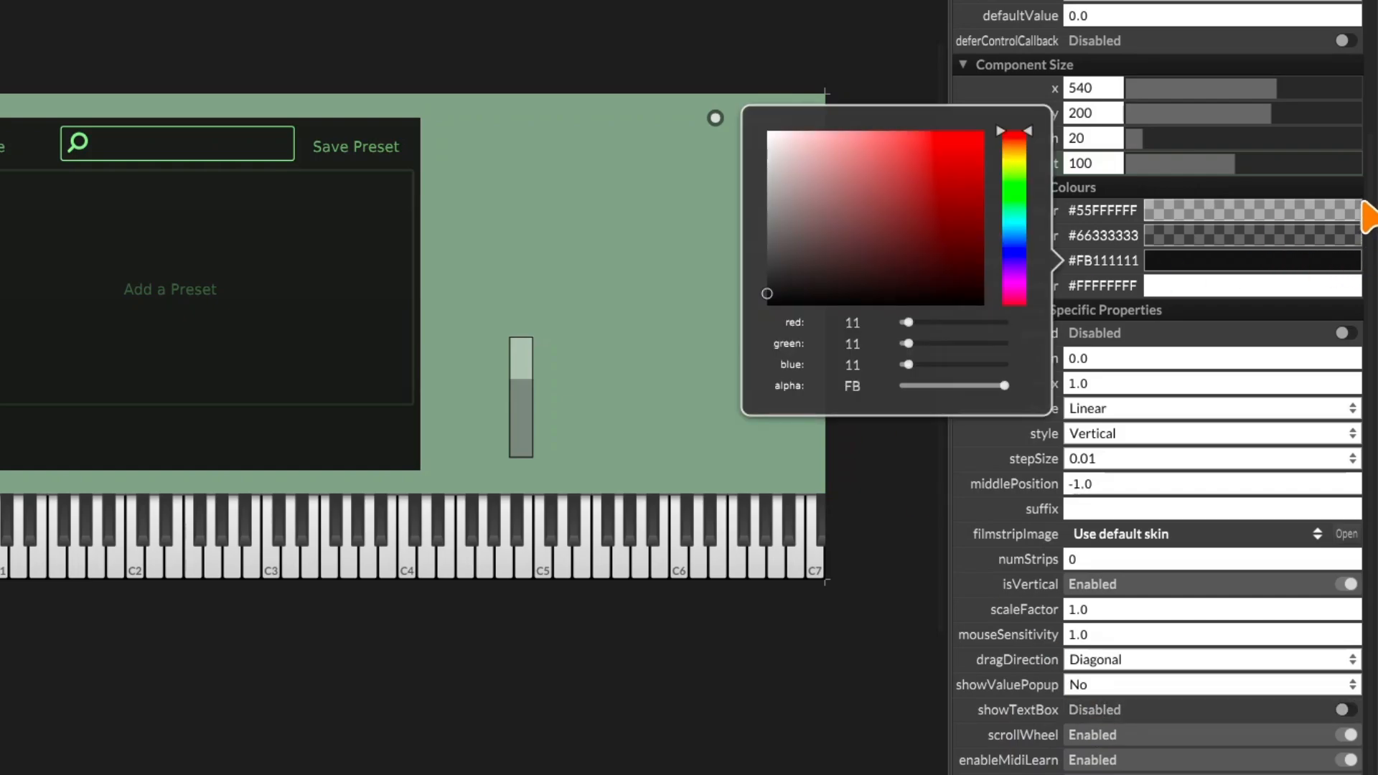
drag(1015, 171, 1014, 196)
mouse_move(882, 200)
mouse_down()
mouse_move(895, 191)
mouse_move(811, 164)
mouse_move(878, 219)
mouse_up()
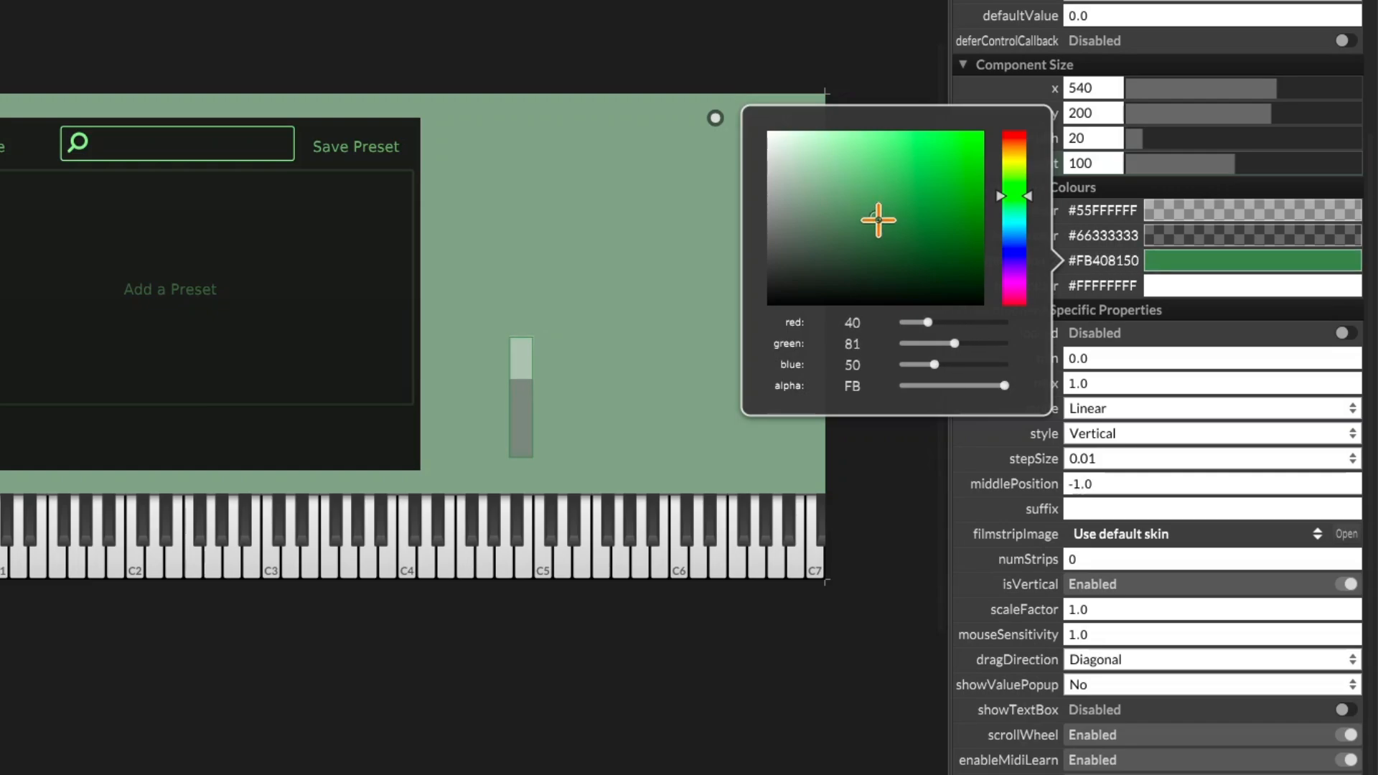
click(1112, 208)
click(1113, 207)
drag(1017, 156, 1016, 144)
drag(846, 94, 838, 95)
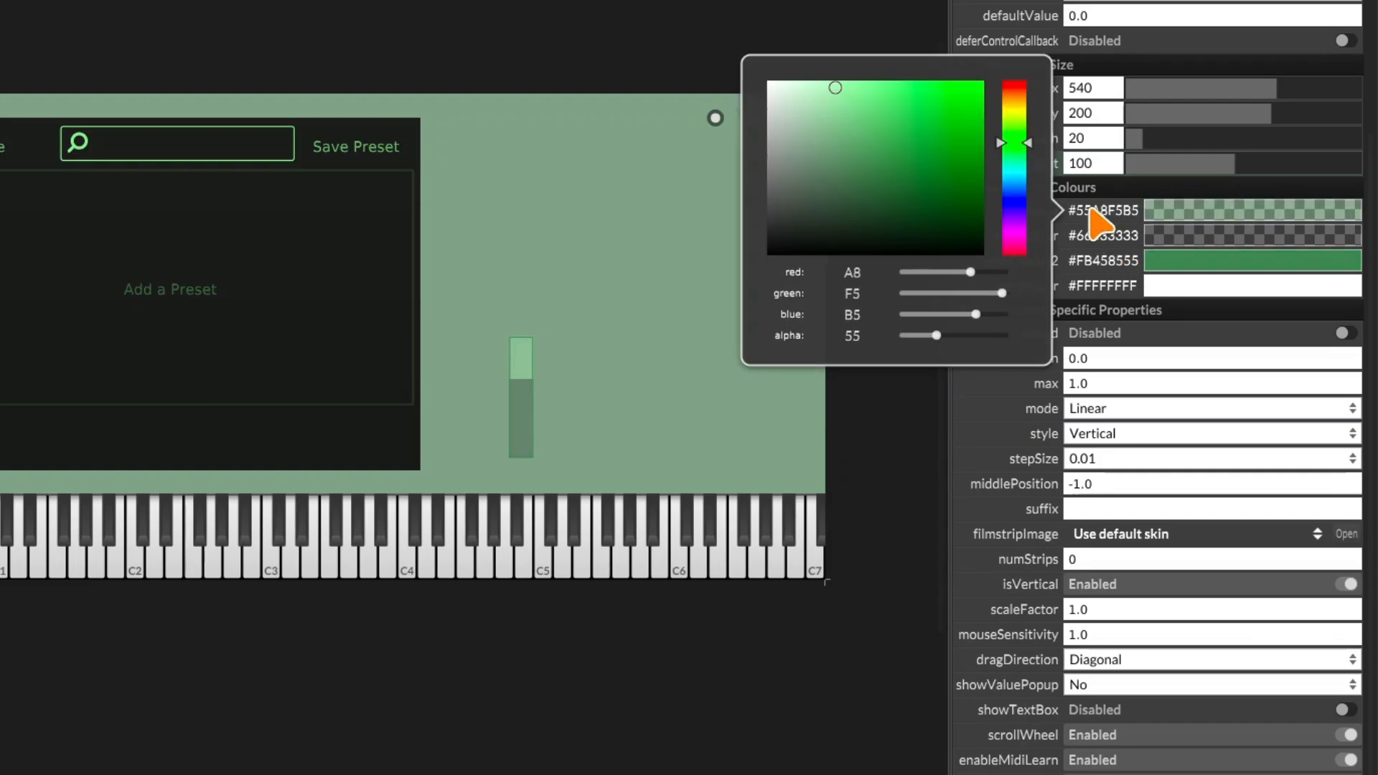
drag(939, 336, 1008, 336)
Copy the peak meter's itemColour2, #FF637E60, into the bgColour and itemColour of knbAttack
click(1, 237)
click(1131, 248)
key(ctrl+c)
click(2, 248)
click(1110, 524)
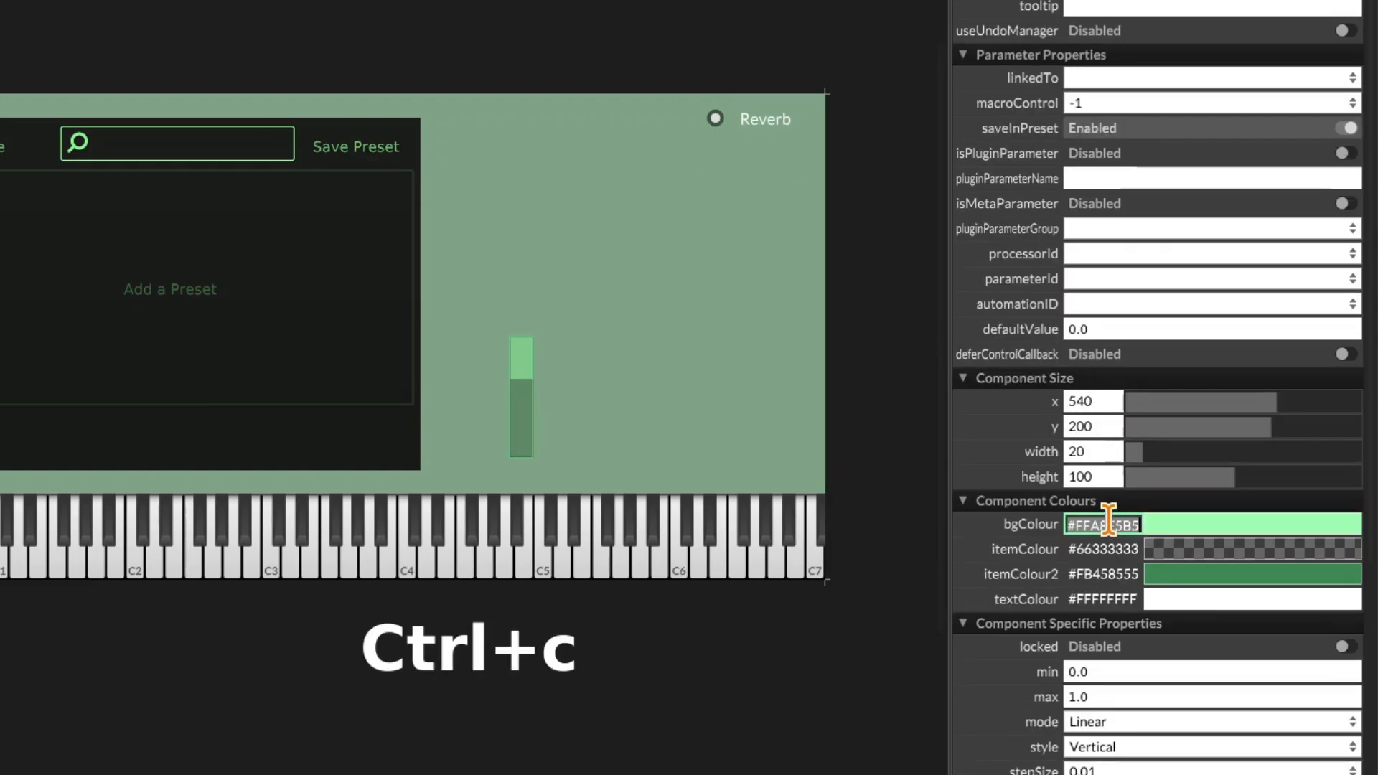
key(ctrl+v)
key(Return)
click(1109, 550)
key(ctrl+v)
key(Return)
Copy the peak meter's itemColour, #FF303B2D, into the itemColour of knbAttack
click(2, 237)
click(1104, 223)
key(ctrl+c)
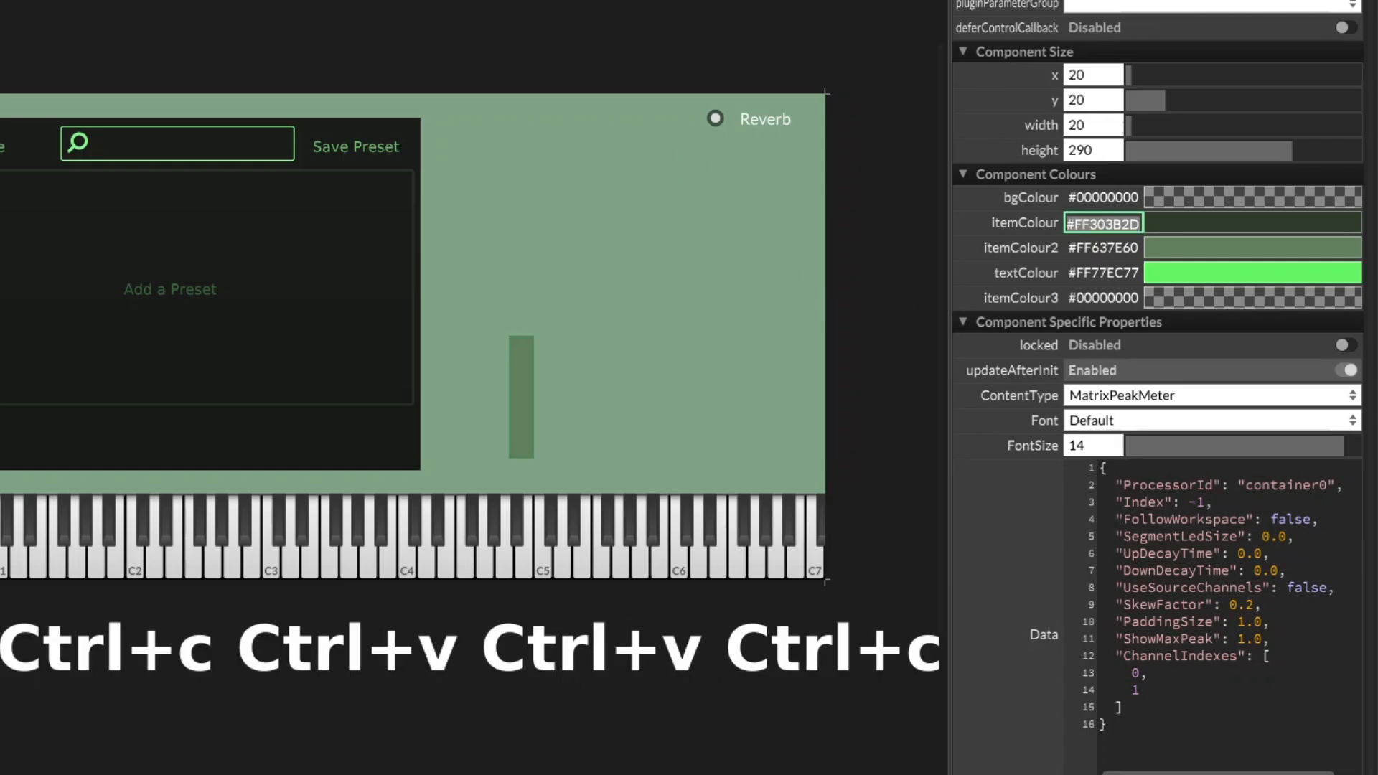
click(1, 247)
click(1109, 549)
key(ctrl+v)
Make the slider's itemColour2 and textColour fully transparent, #00000000
click(1117, 574)
key(BackSpace)
click(1117, 600)
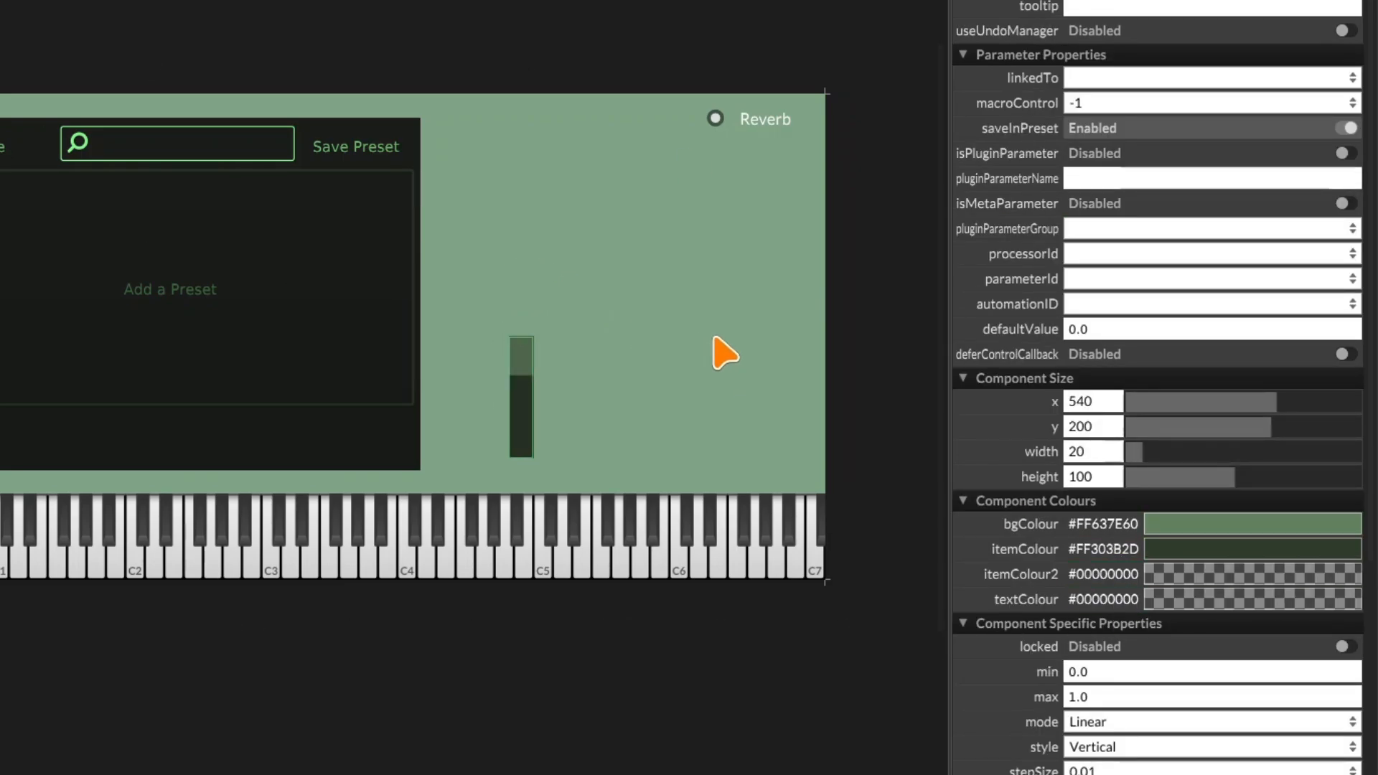
Set showValuePopup to Above for knbAttack and test the popup by moving the slider
scroll(1370, 526, down, 3)
scroll(1373, 686, down, 2)
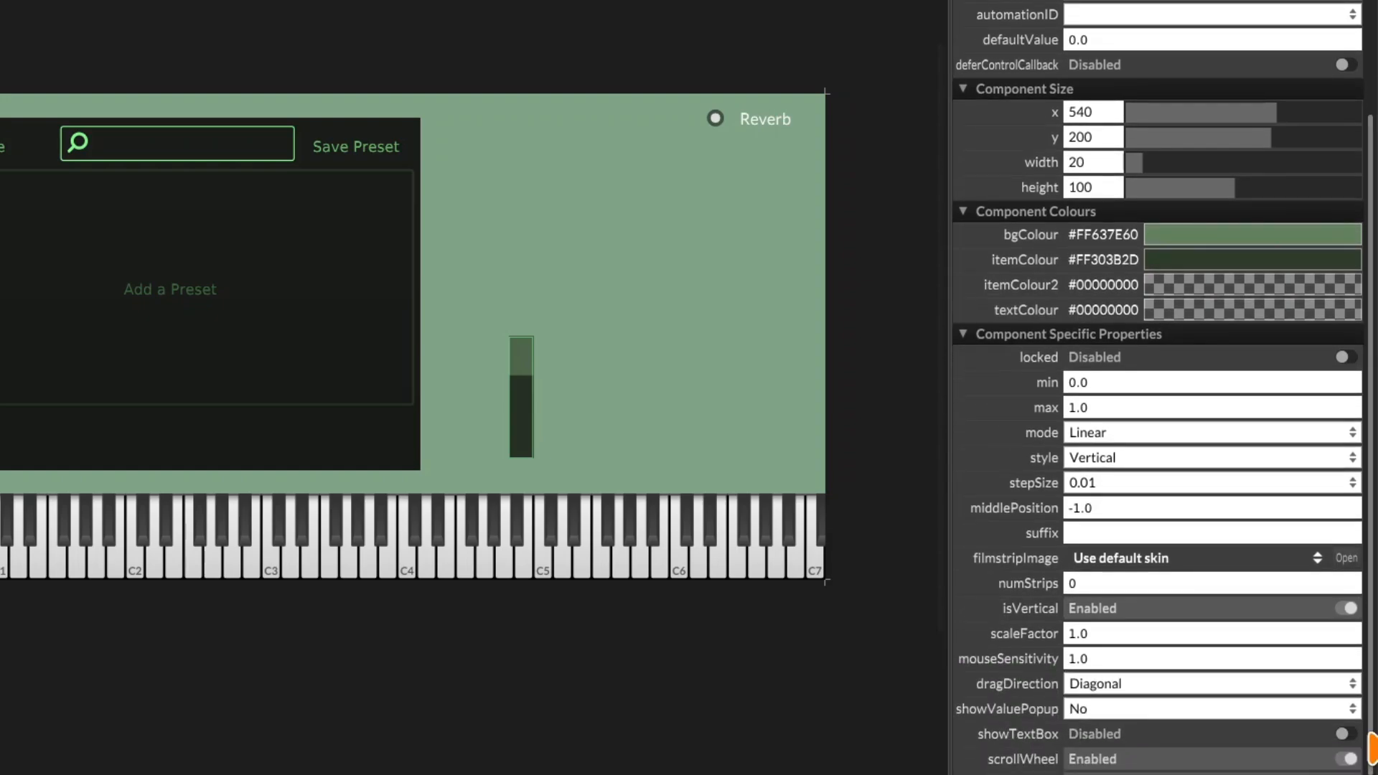
scroll(1030, 646, down, 1)
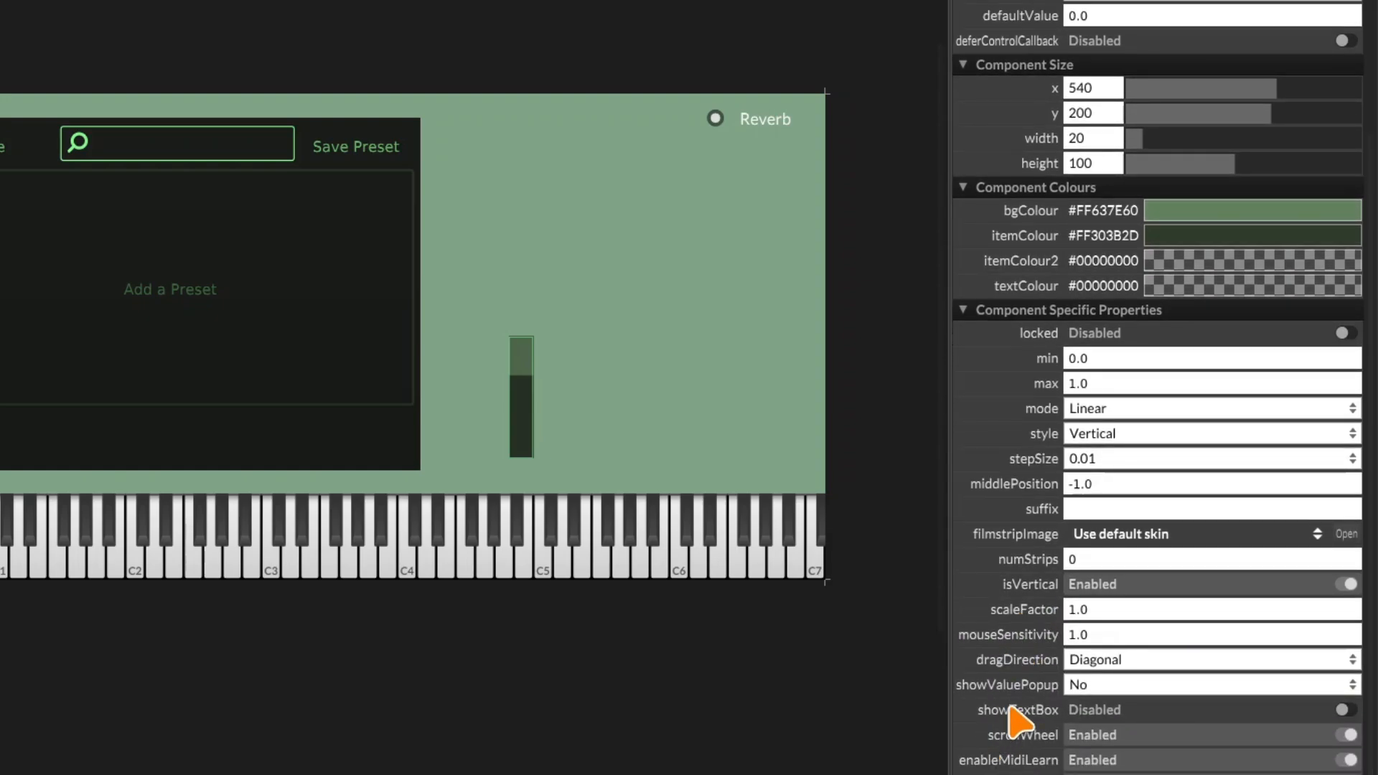
click(1073, 687)
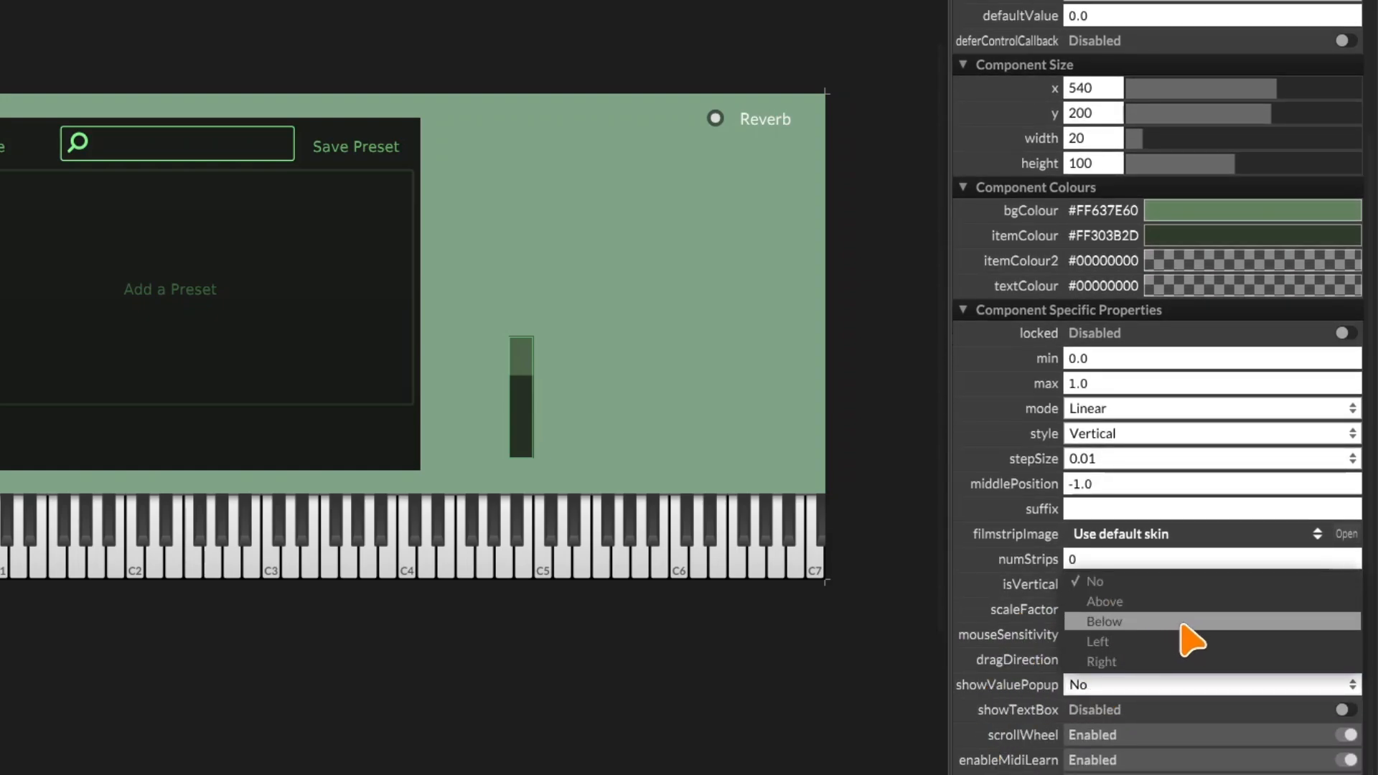
click(1176, 603)
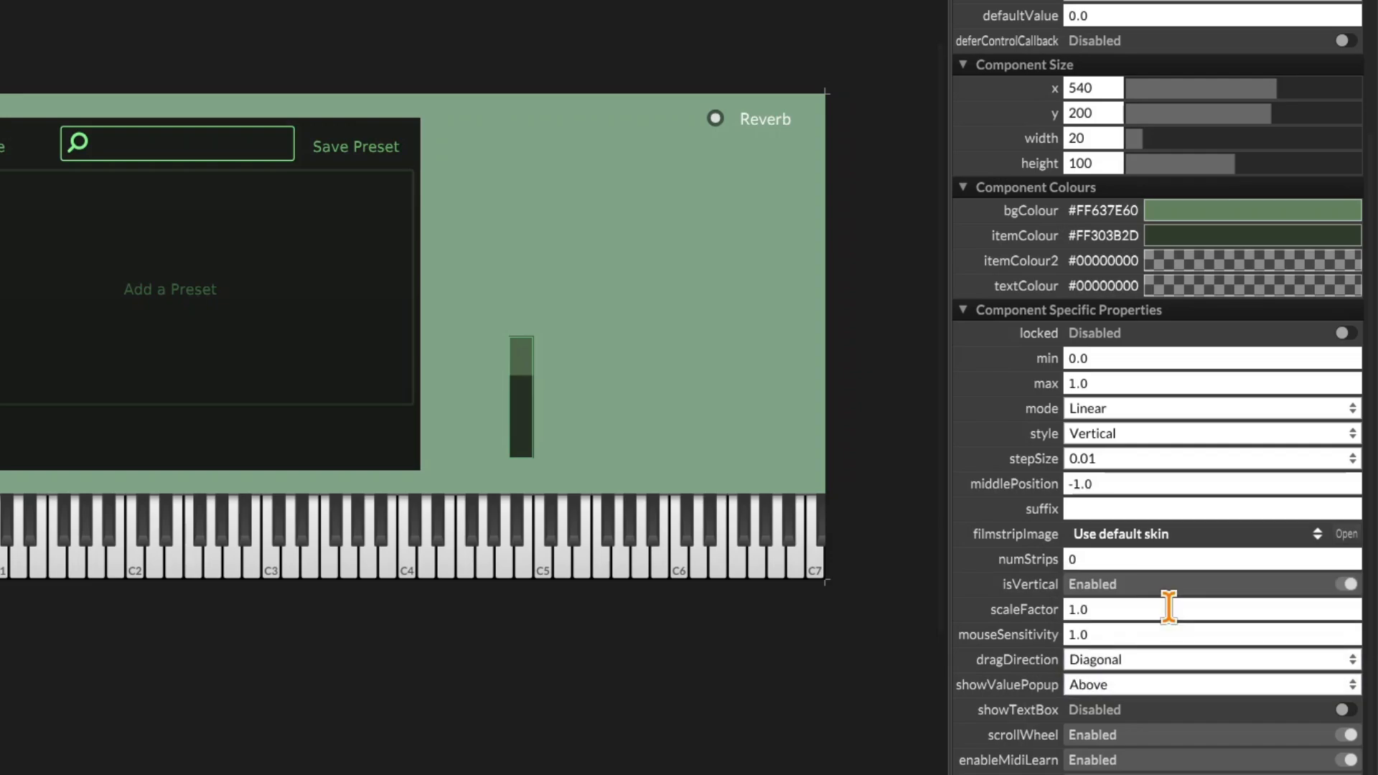
drag(524, 386, 435, 339)
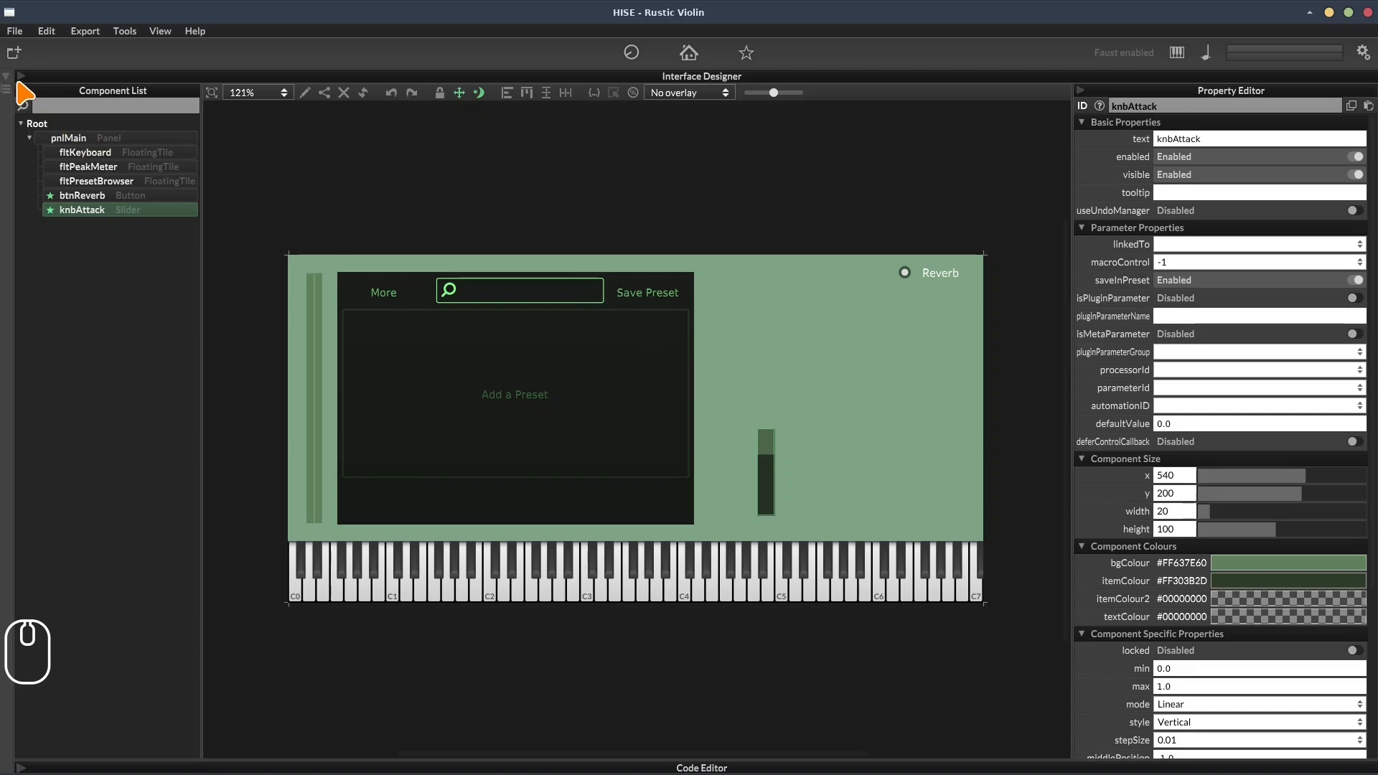
Show the module tree and inspect the Attack Time control of sampler1GainSimpleEnvelope
click(9, 77)
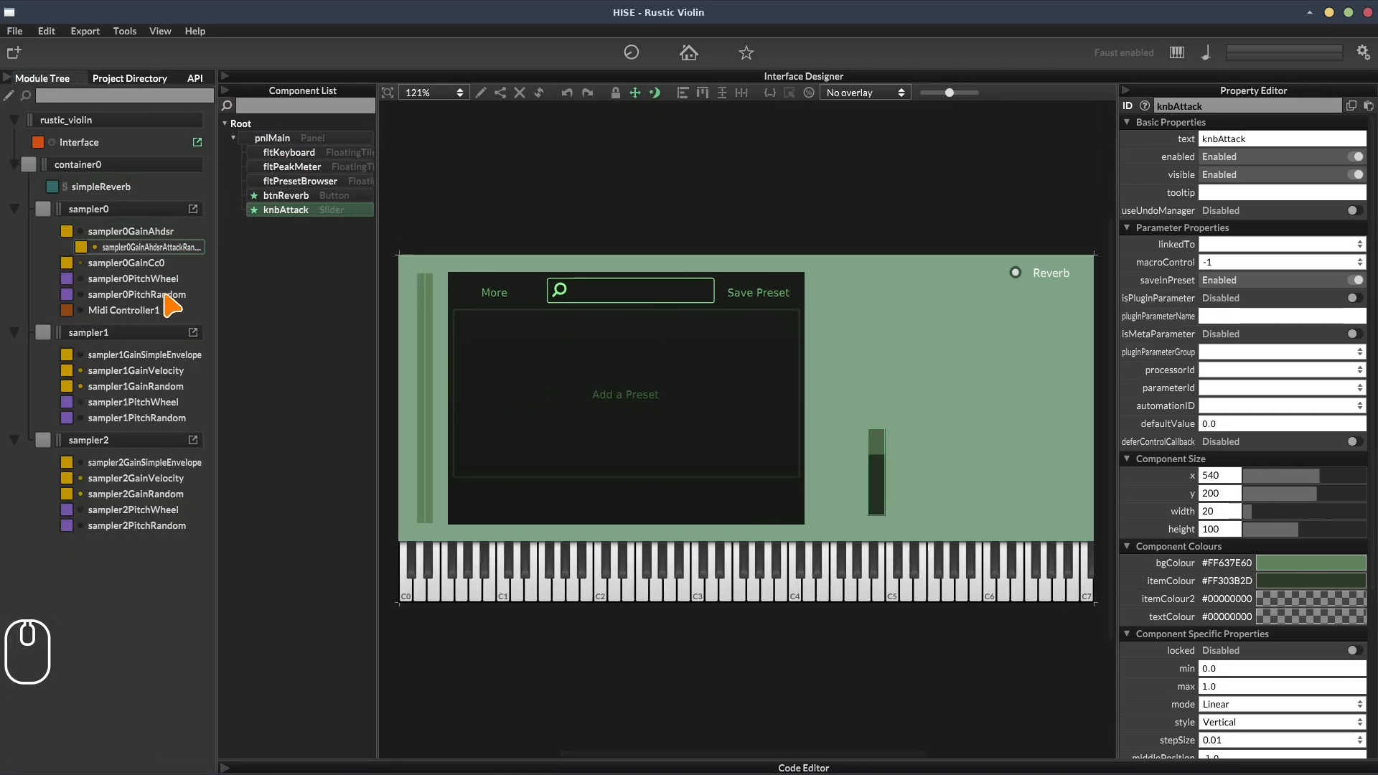
click(153, 357)
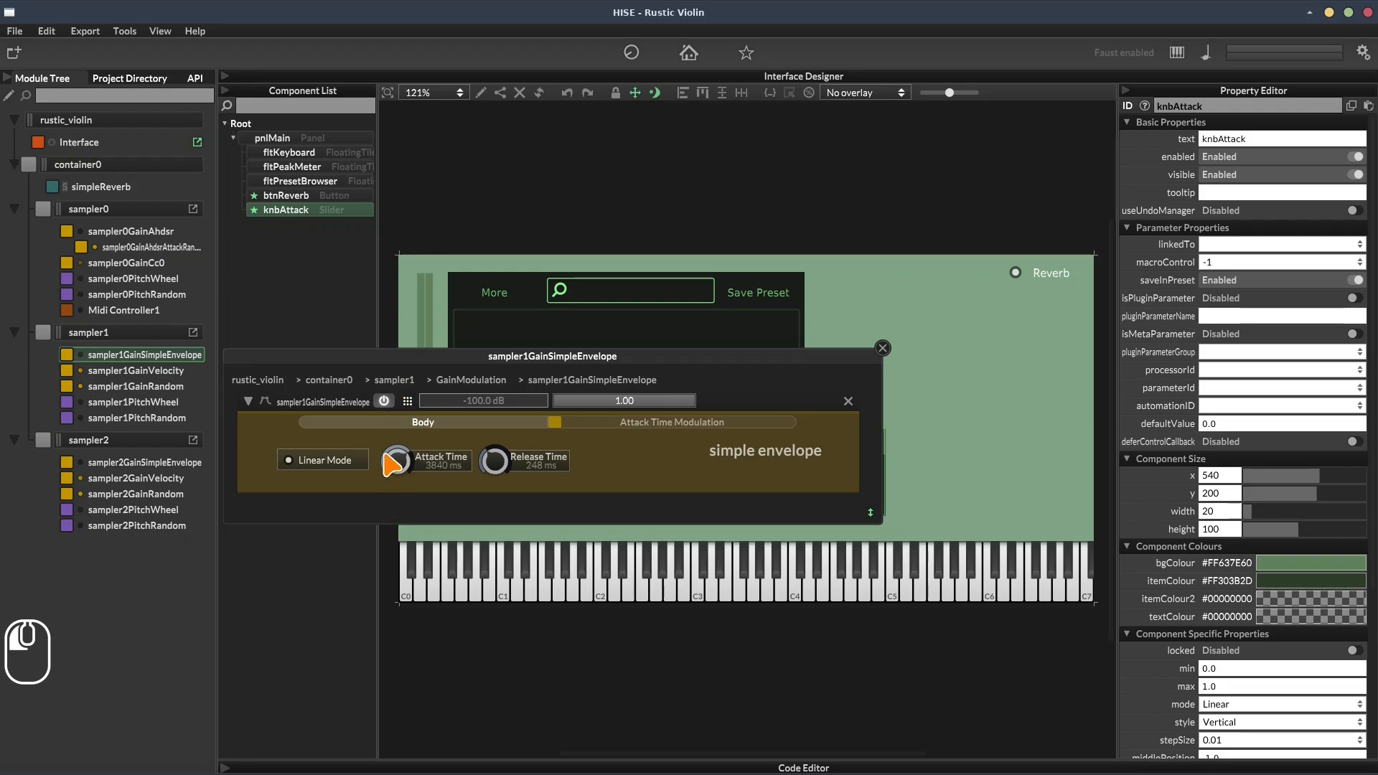
click(883, 348)
Set the mode of knbAttack to Time and test the slider over its range
scroll(1372, 547, down, 5)
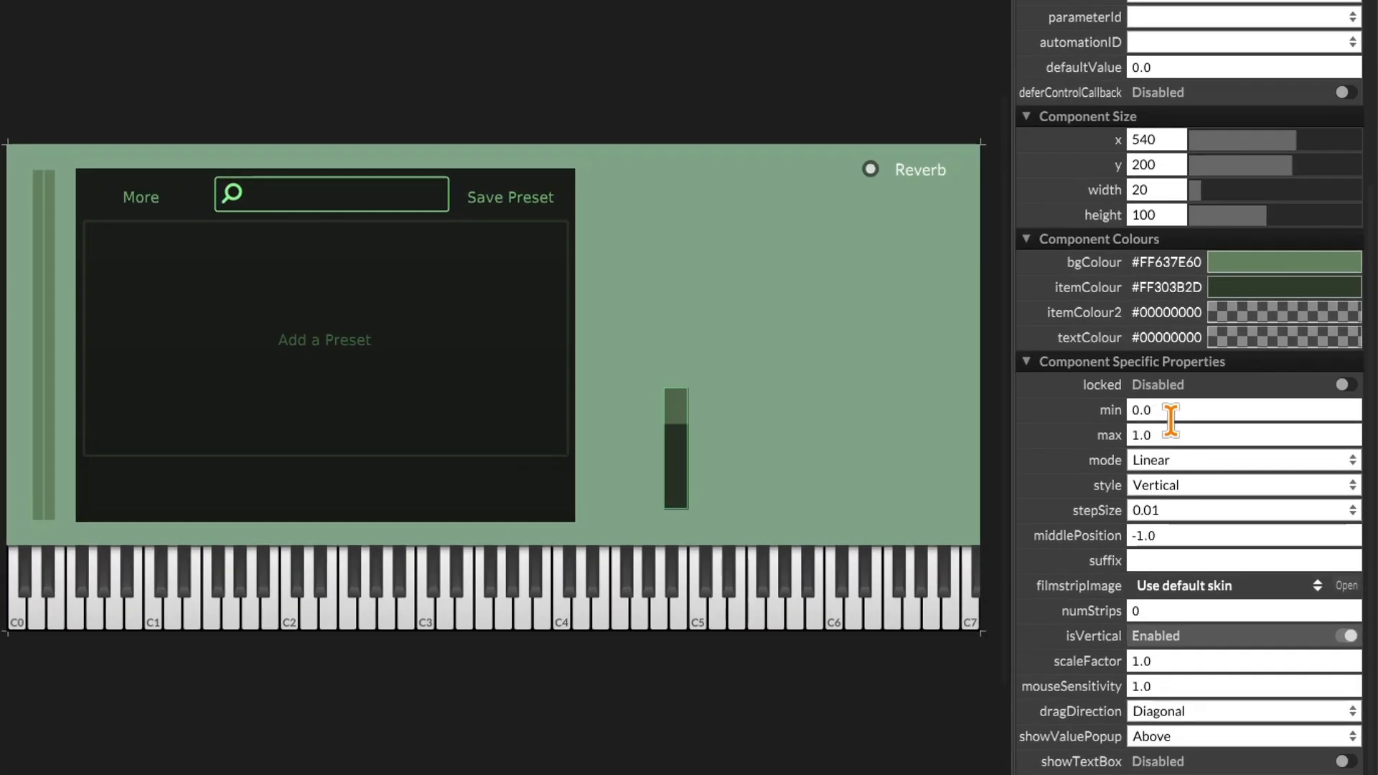
click(1171, 417)
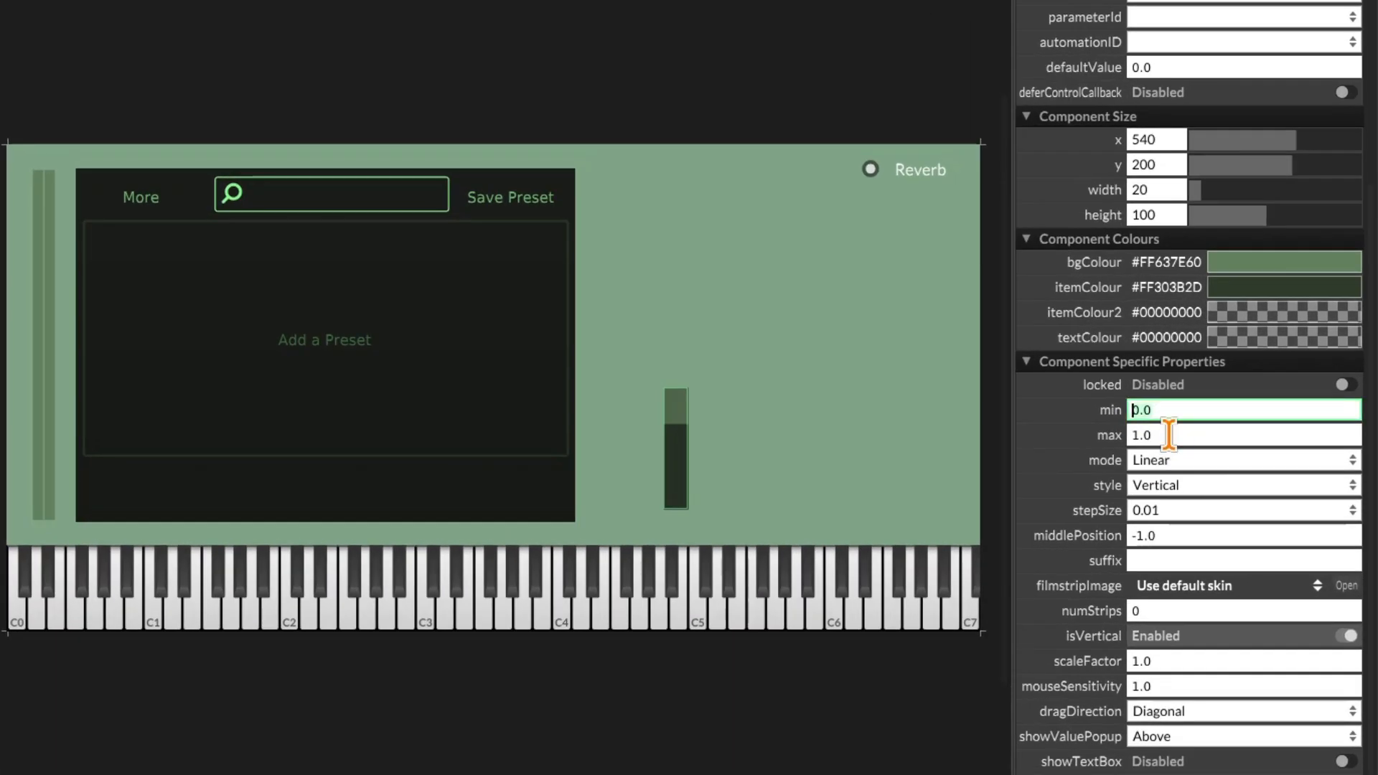
click(1149, 435)
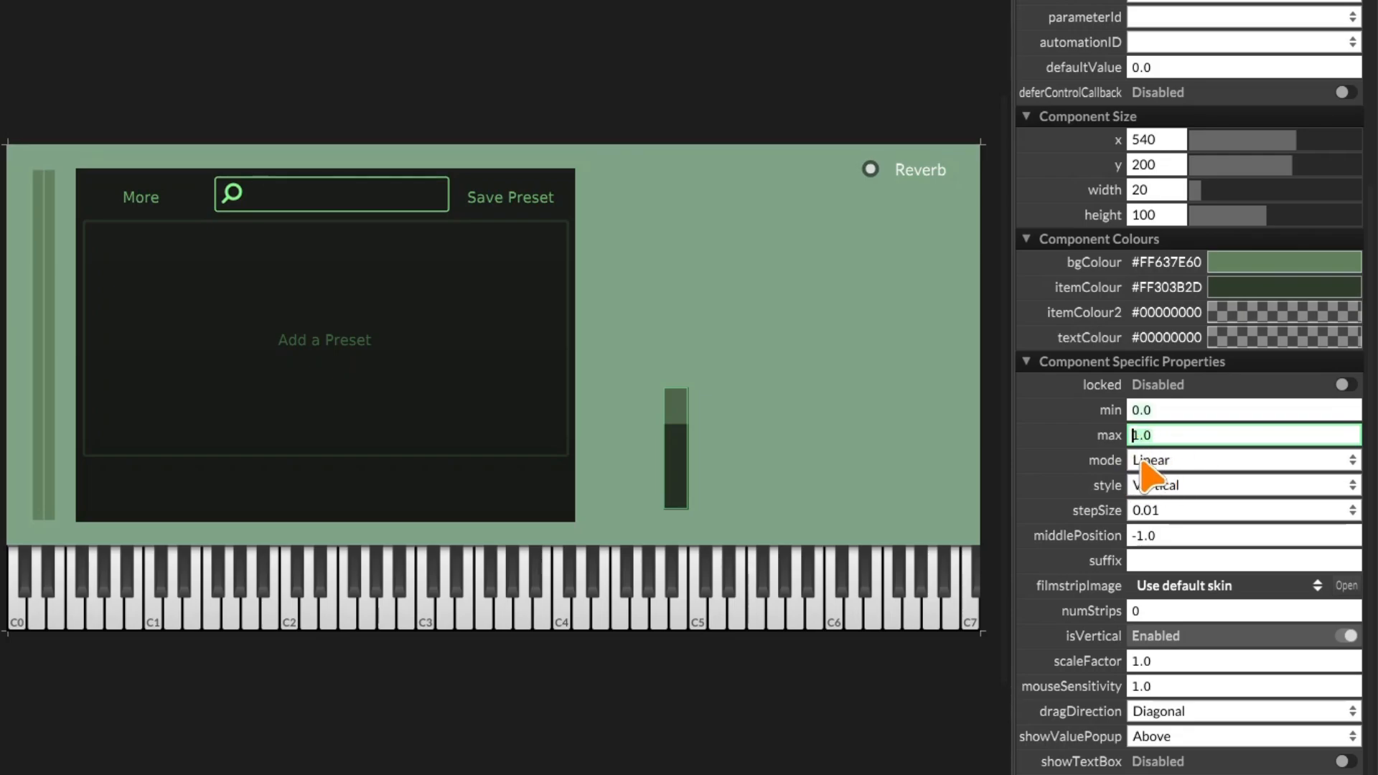
click(1193, 460)
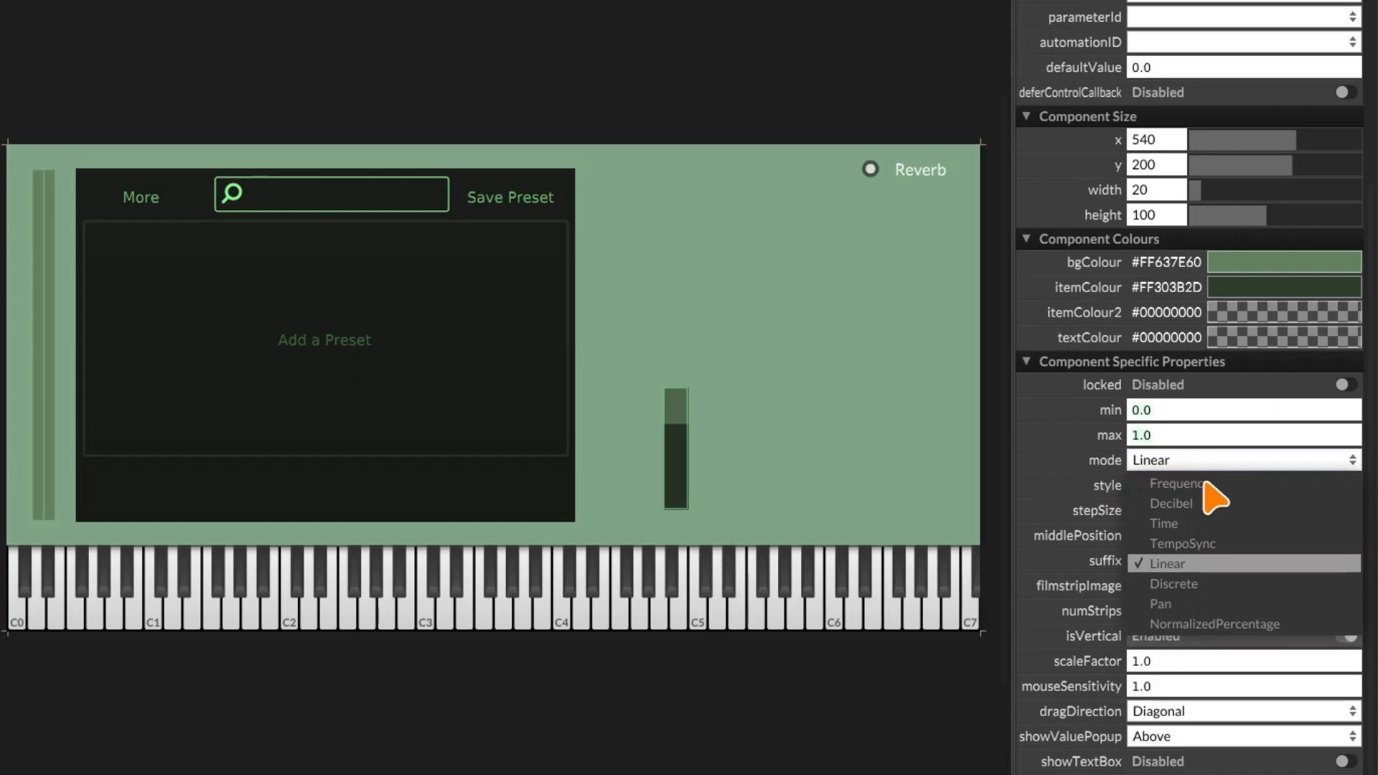
click(1186, 524)
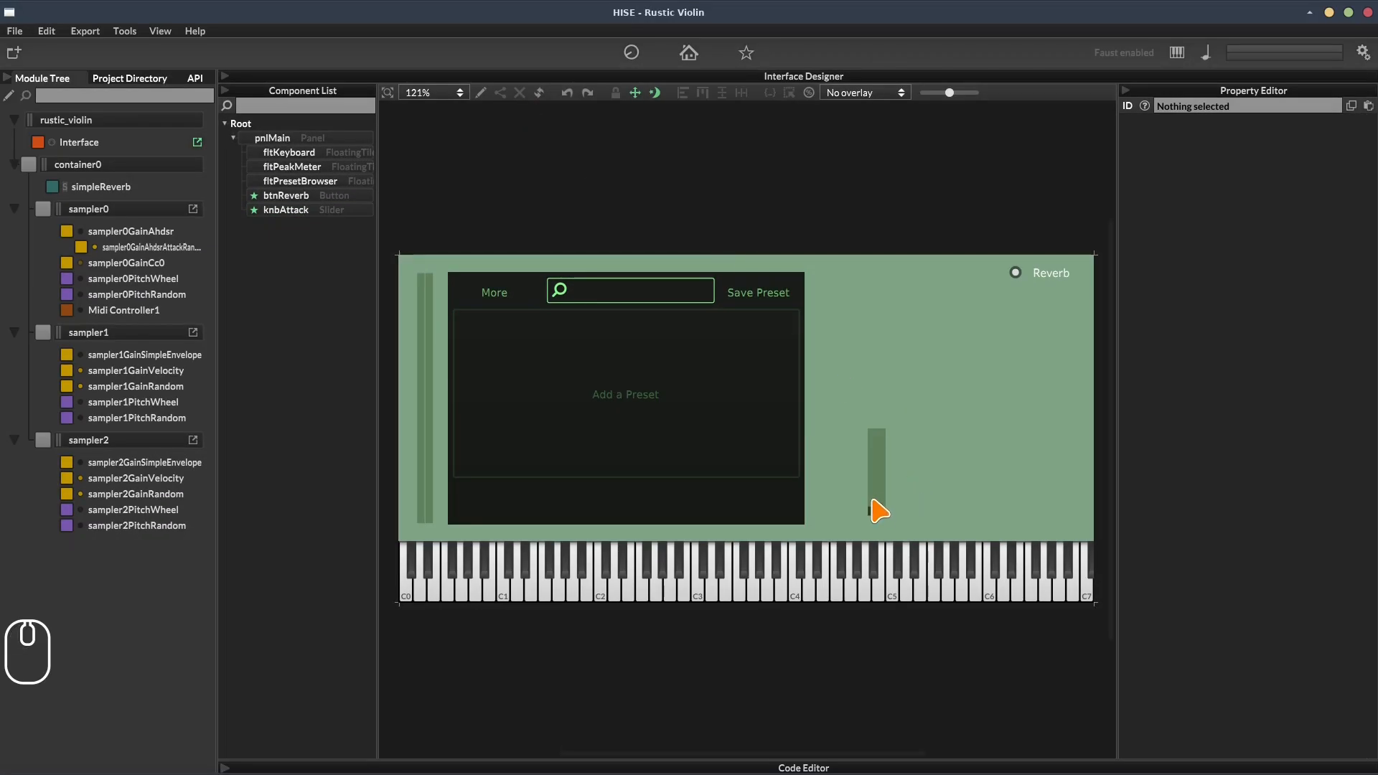
drag(675, 497, 703, 306)
mouse_move(897, 371)
mouse_down()
mouse_move(876, 541)
mouse_move(902, 390)
mouse_up()
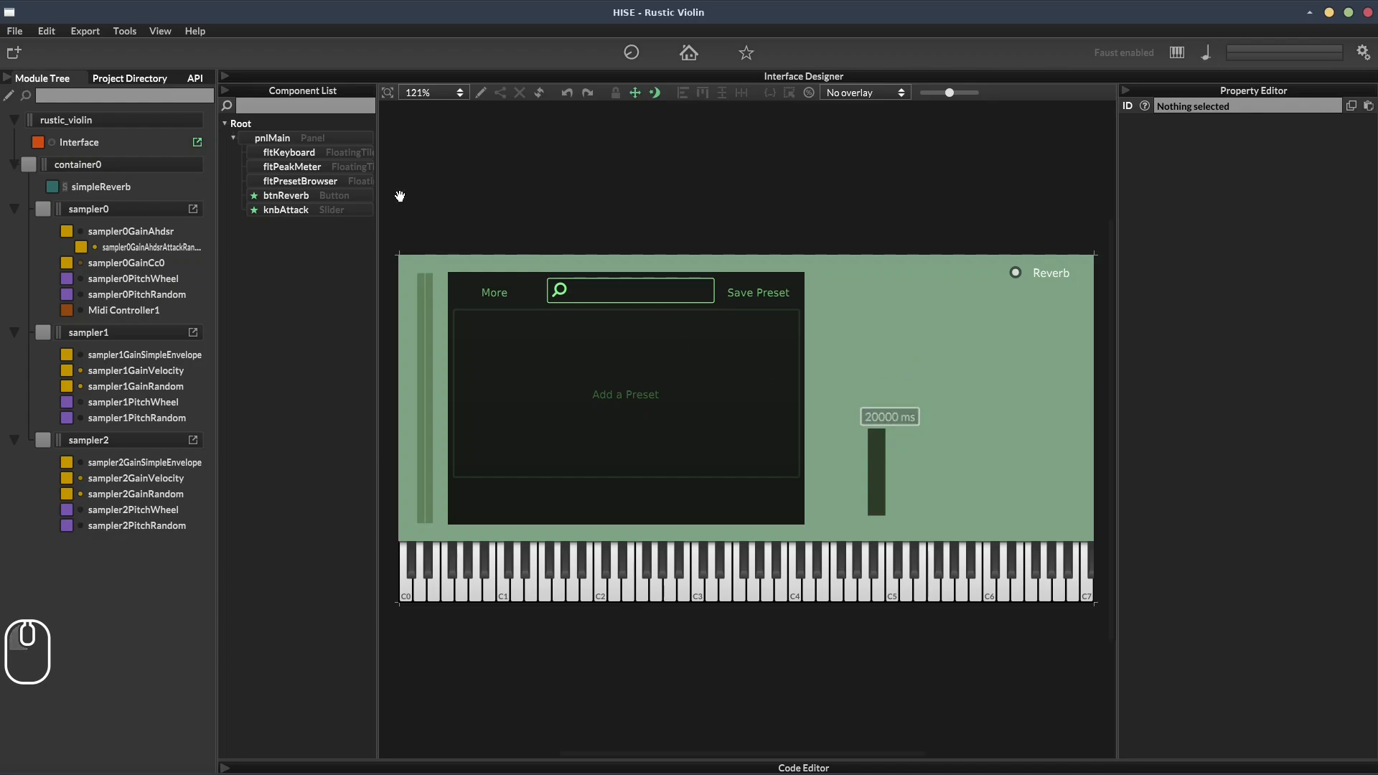
Connect knbAttack to the Attack parameter of sampler1GainSimpleEnvelope and compile the interface script
click(308, 211)
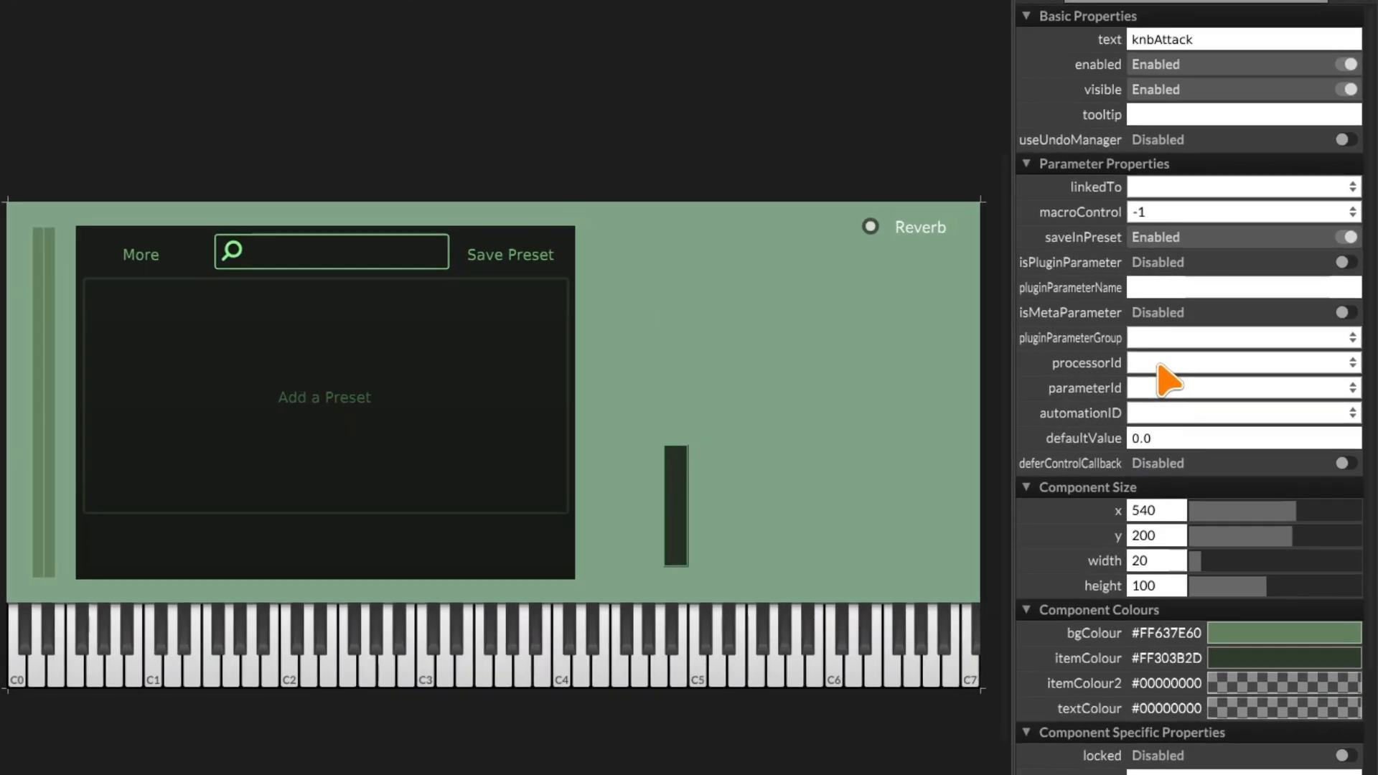
click(1223, 371)
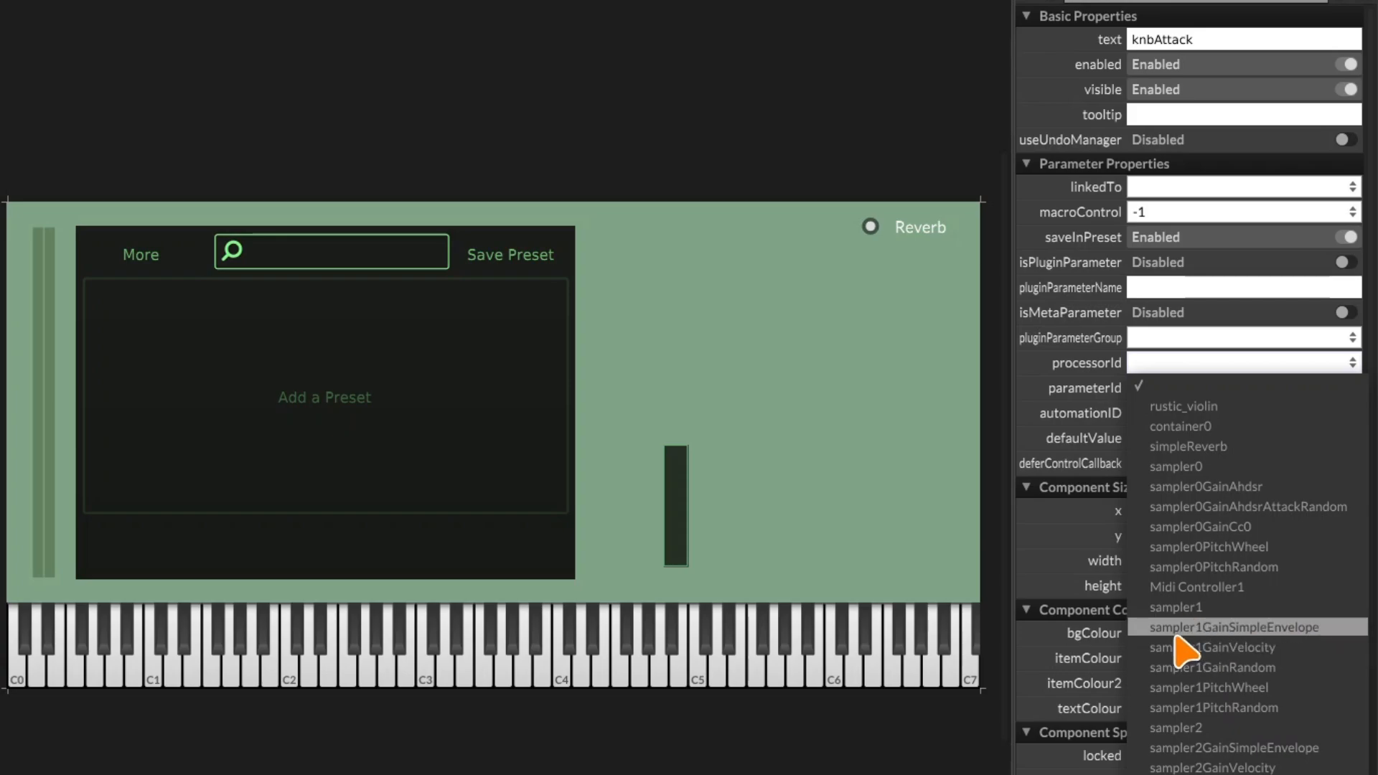
click(1232, 628)
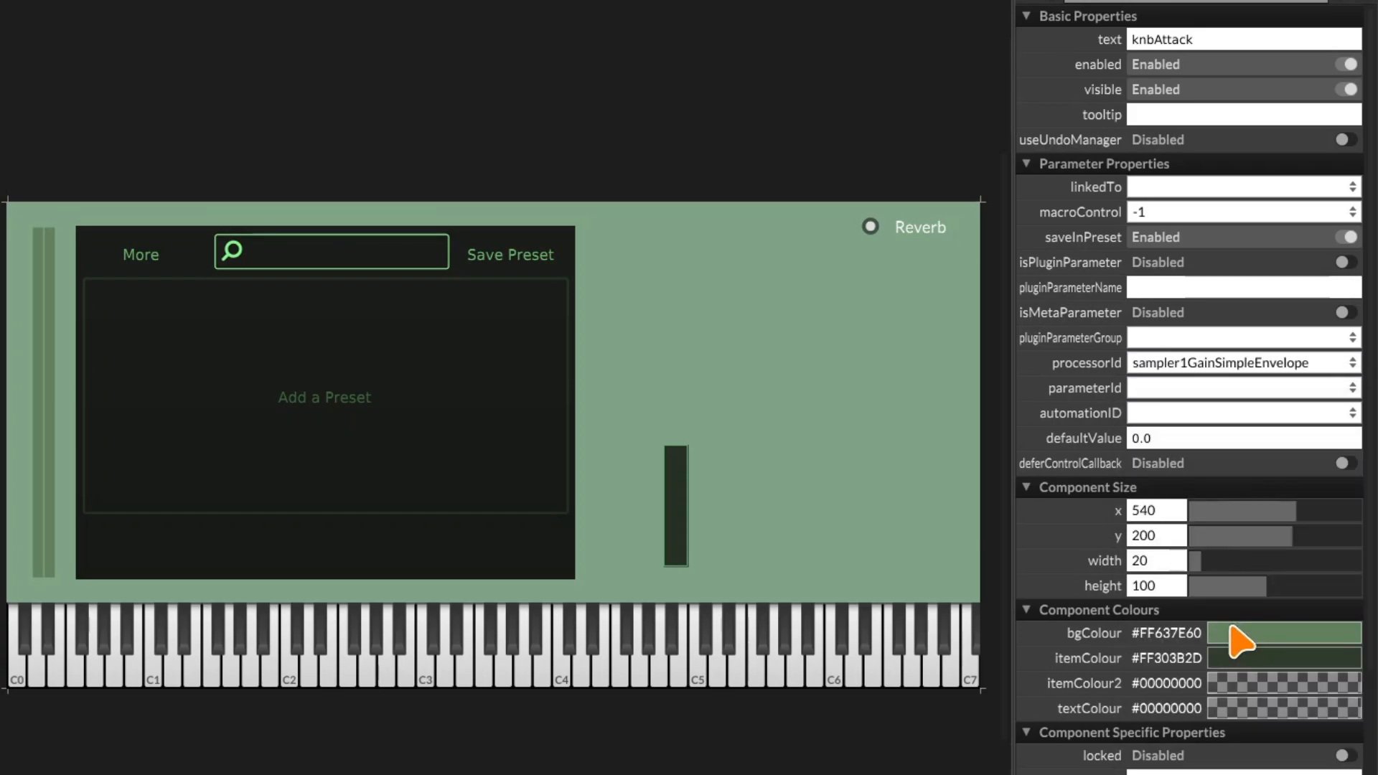
click(1171, 391)
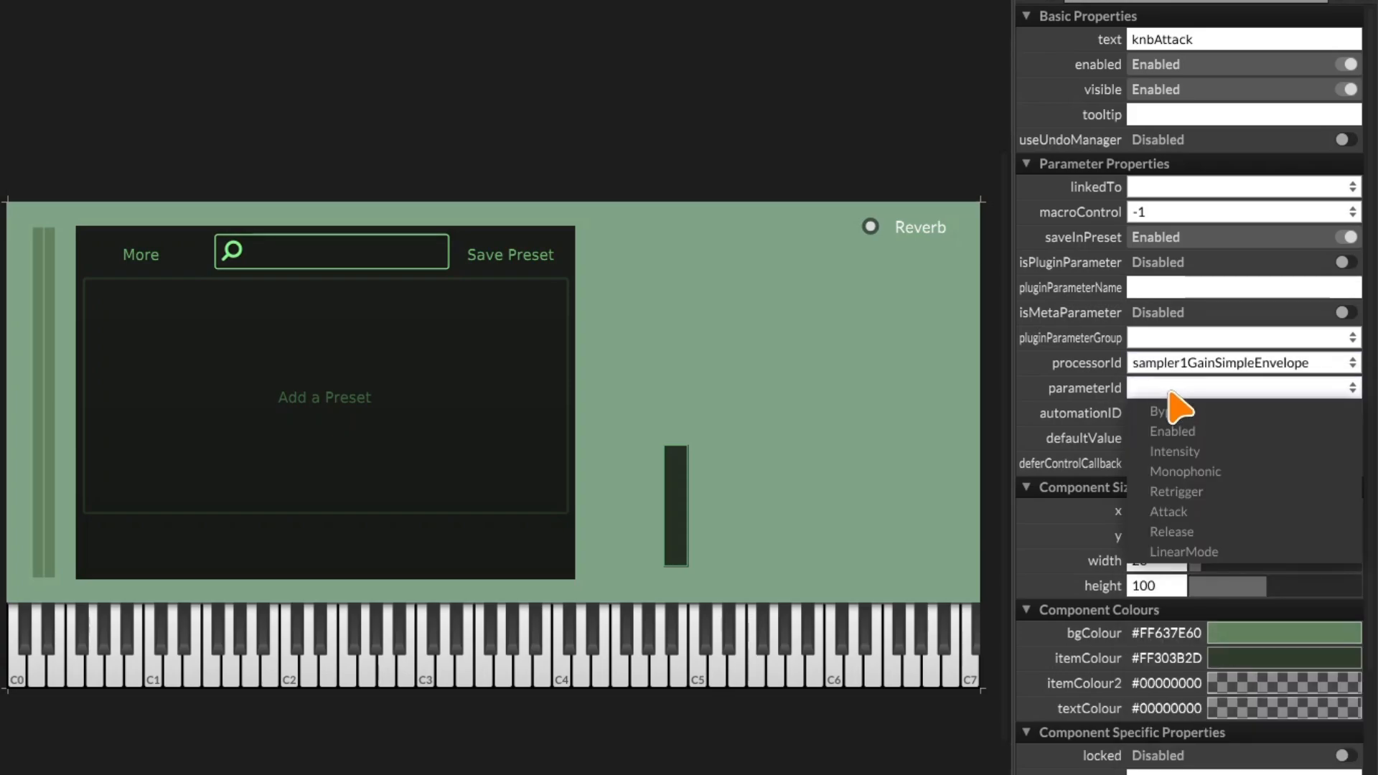
click(1178, 512)
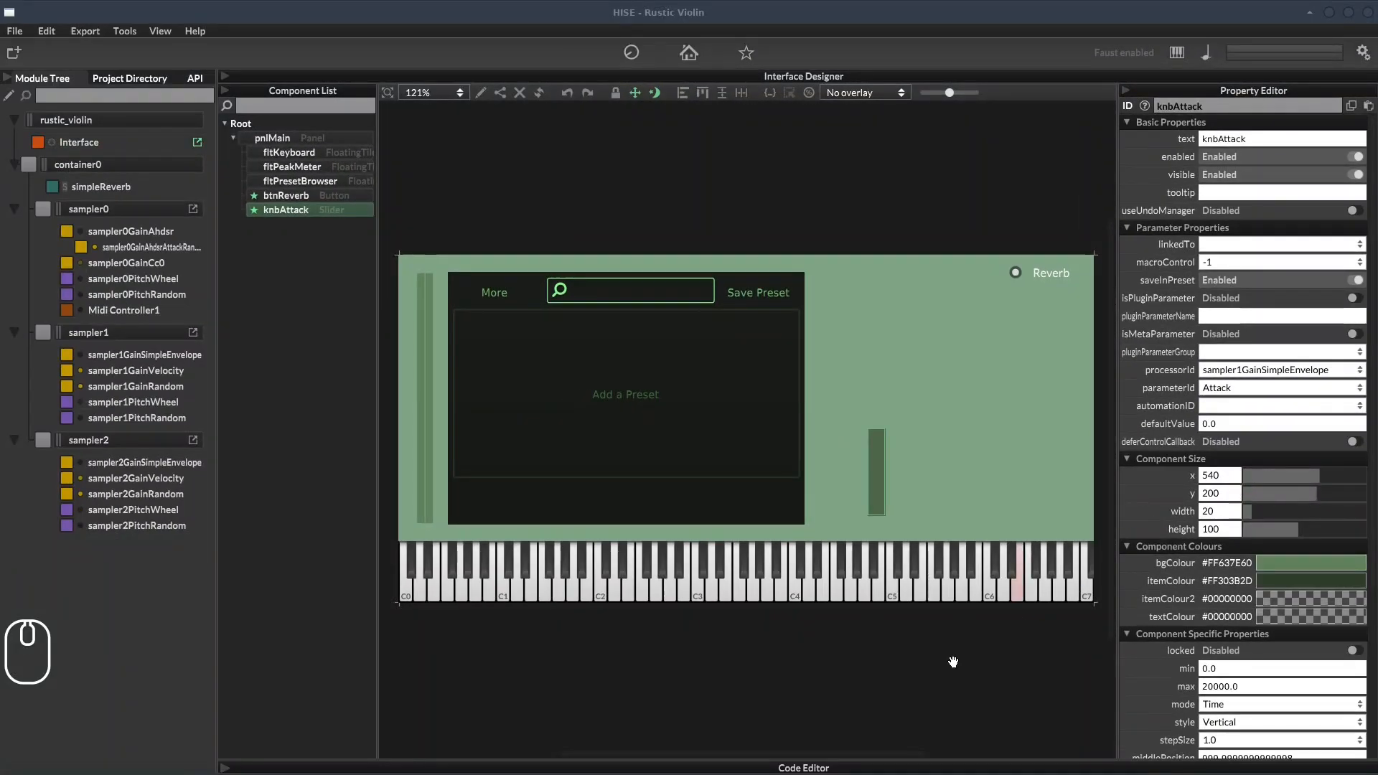
click(922, 763)
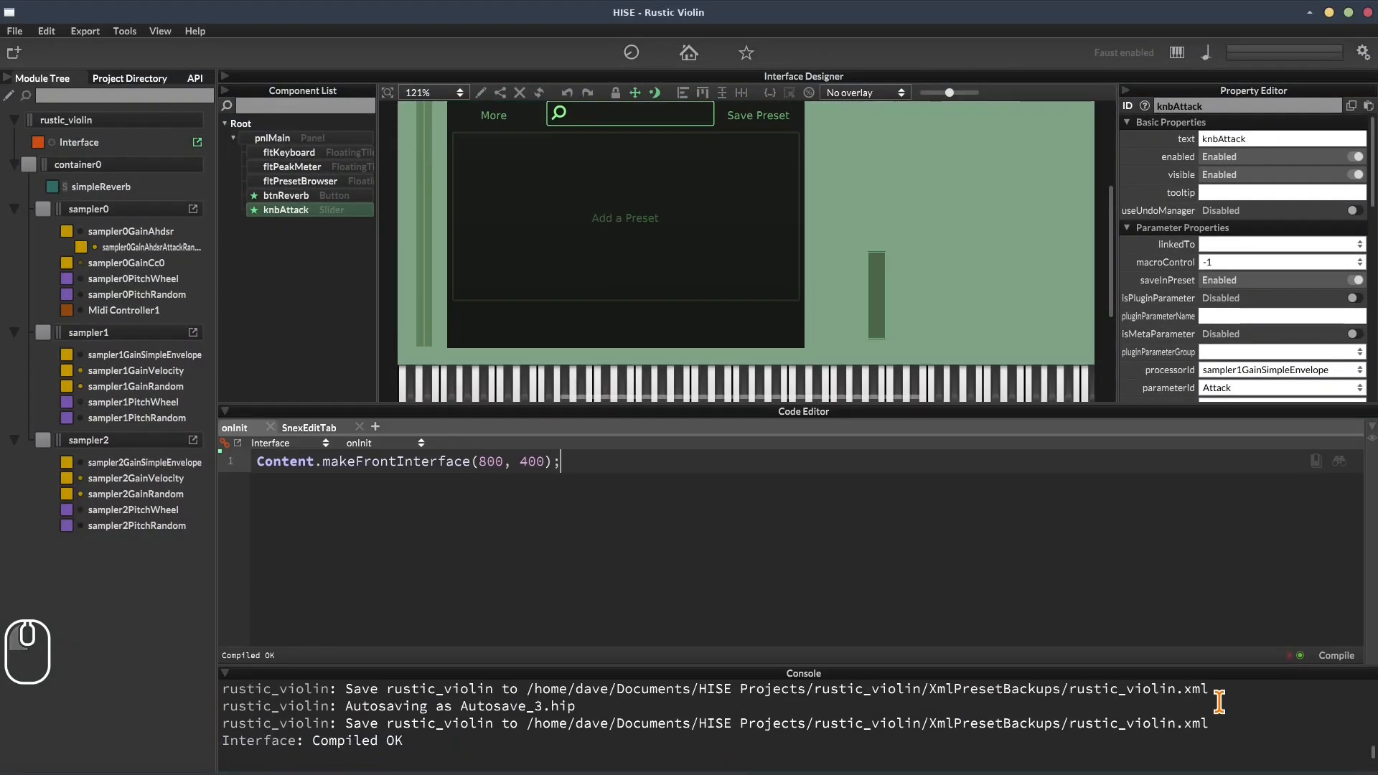
click(1329, 665)
click(815, 412)
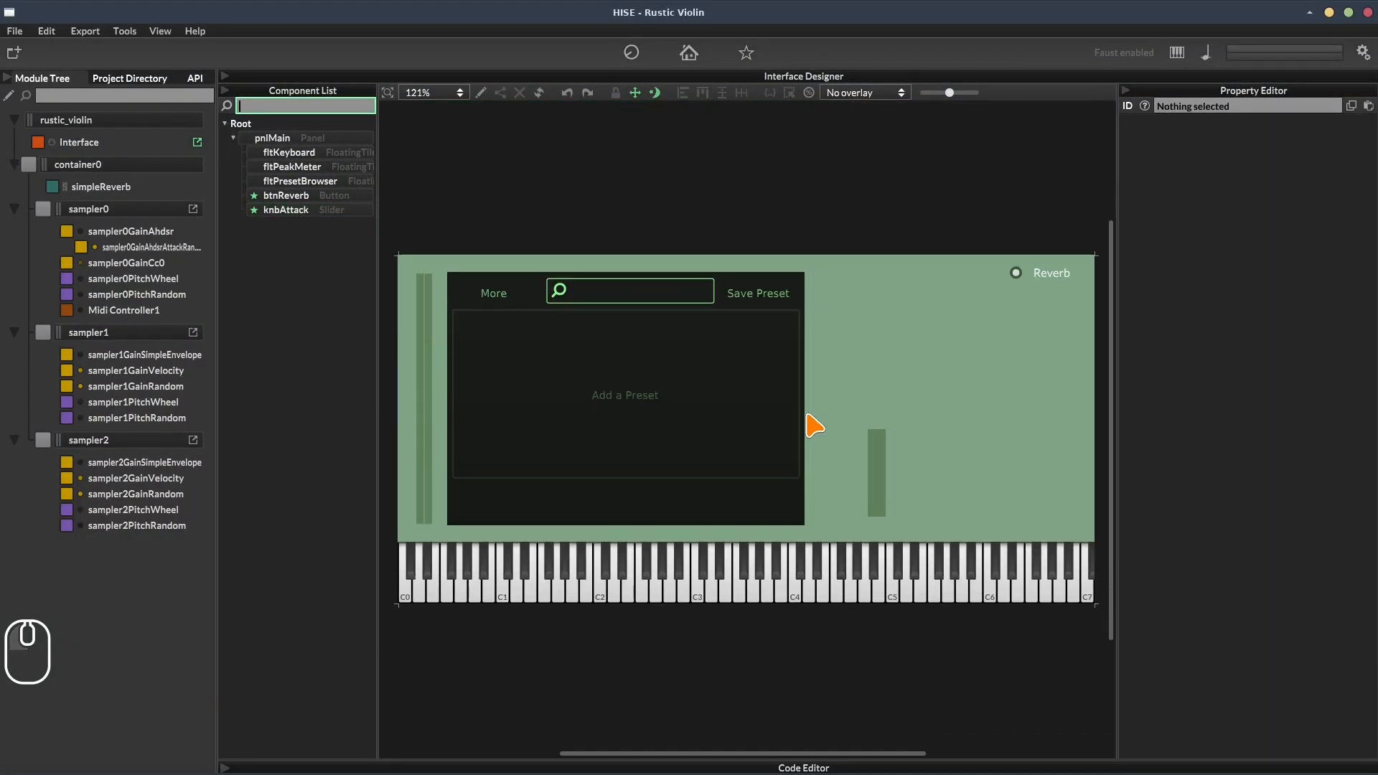
Open the sampler1GainSimpleEnvelope editor and move the knbAttack slider to test its effect on Attack Time
click(144, 355)
drag(359, 357, 407, 171)
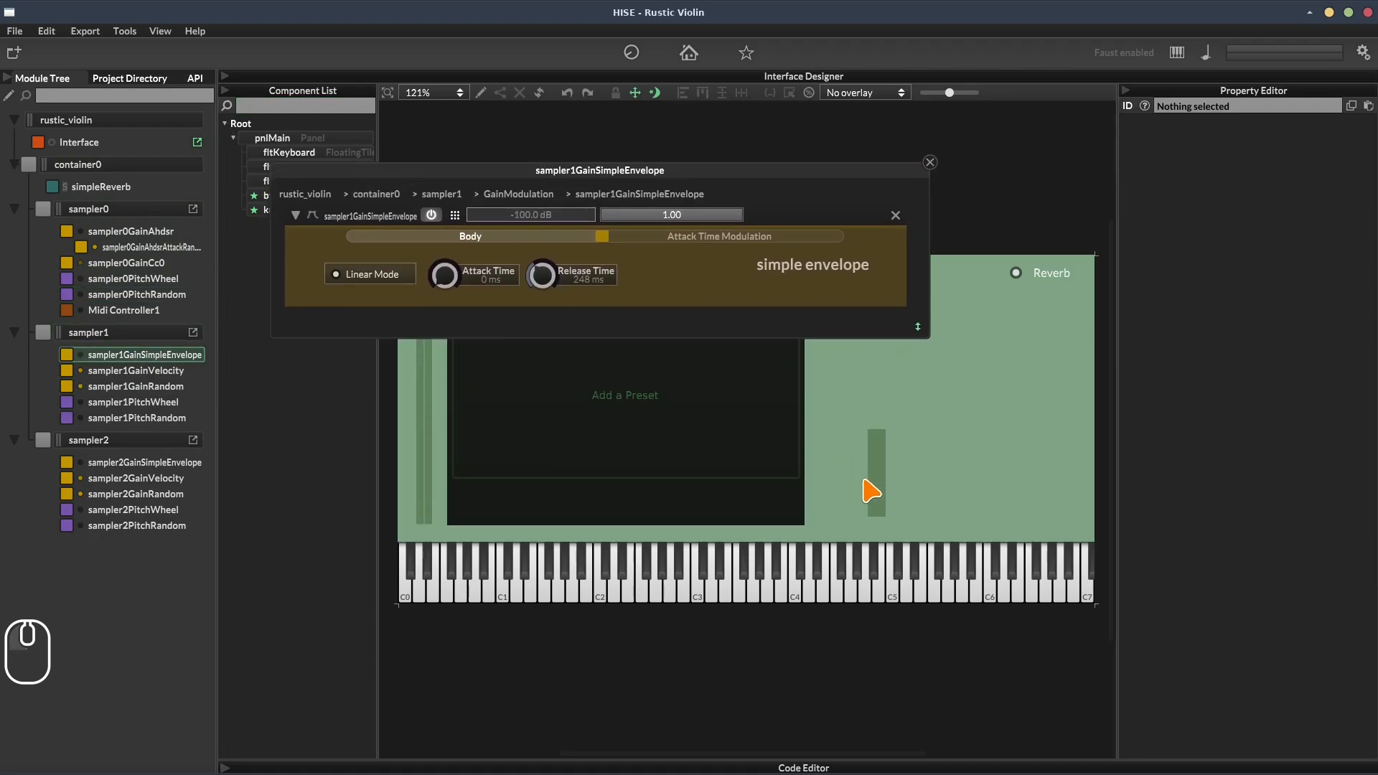
drag(872, 492, 884, 465)
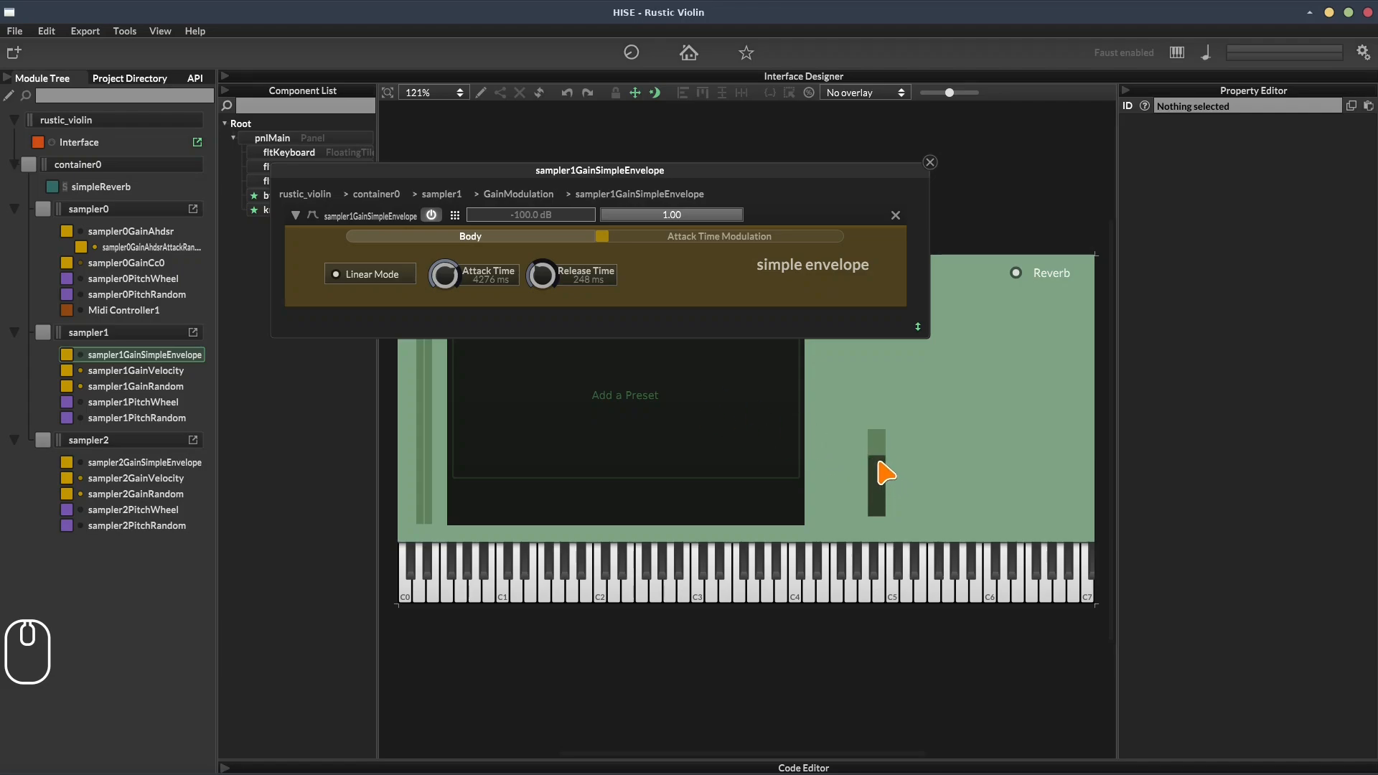
click(930, 162)
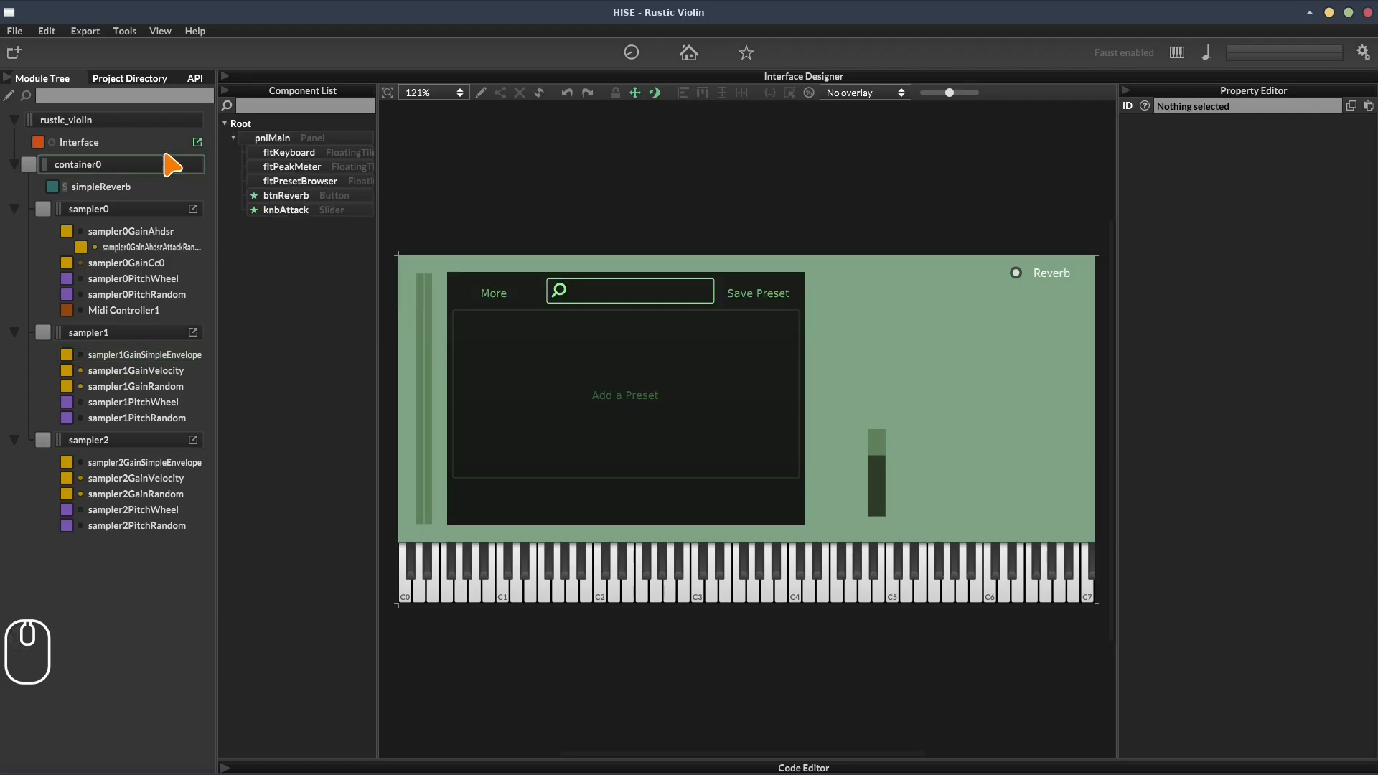
Clear the processorId connection of knbAttack and test the disconnected slider
click(304, 214)
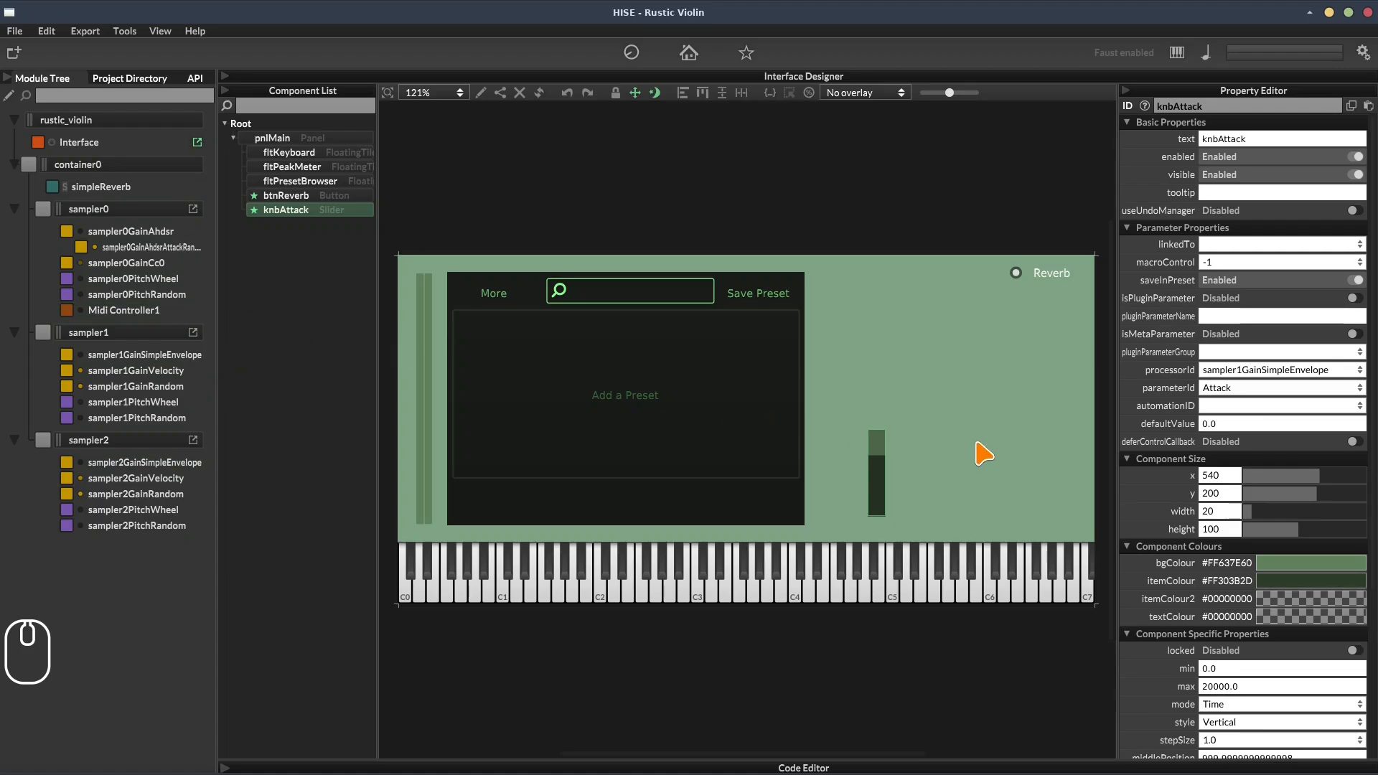
click(1255, 375)
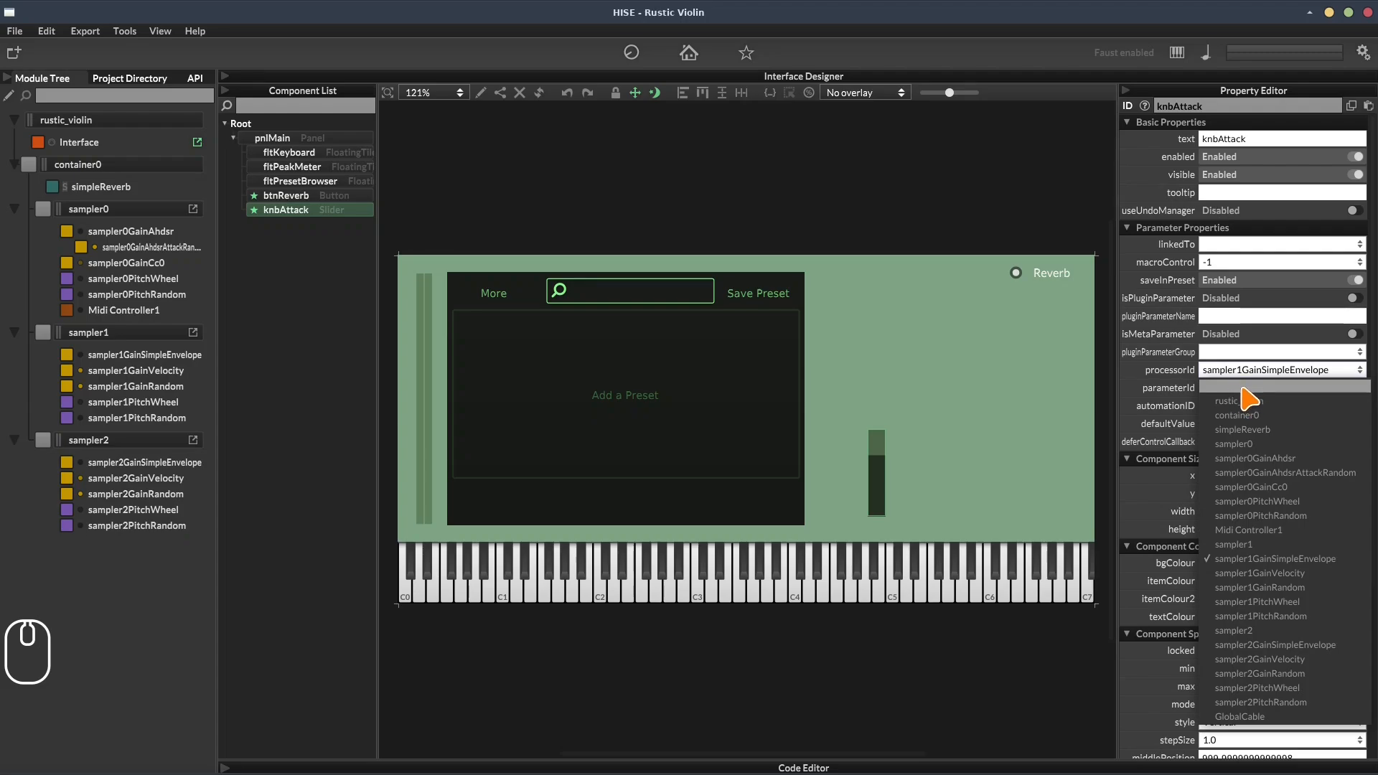
click(1245, 391)
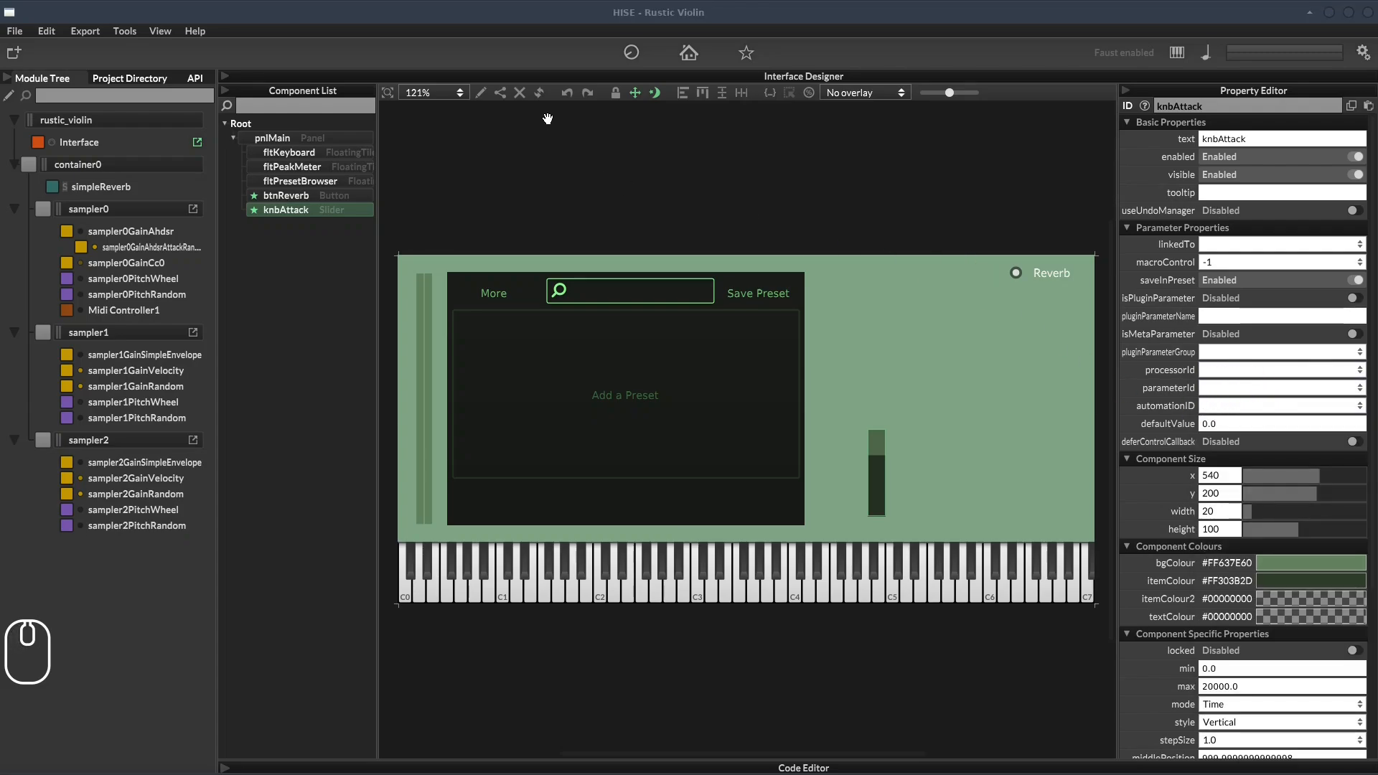
click(627, 170)
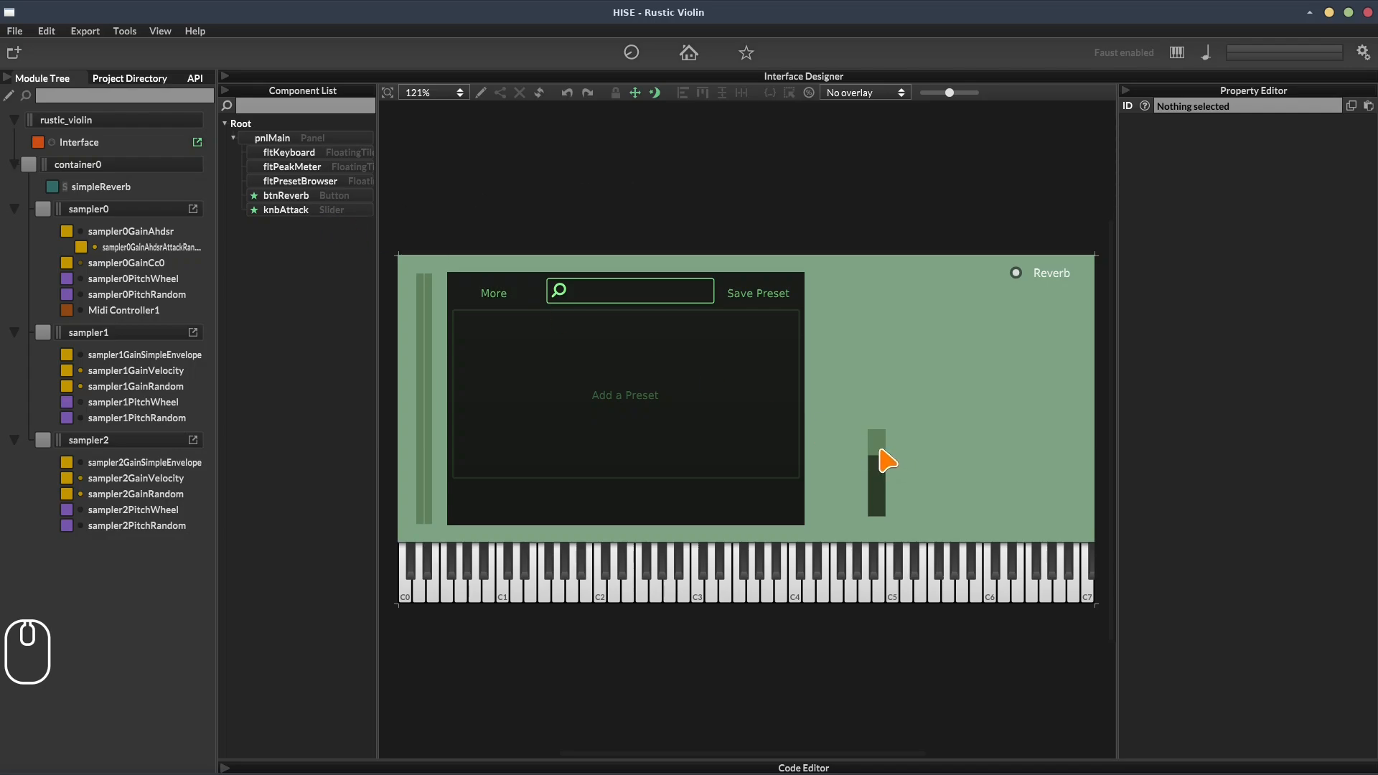
mouse_move(889, 460)
mouse_down()
mouse_move(883, 554)
mouse_move(890, 424)
mouse_move(892, 447)
mouse_up()
drag(889, 451, 893, 477)
Set the mode of knbAttack to Linear and its max to 127.0
click(355, 210)
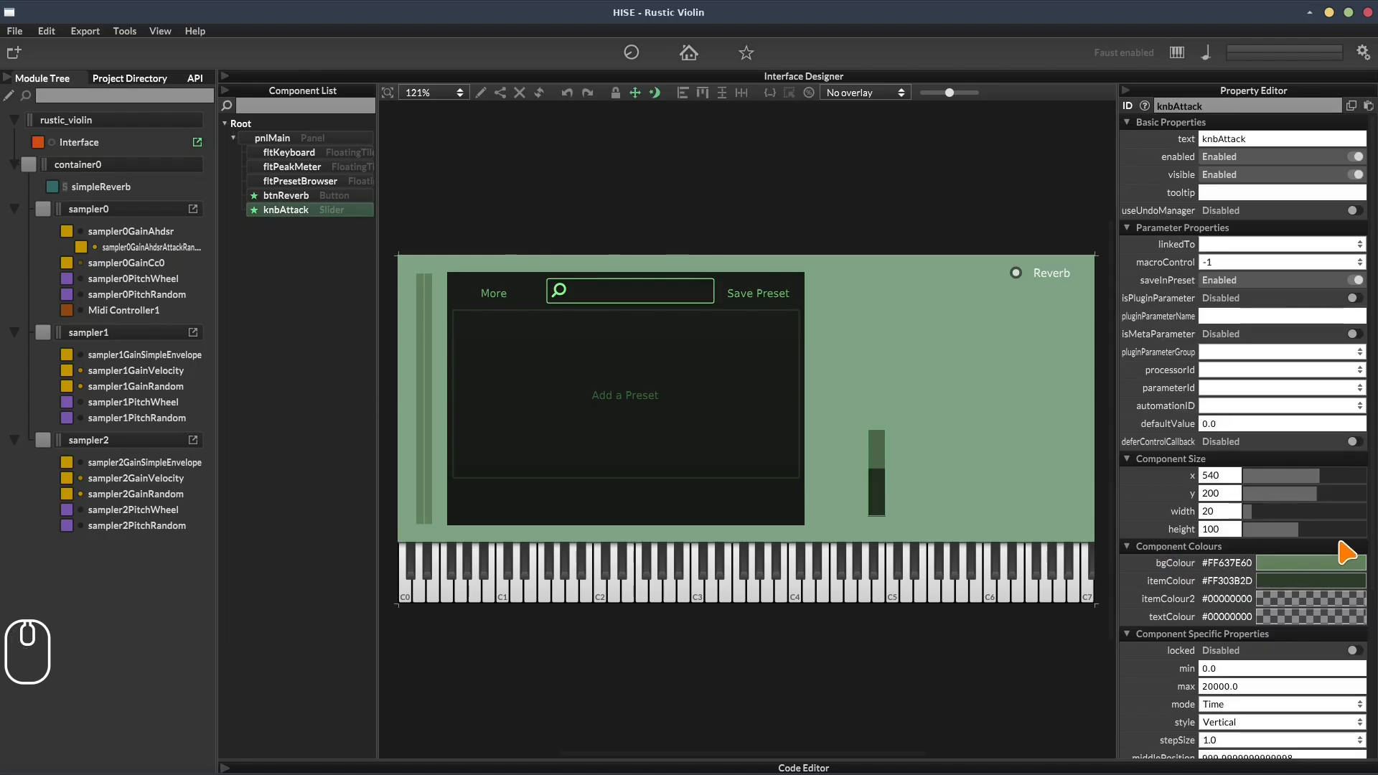
scroll(1257, 503, down, 5)
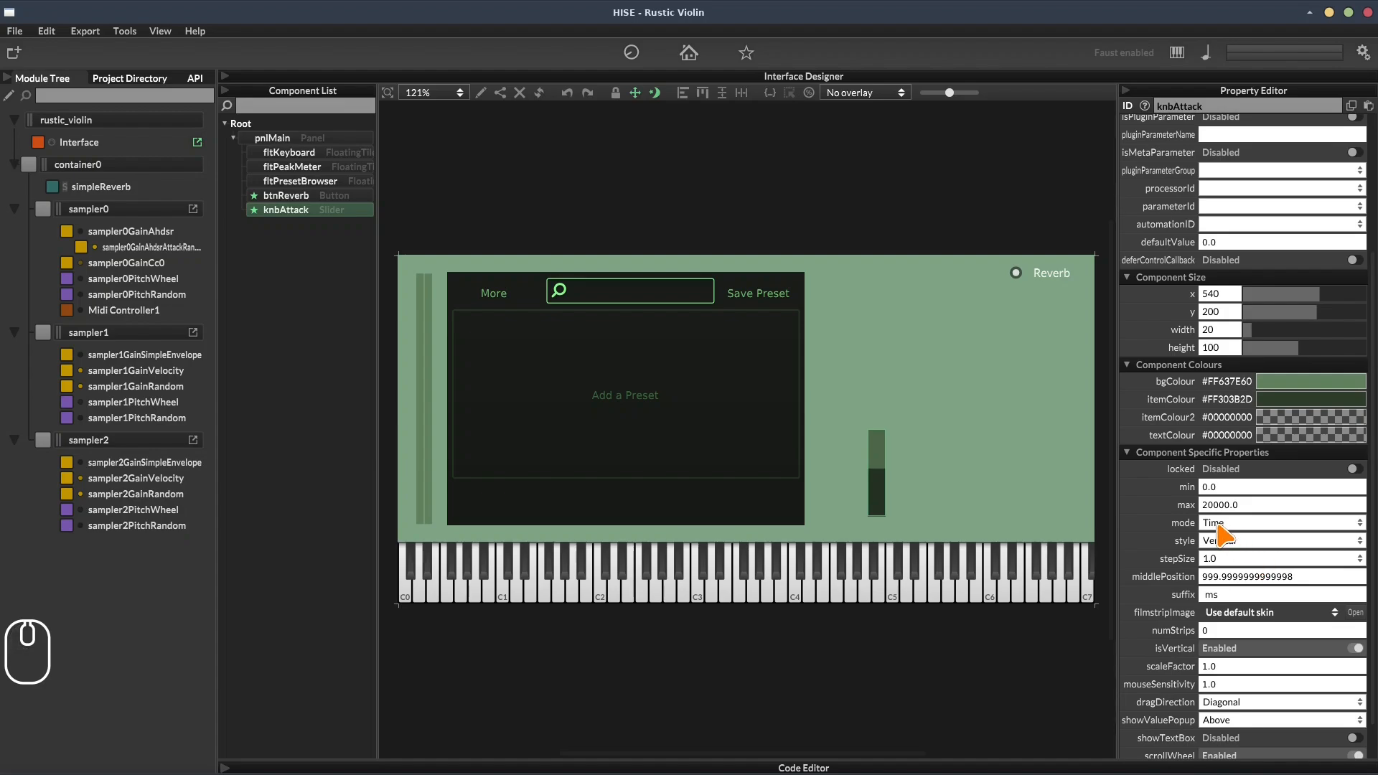
click(1230, 523)
click(1254, 597)
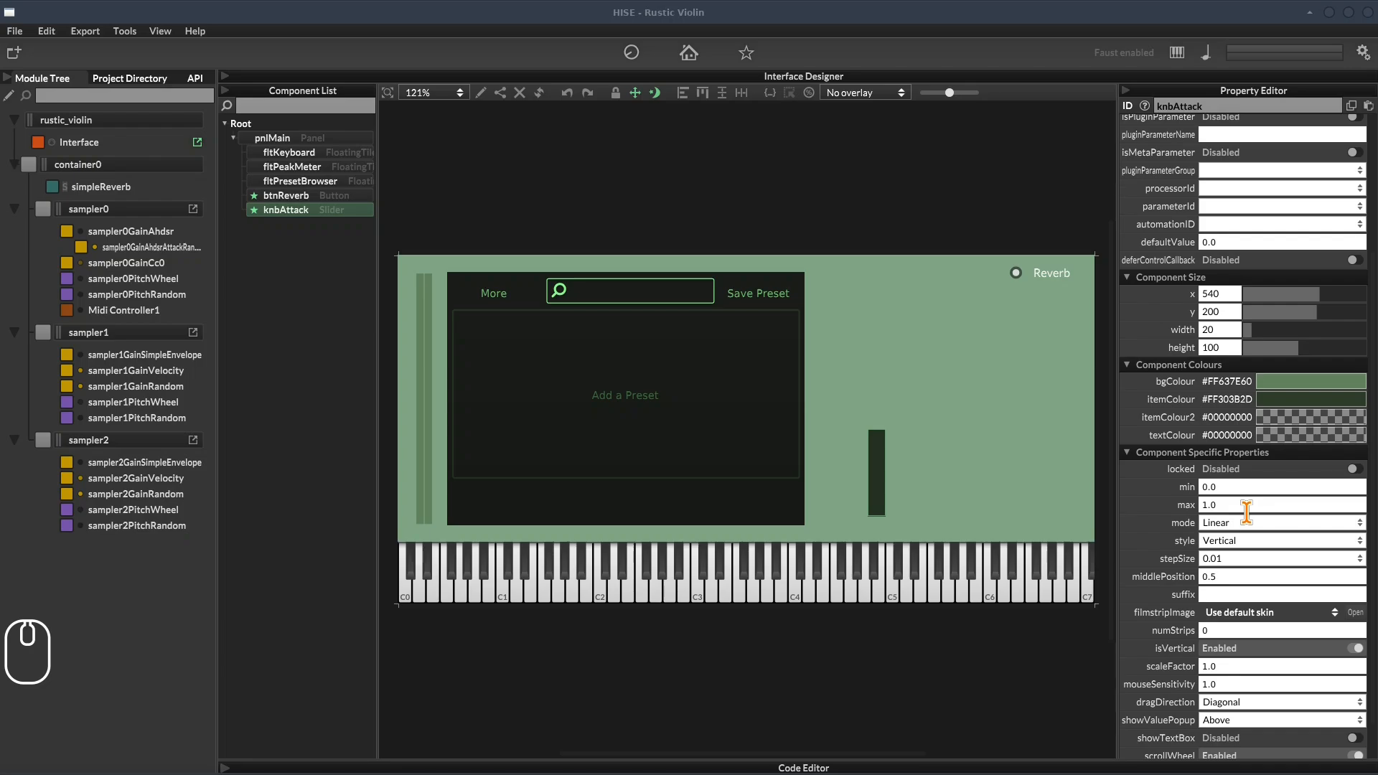
click(1247, 508)
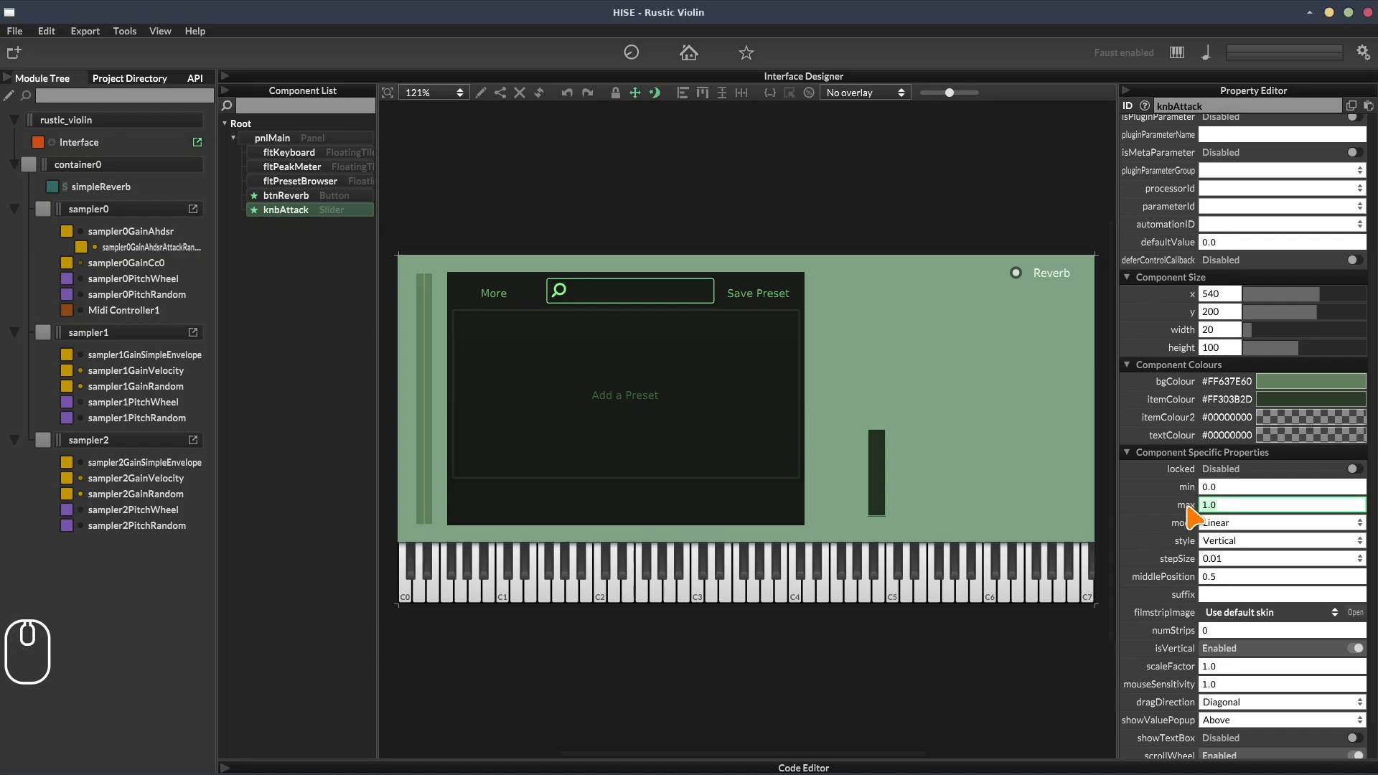
text(127)
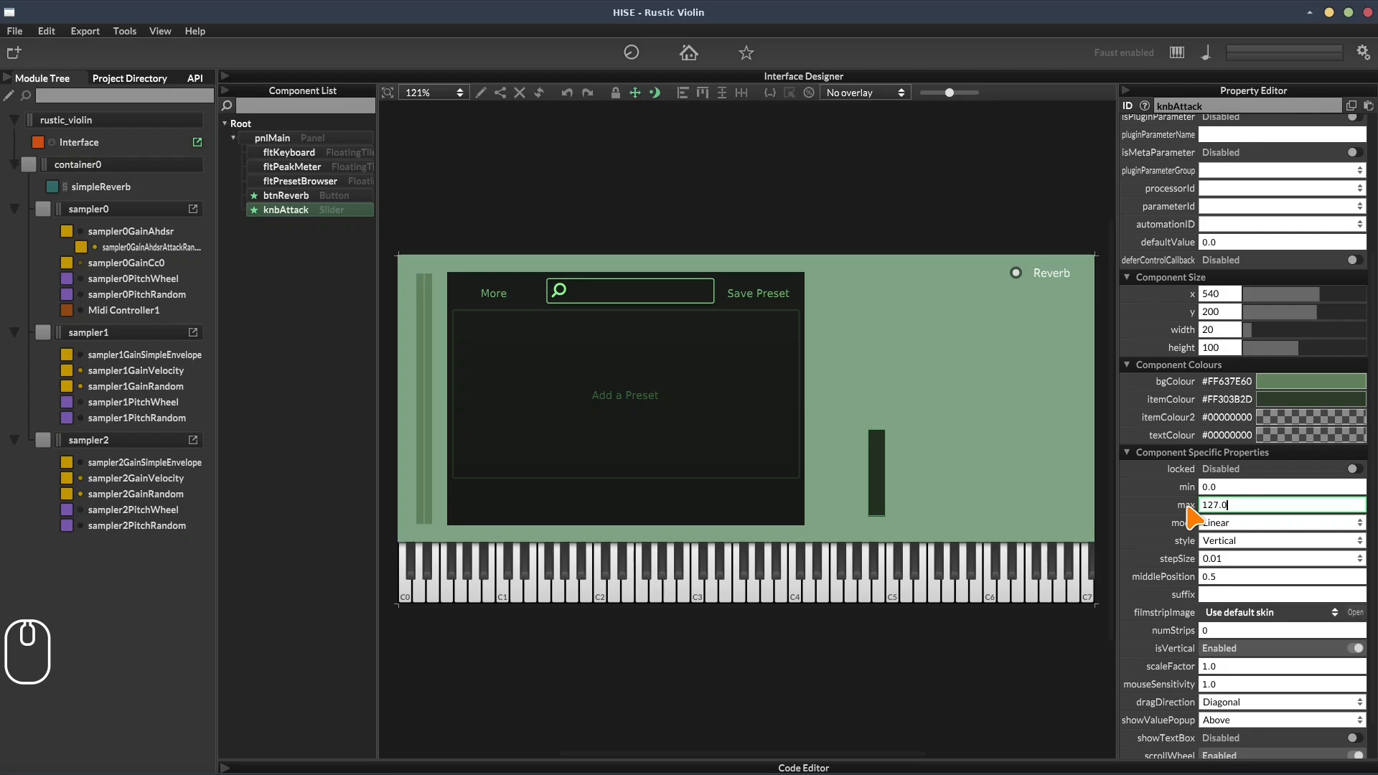
text(.0)
Set the stepSize of knbAttack to 1.0 and its middlePosition to 64
click(1219, 559)
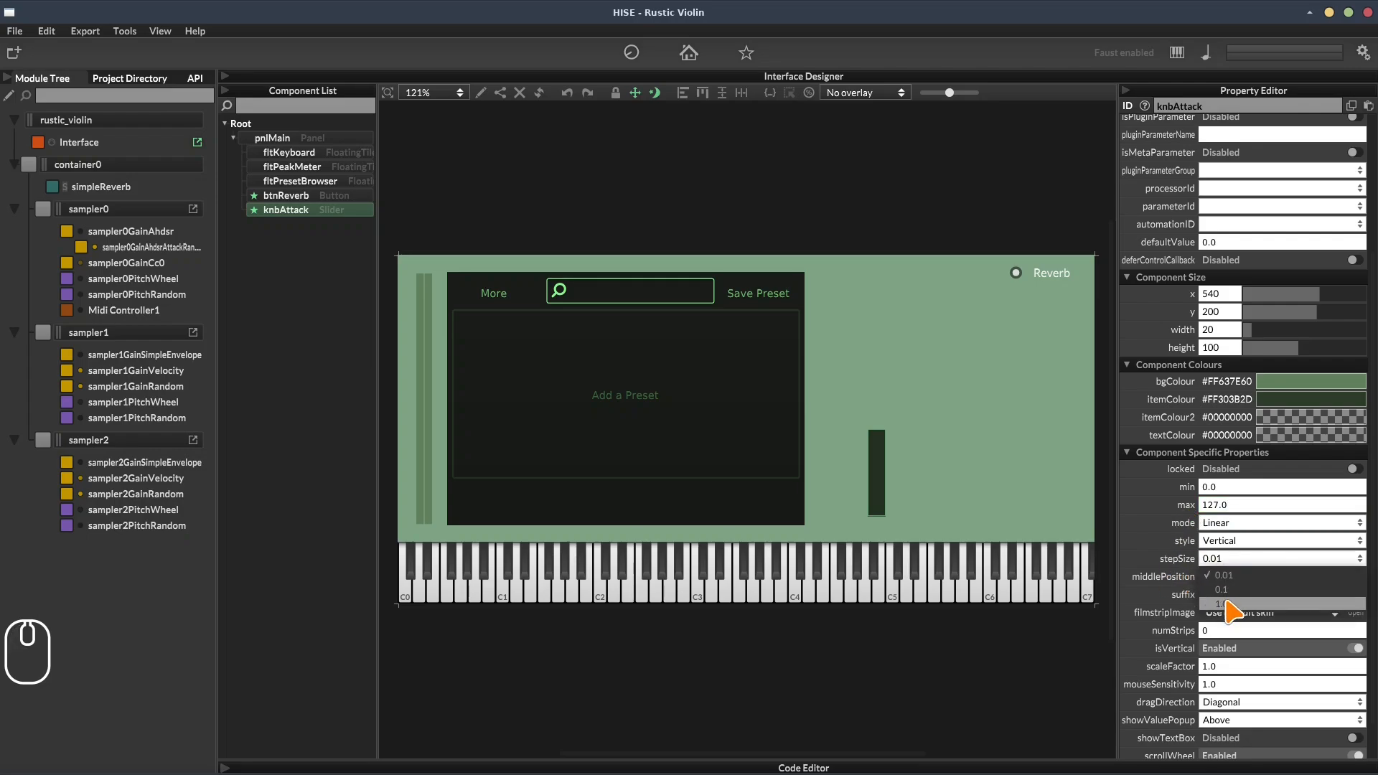
click(1221, 604)
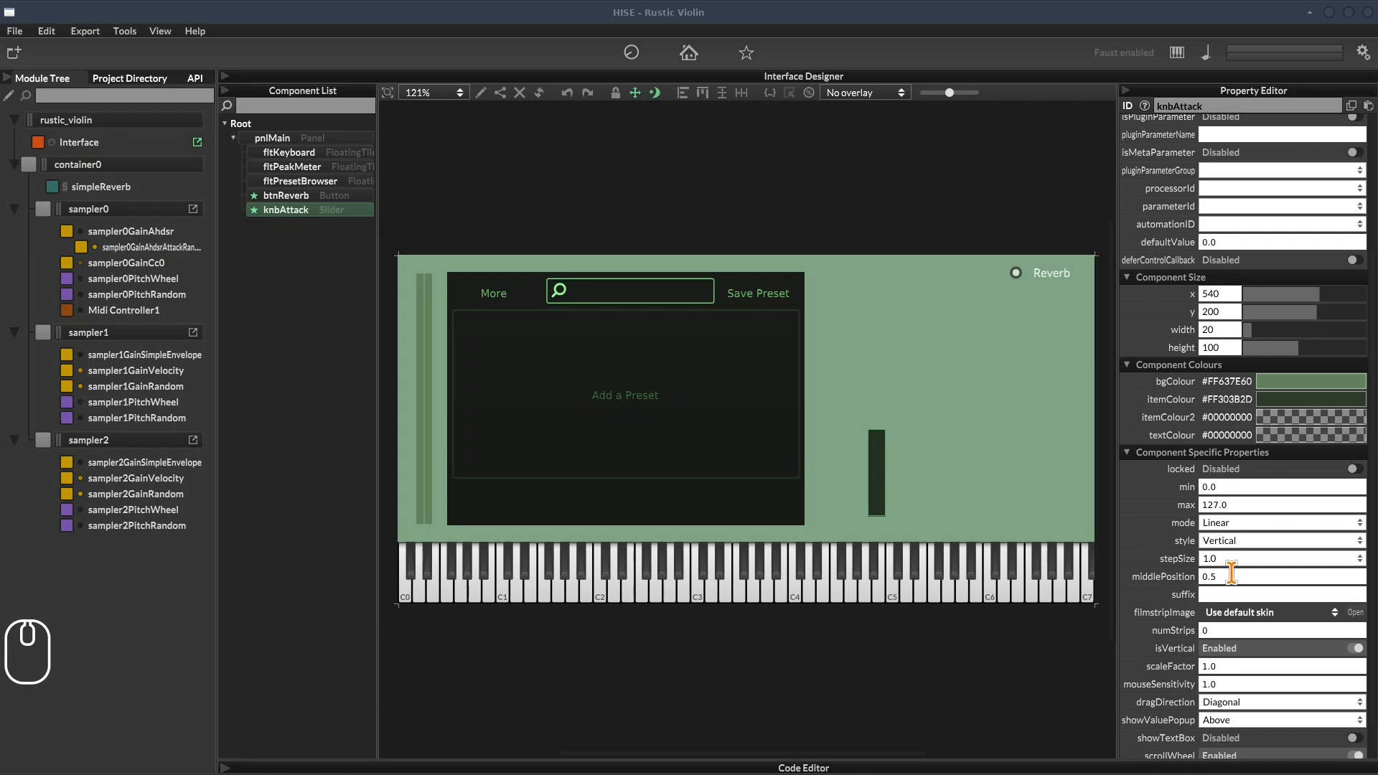
click(1230, 574)
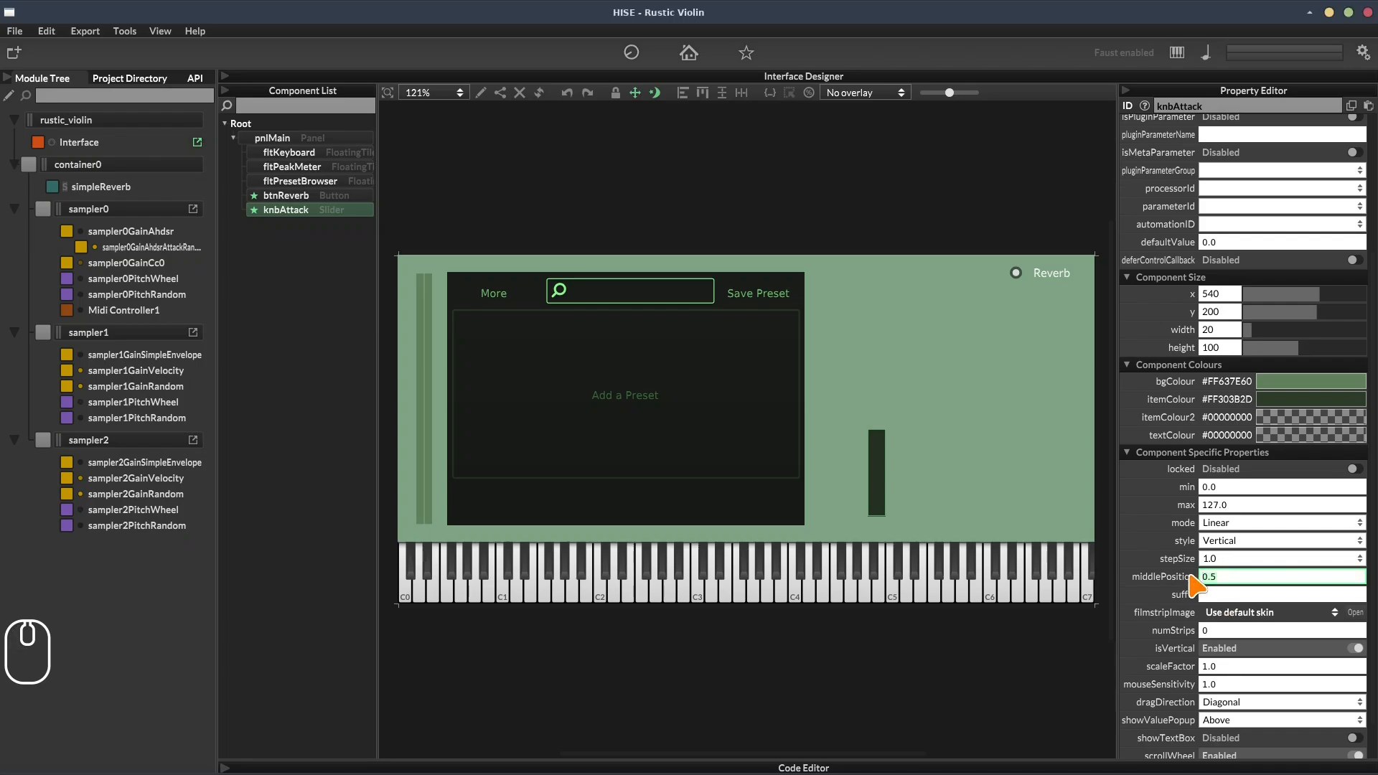
text(64)
Give knbAttack a defaultValue of 20.0 and set its showValuePopup to No
click(1230, 242)
drag(1230, 242, 1184, 241)
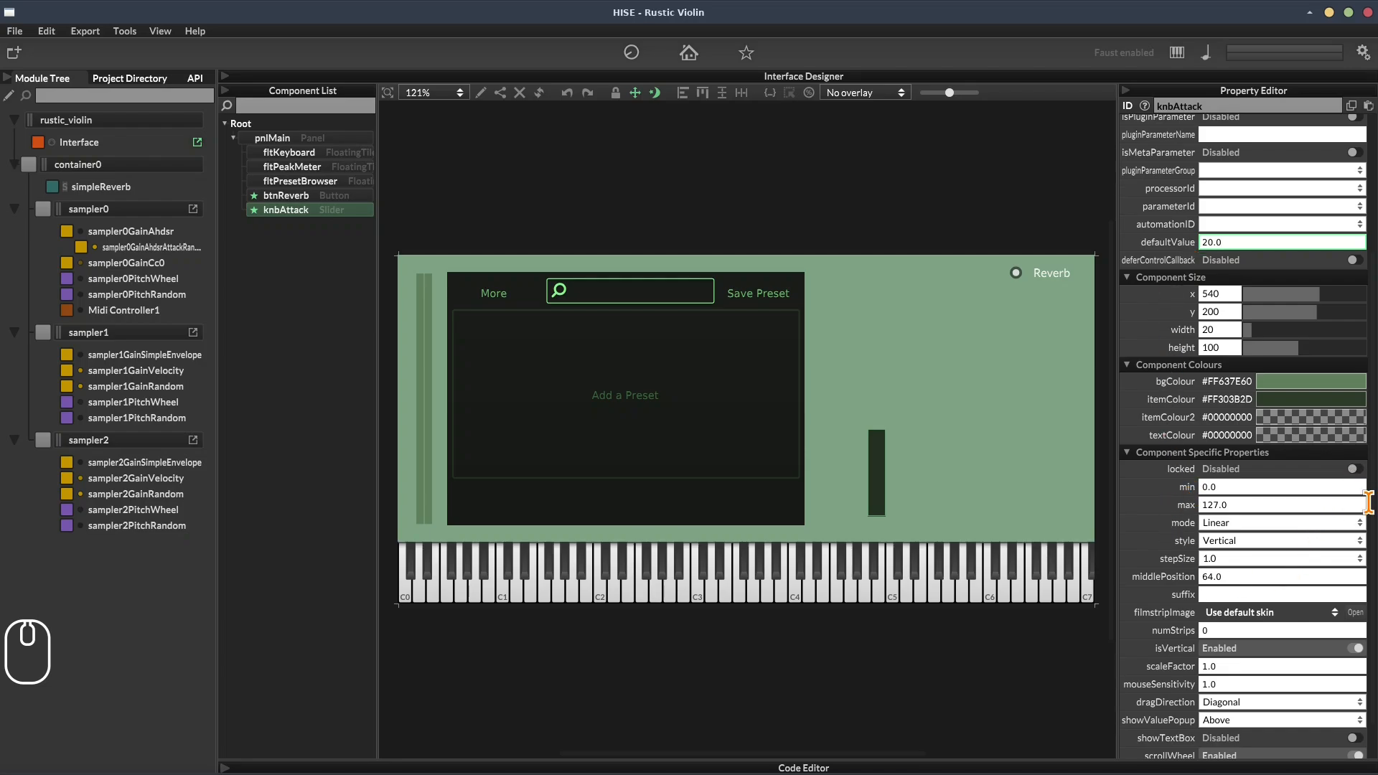
scroll(1371, 513, down, 2)
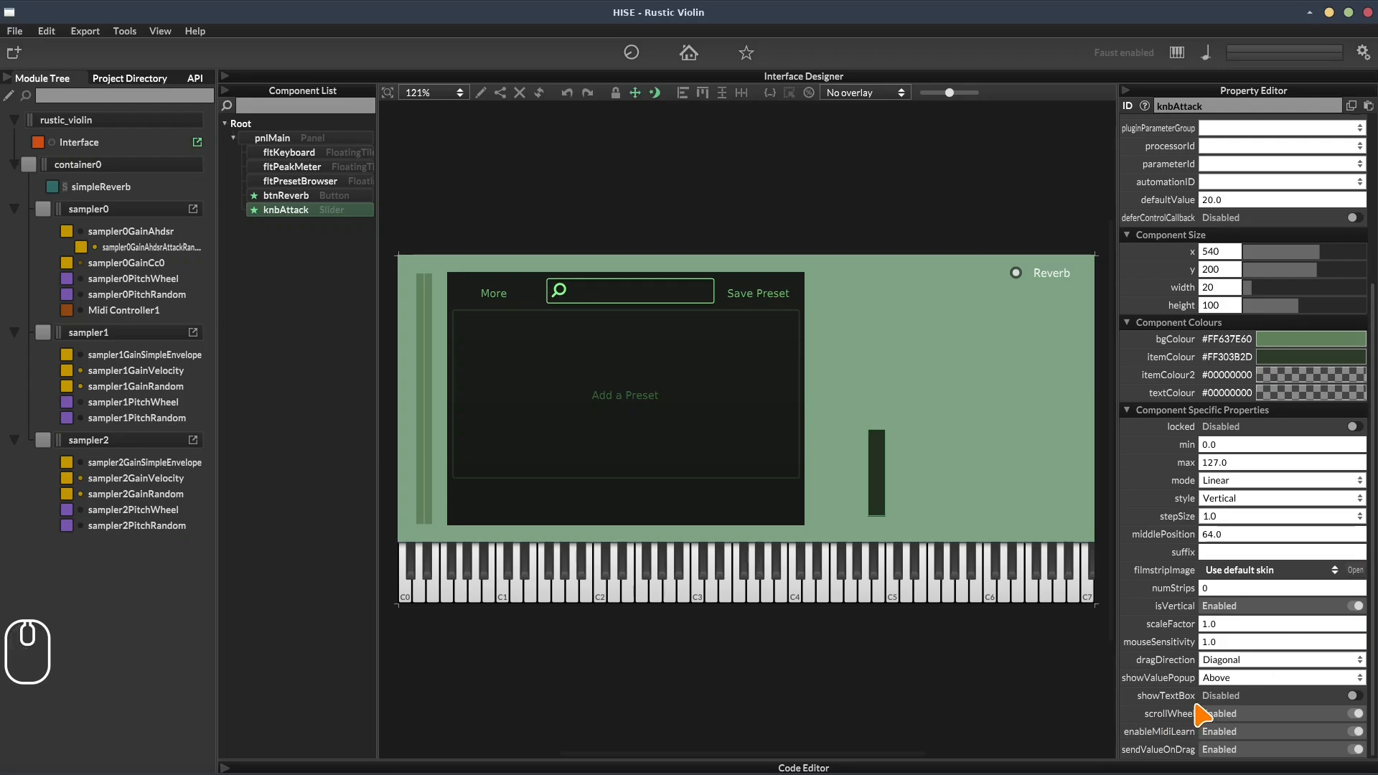
click(1217, 680)
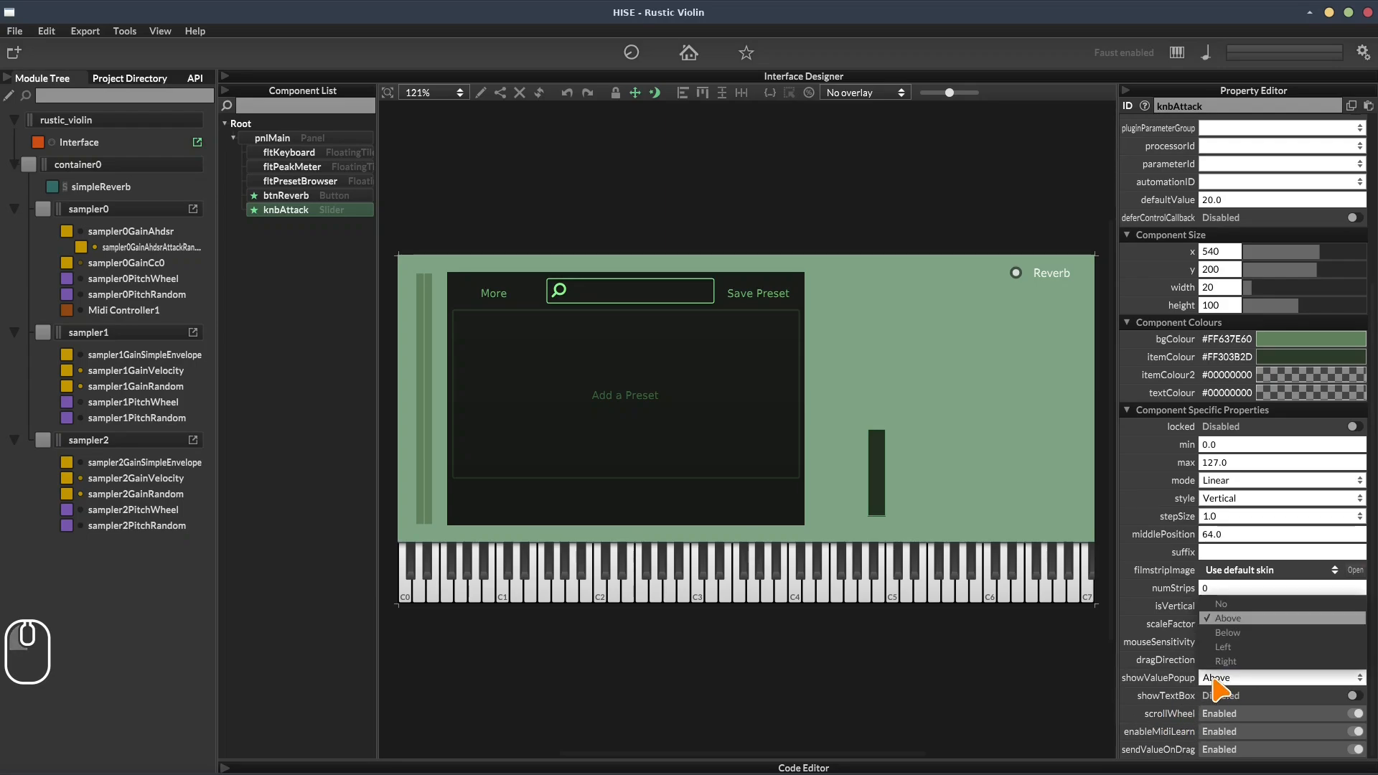
click(1229, 618)
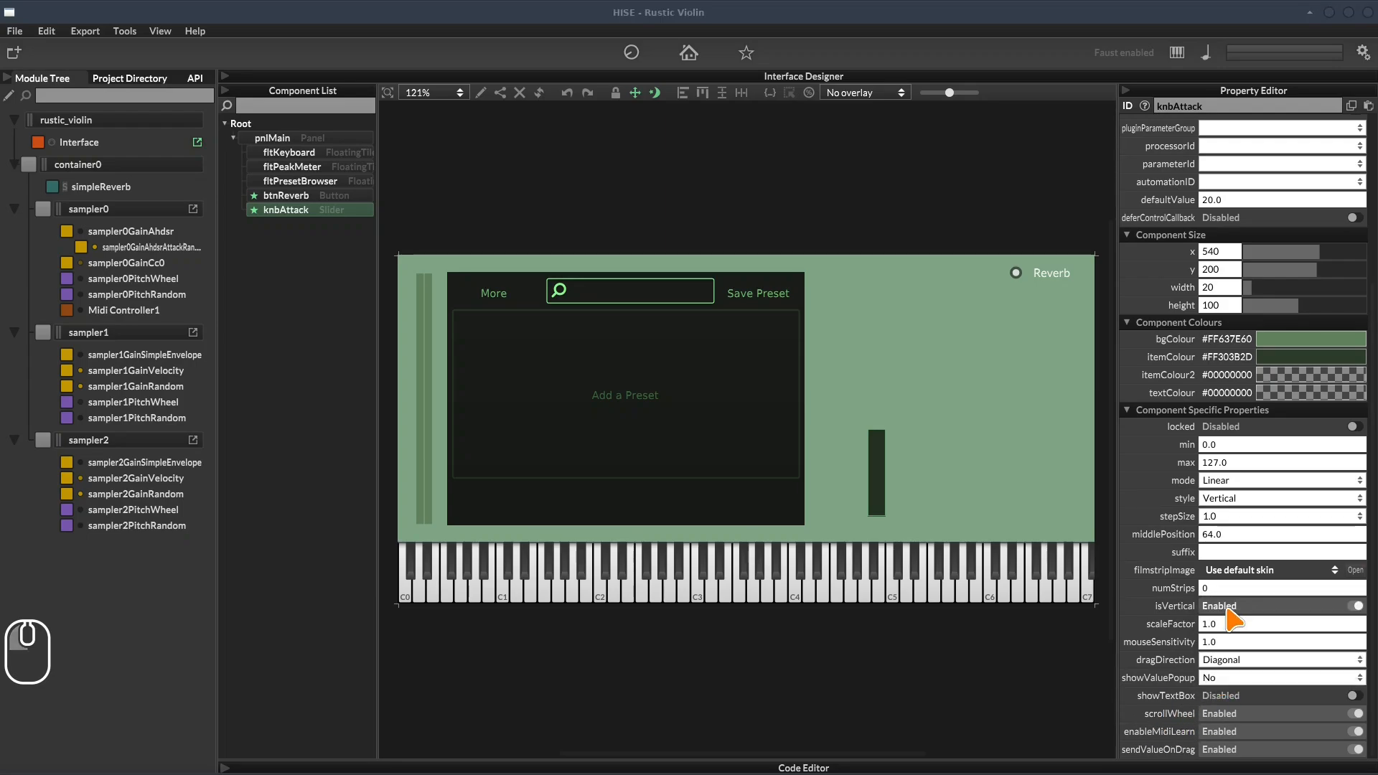
scroll(1367, 445, up, 8)
scroll(1368, 445, up, 1)
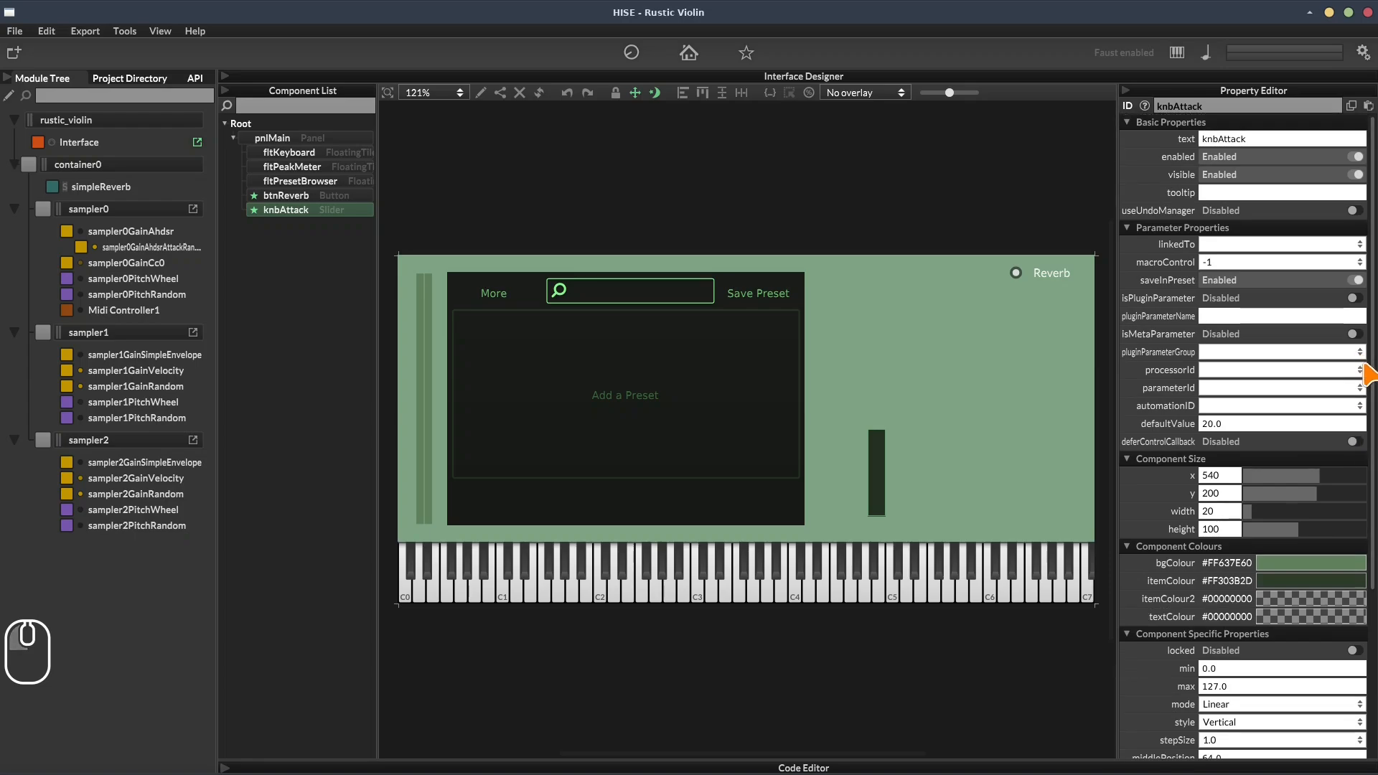
Compile the interface script and save the project over the existing rustic_violin XML
click(873, 770)
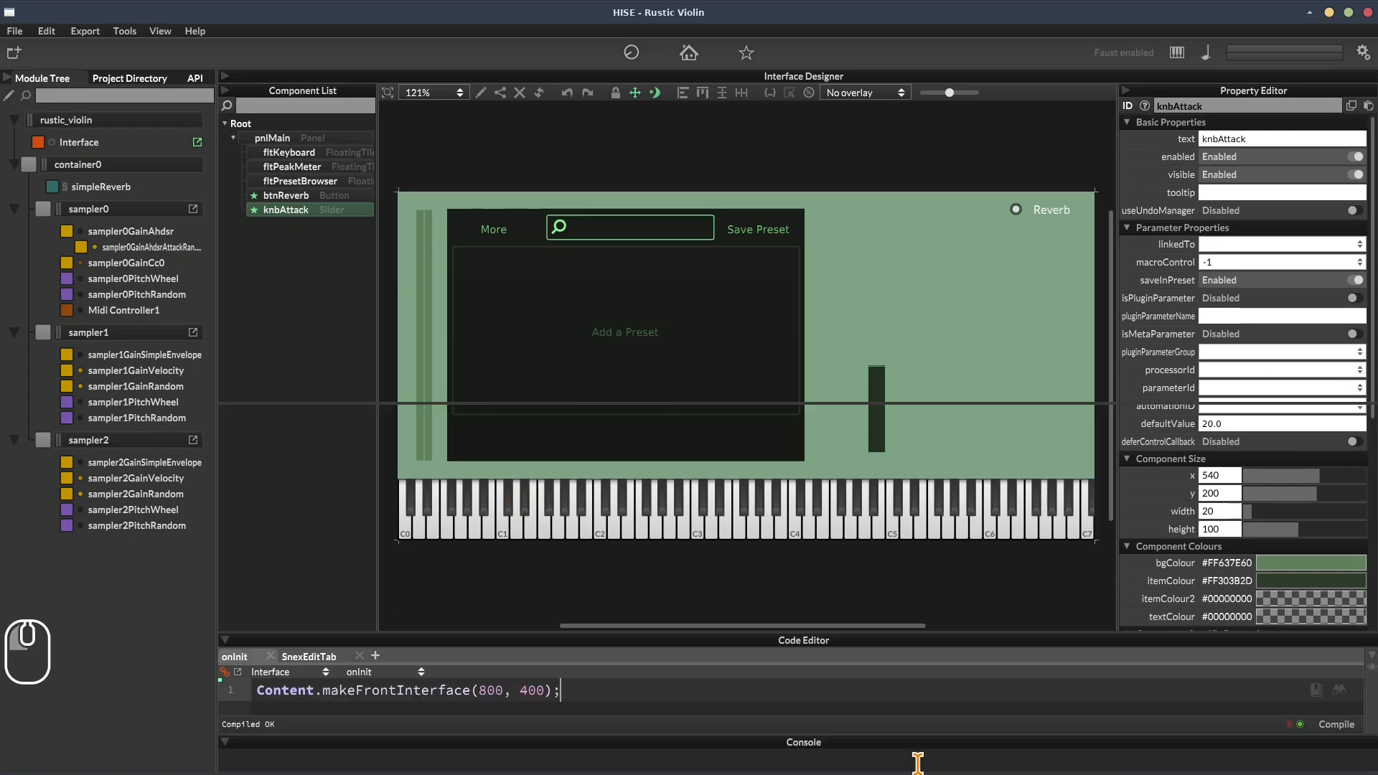
key(F5)
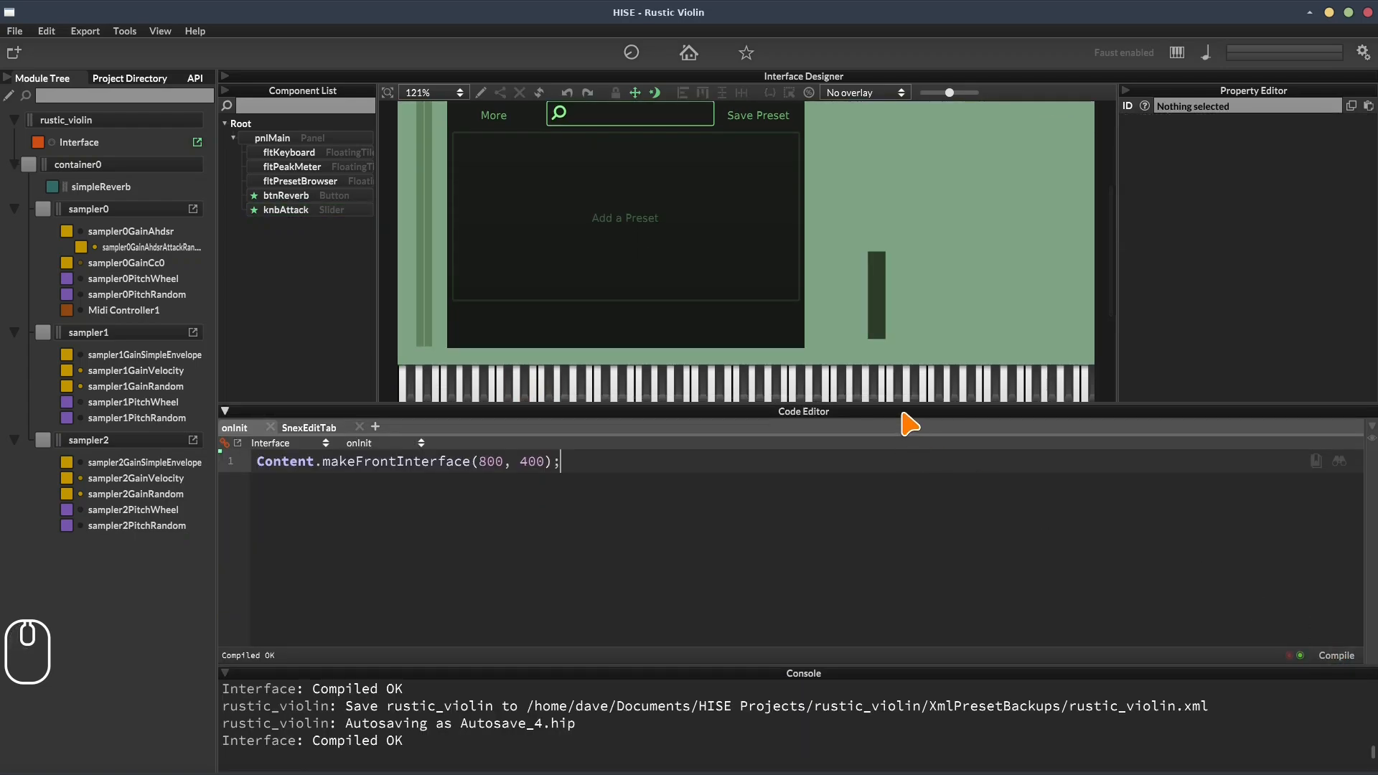
click(910, 416)
key(ctrl+shift+s)
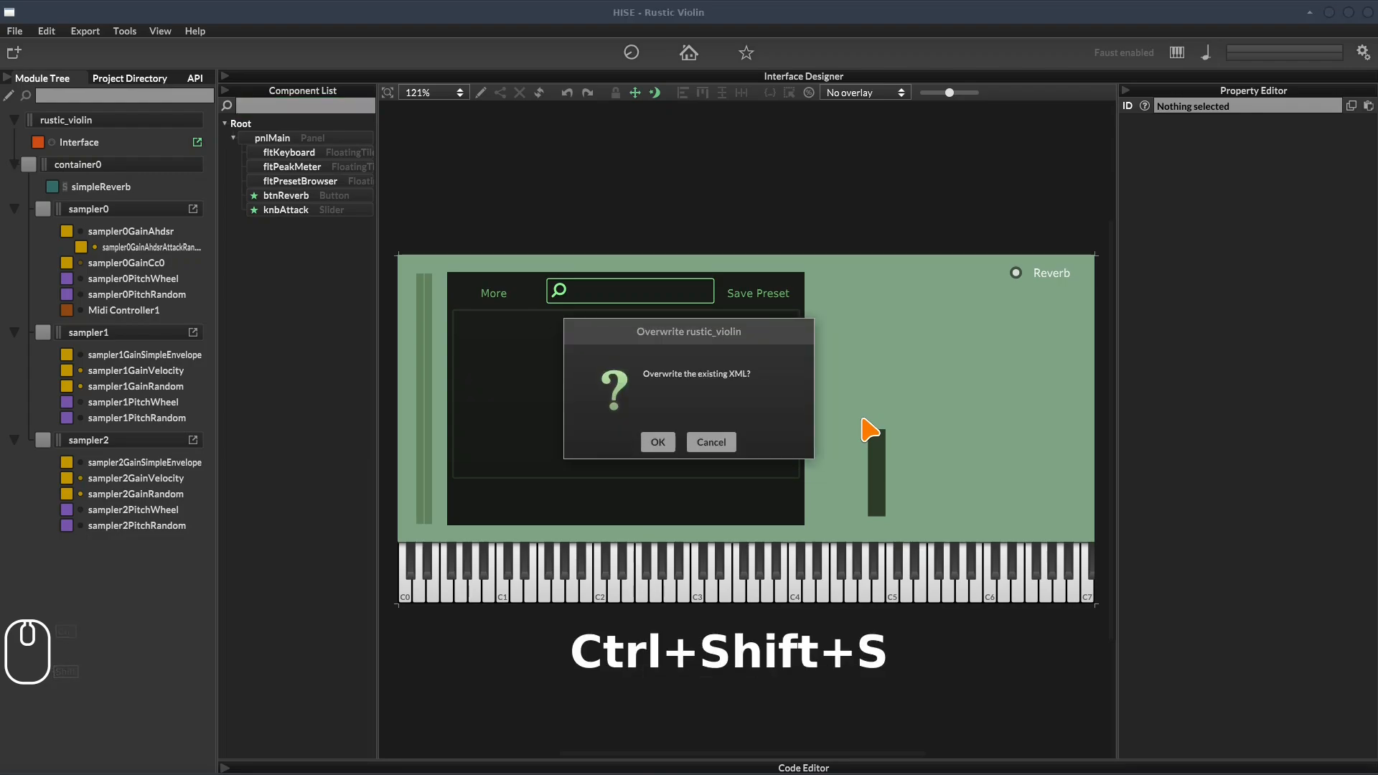
key(Return)
Move the knbAttack slider to about mid-height and inspect the controls of the sampler0GainAhdsr envelope
drag(871, 431, 883, 475)
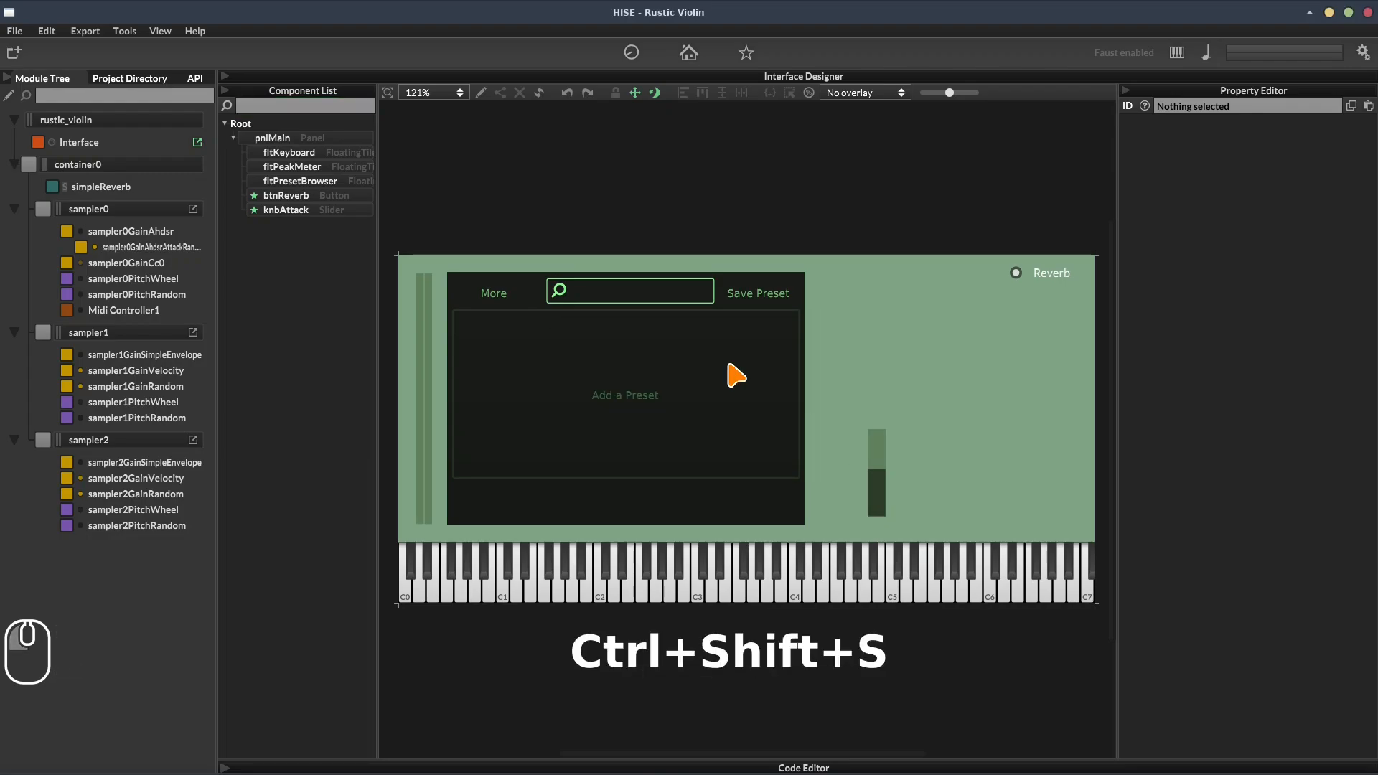
click(178, 239)
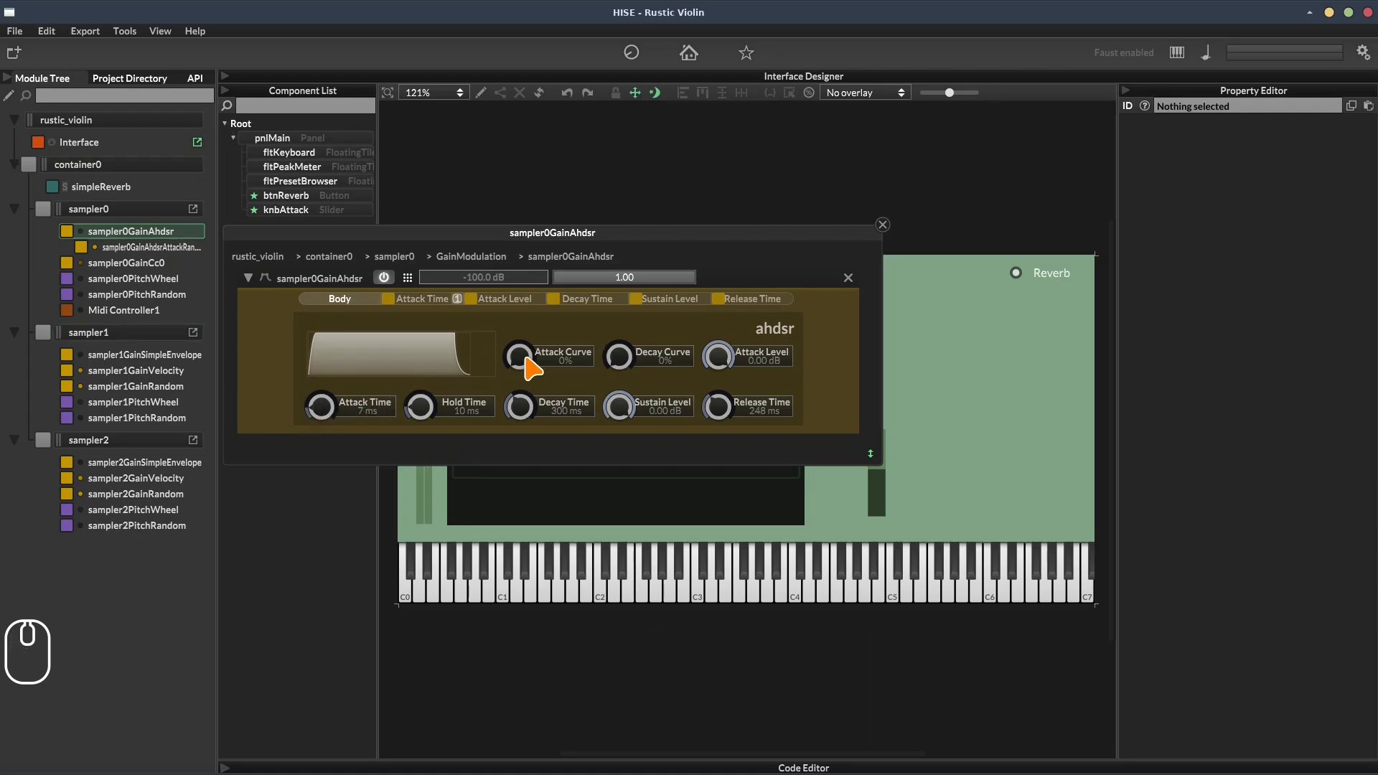
click(884, 225)
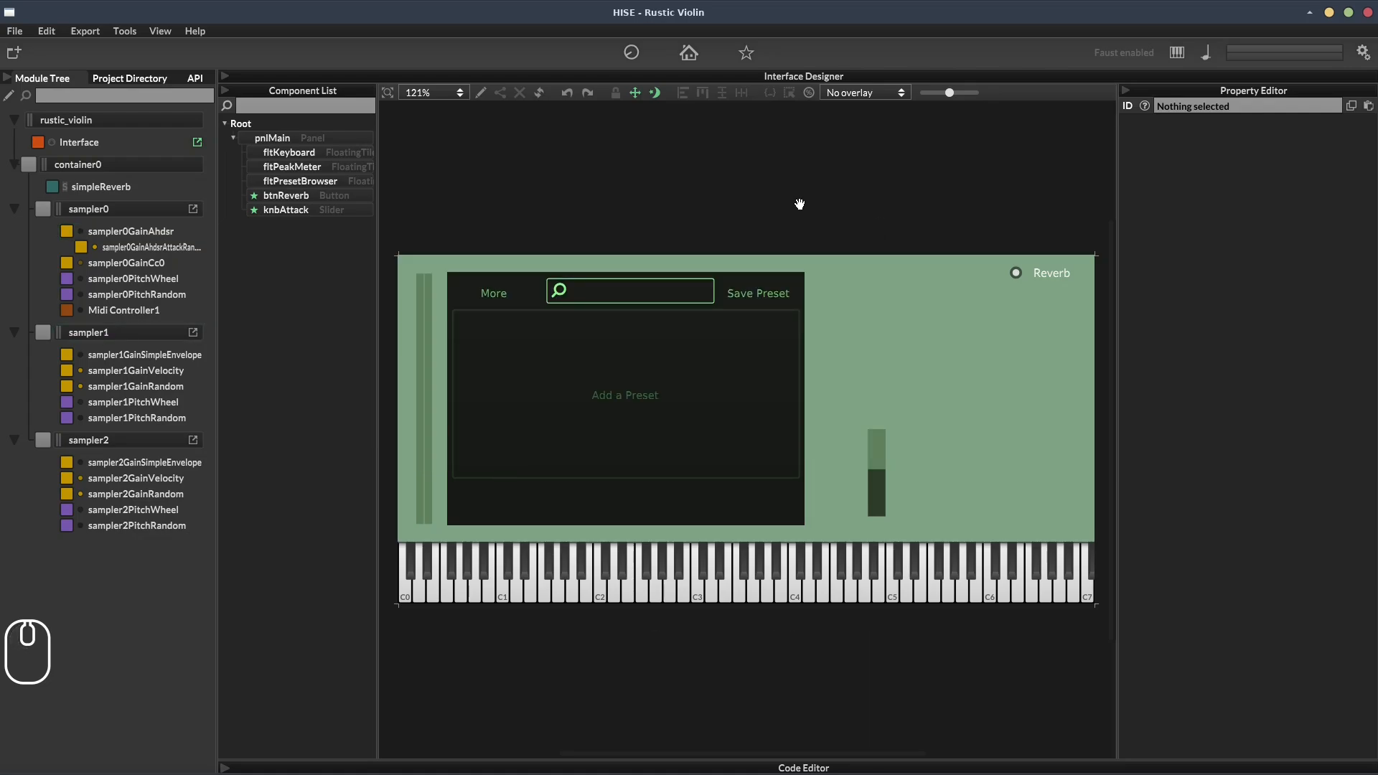
Show the macro controls with the sampler0GainAhdsr, sampler1GainSimpleEnvelope and sampler2GainSimpleEnvelope editors open together, arranged so their knobs are accessible
click(631, 54)
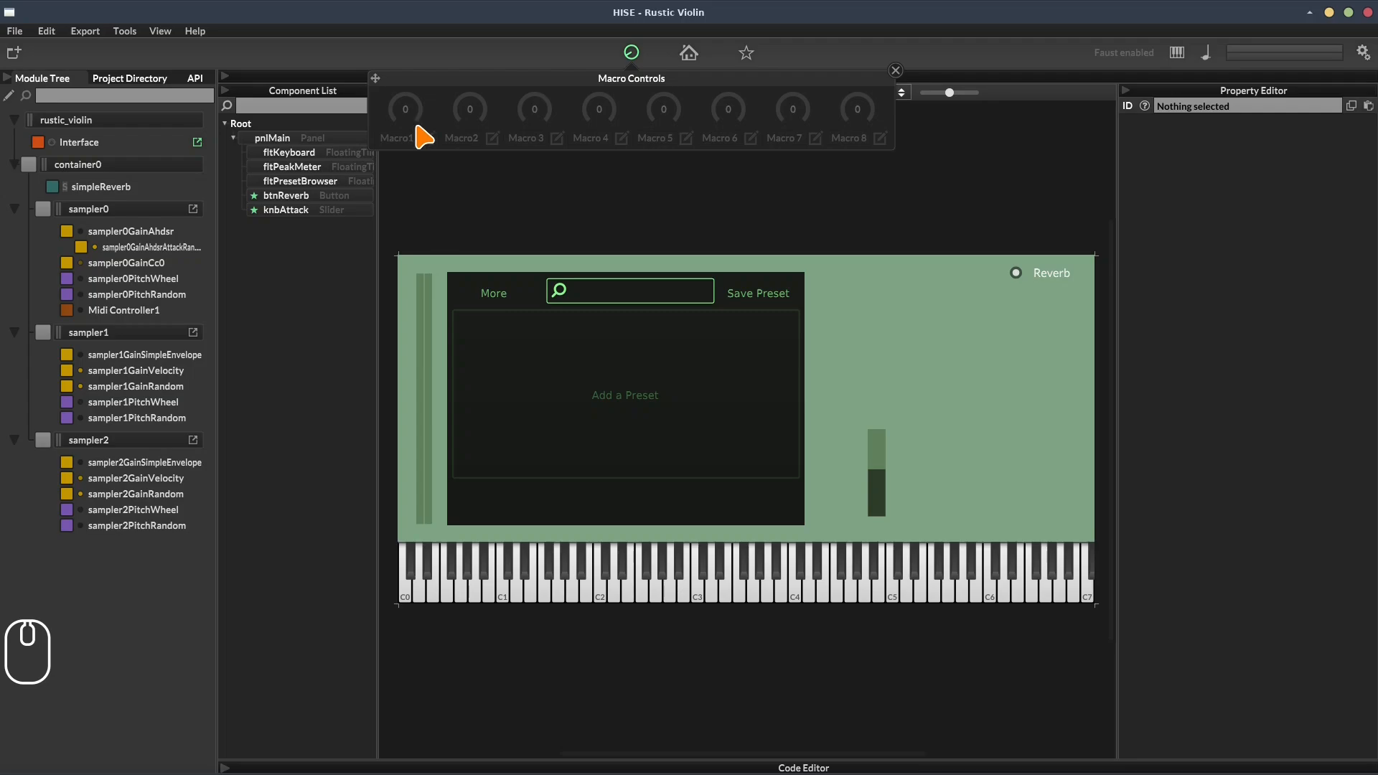
click(152, 233)
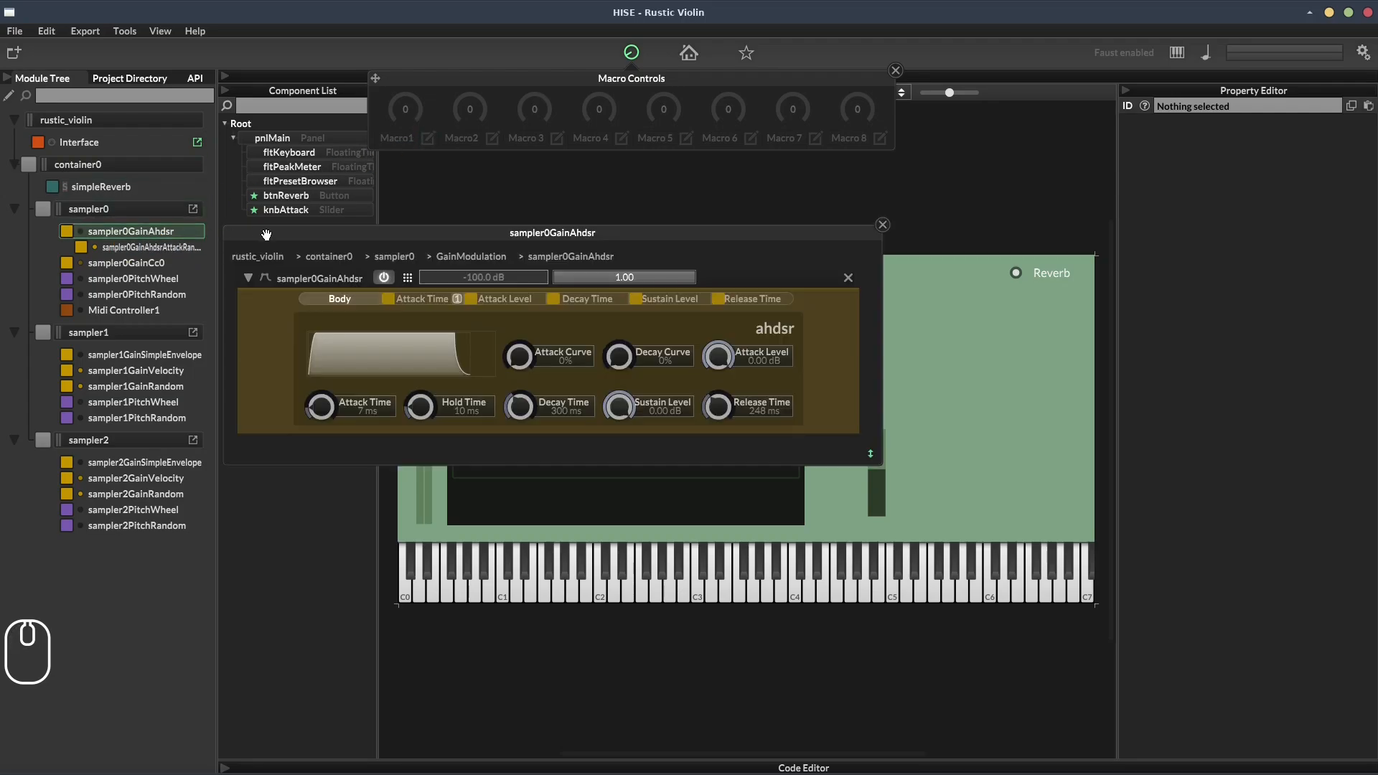
drag(266, 235, 431, 201)
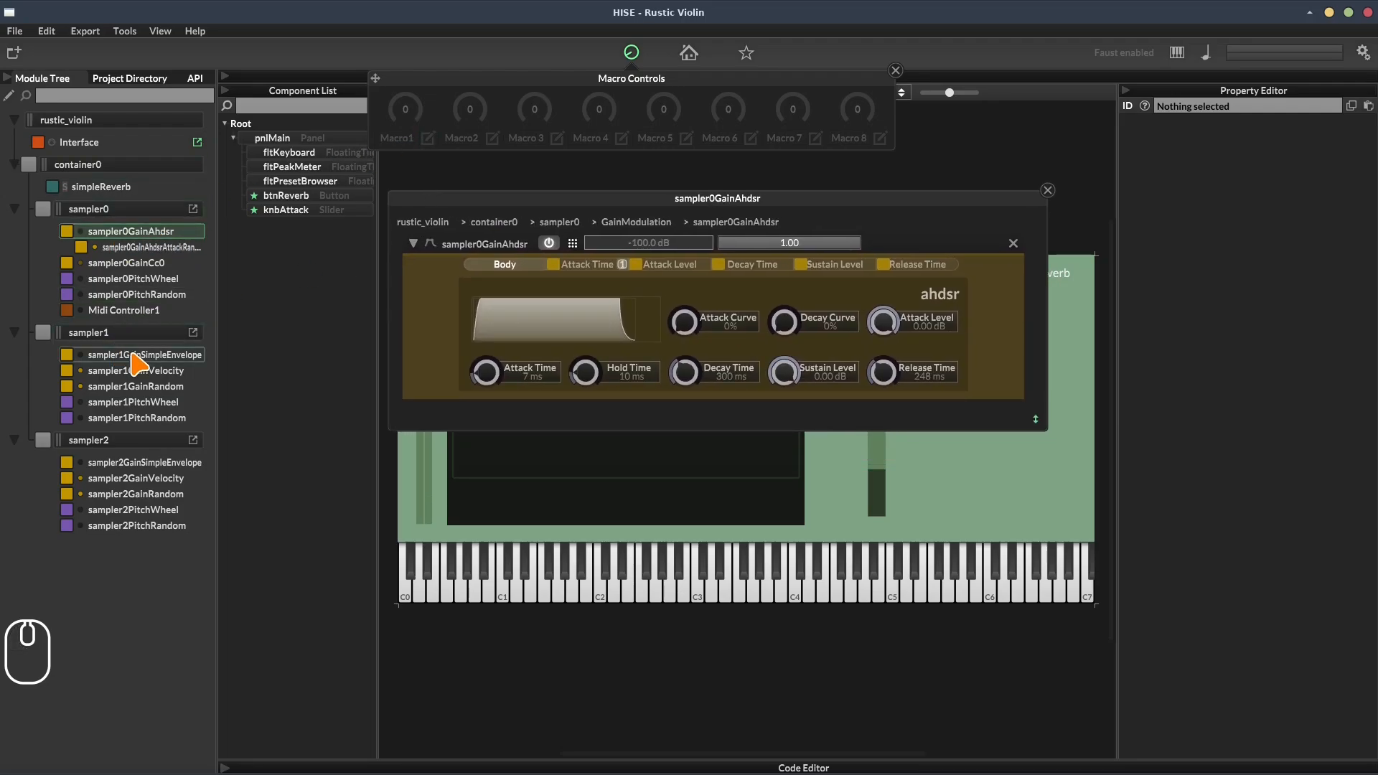
click(139, 367)
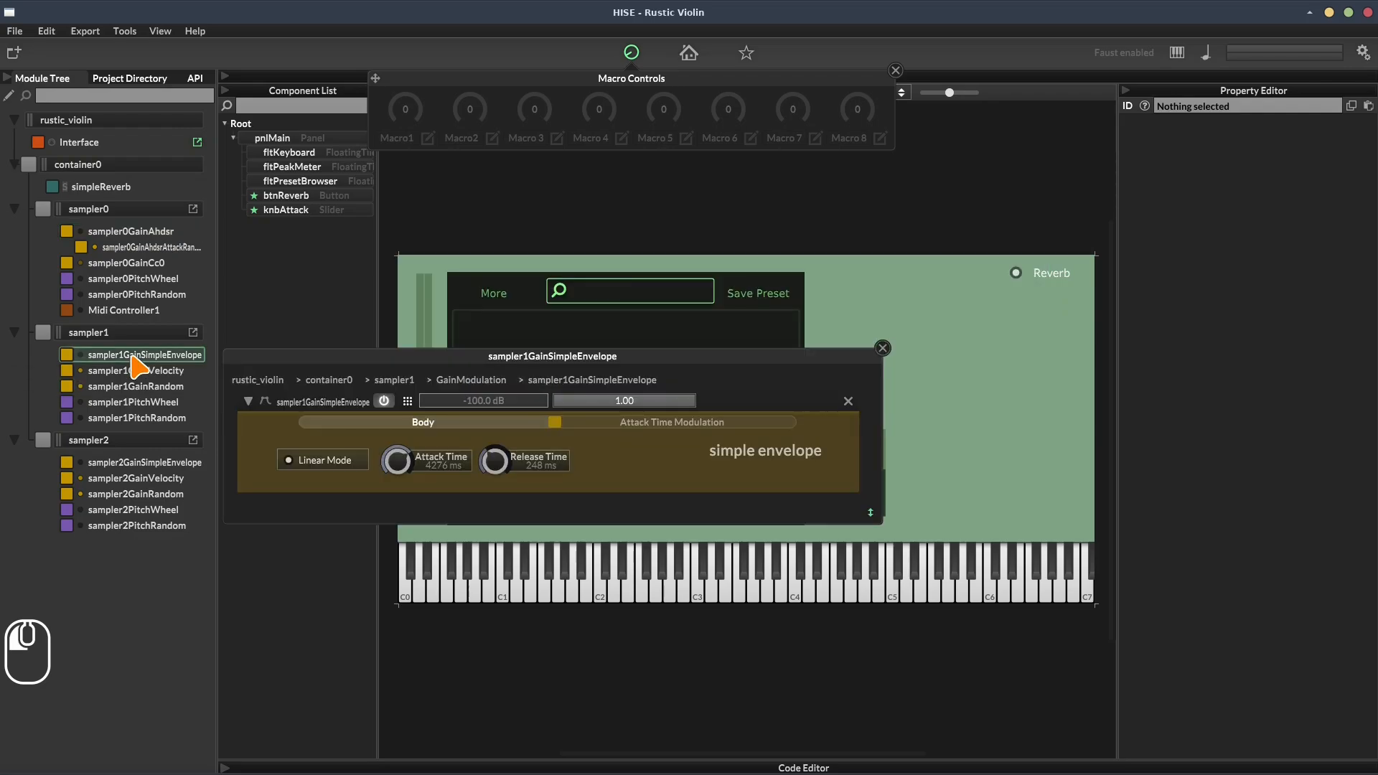
click(130, 233)
drag(271, 243, 388, 193)
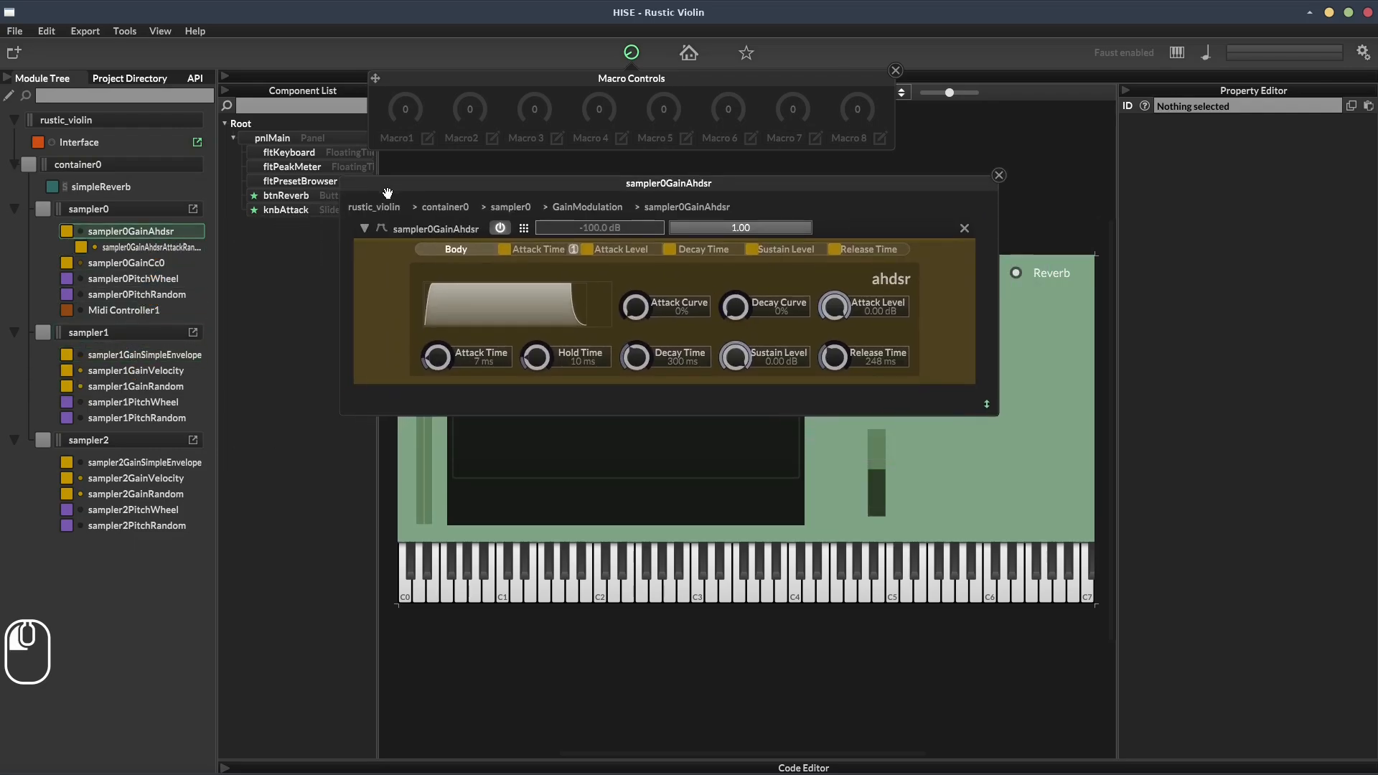
ctrl+click(115, 360)
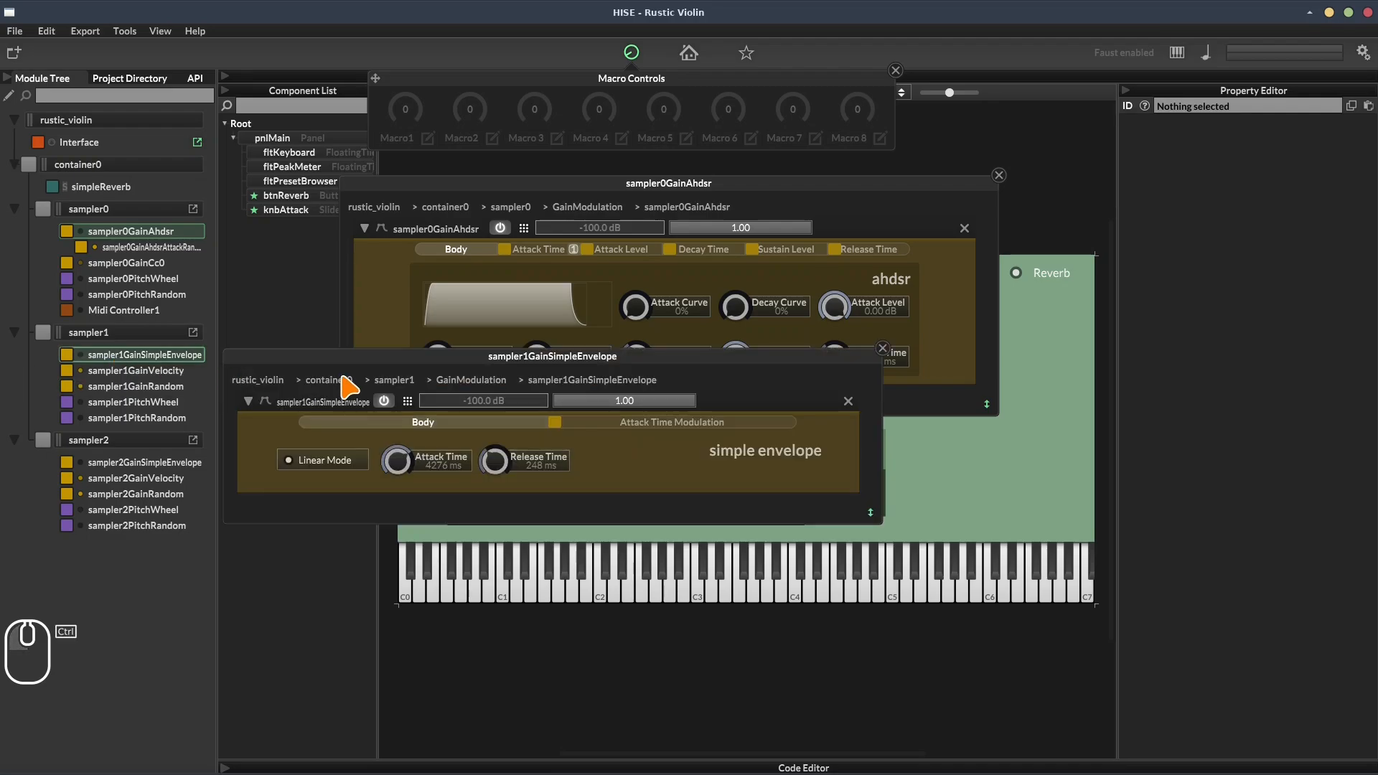
drag(347, 391, 483, 437)
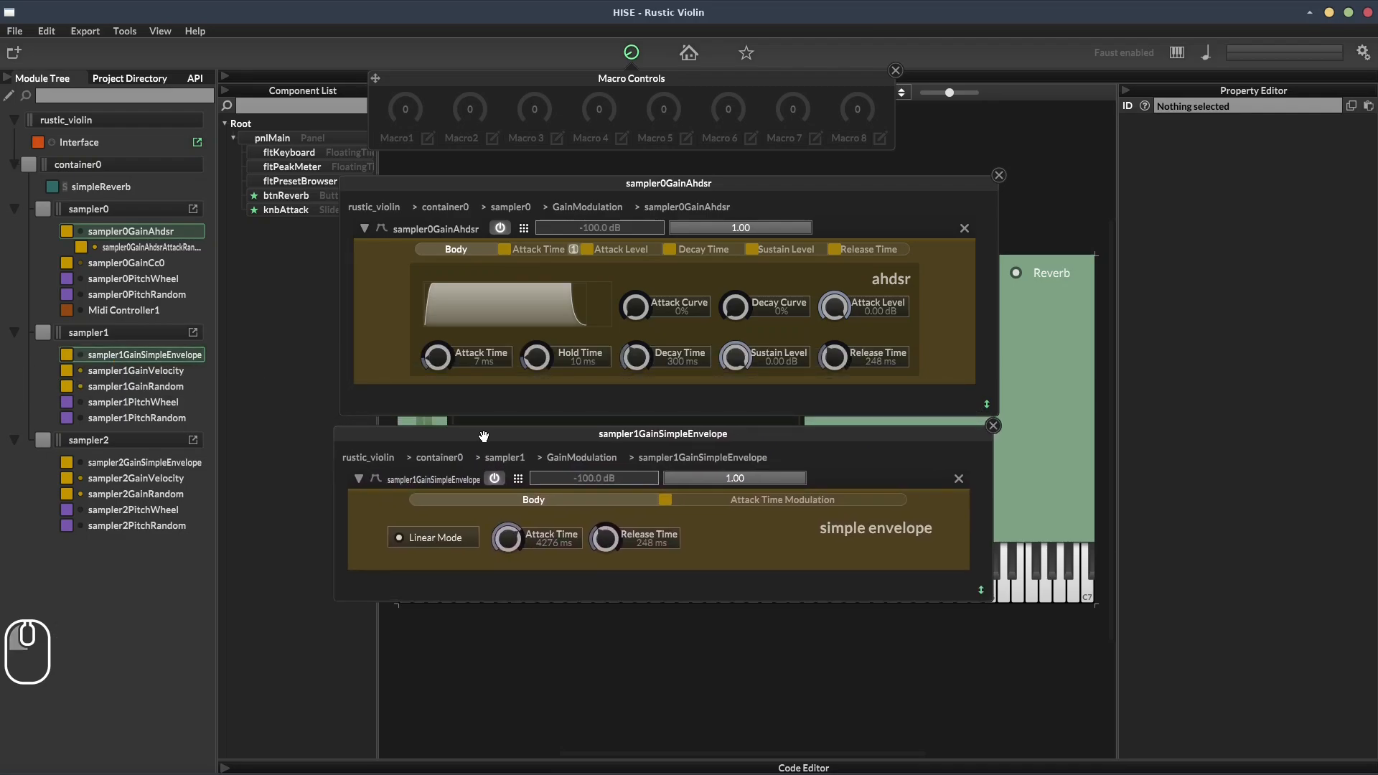
ctrl+click(181, 463)
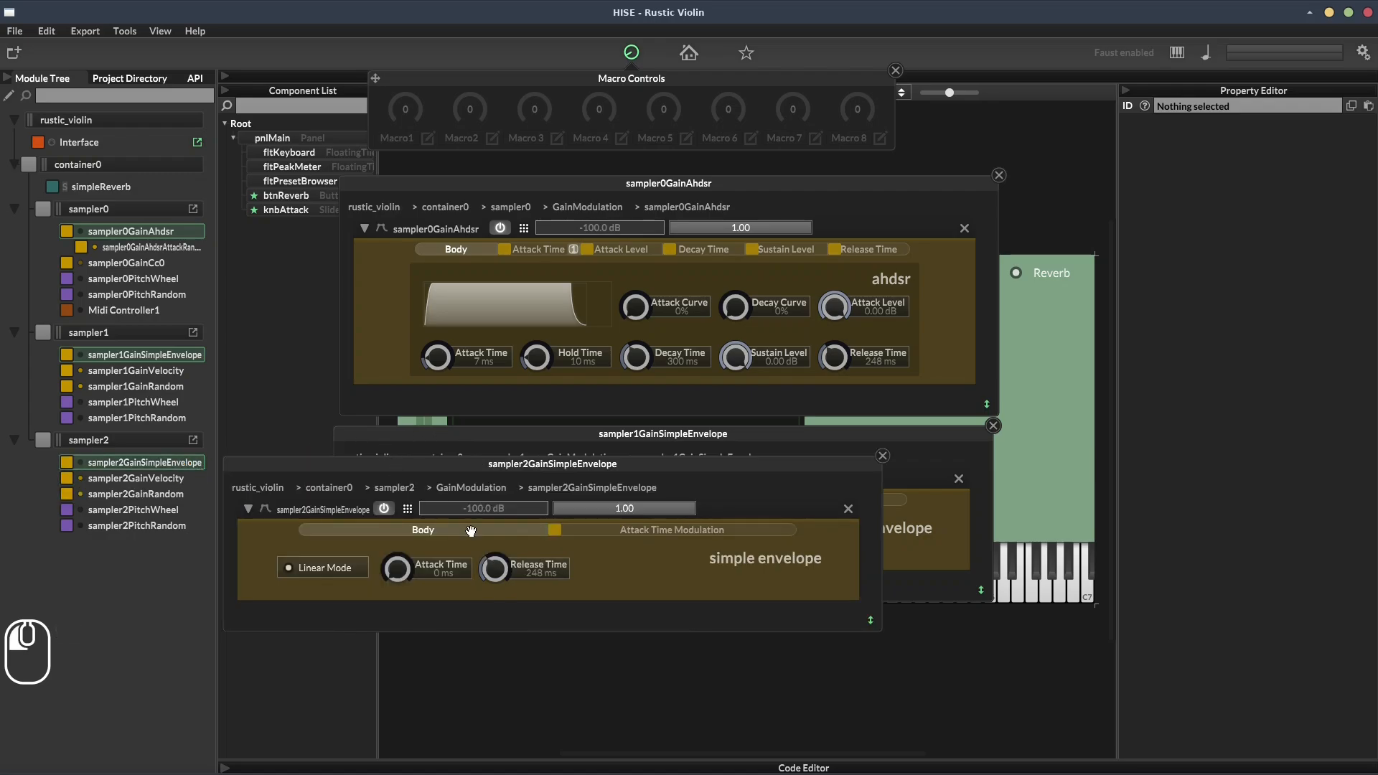
drag(532, 598, 484, 591)
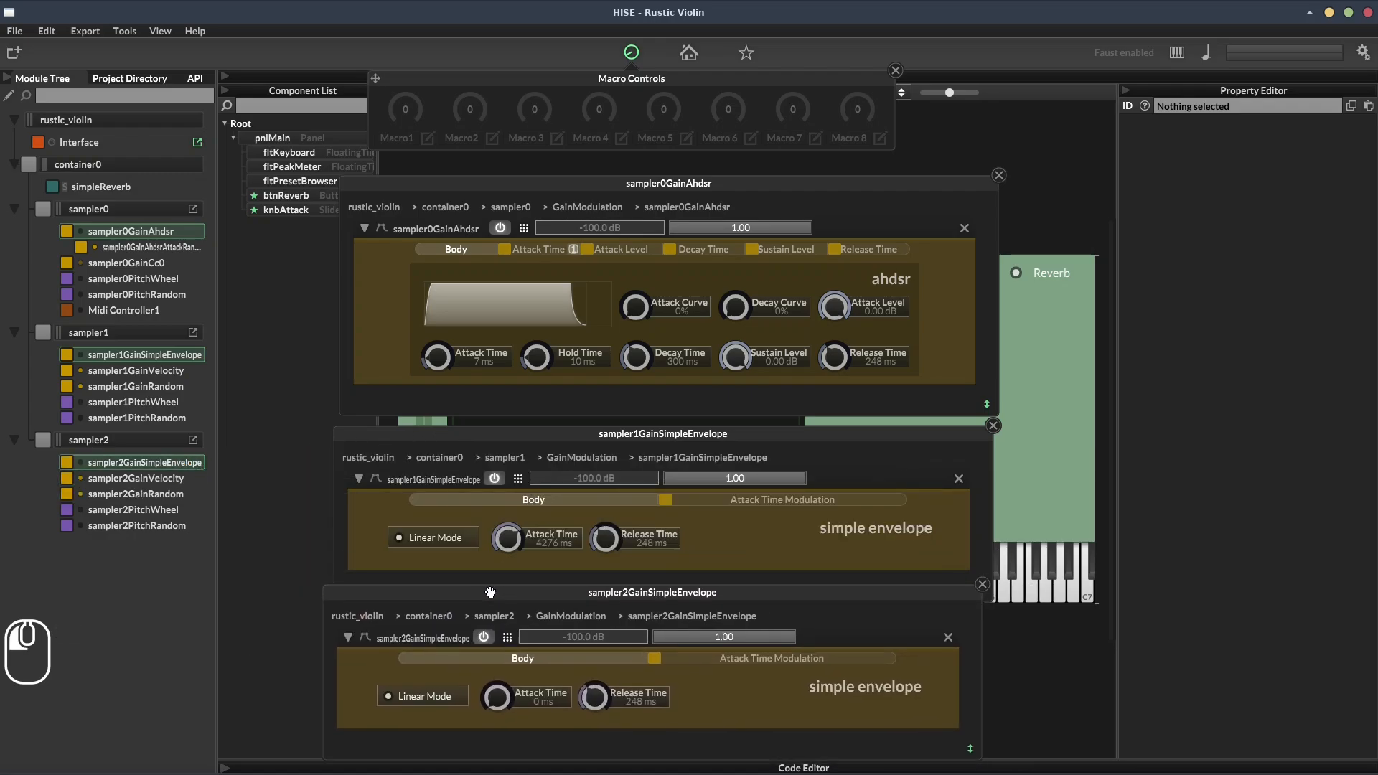
Assign Macro1 to the Attack Time of all three sampler envelopes and end its assignment mode
click(430, 140)
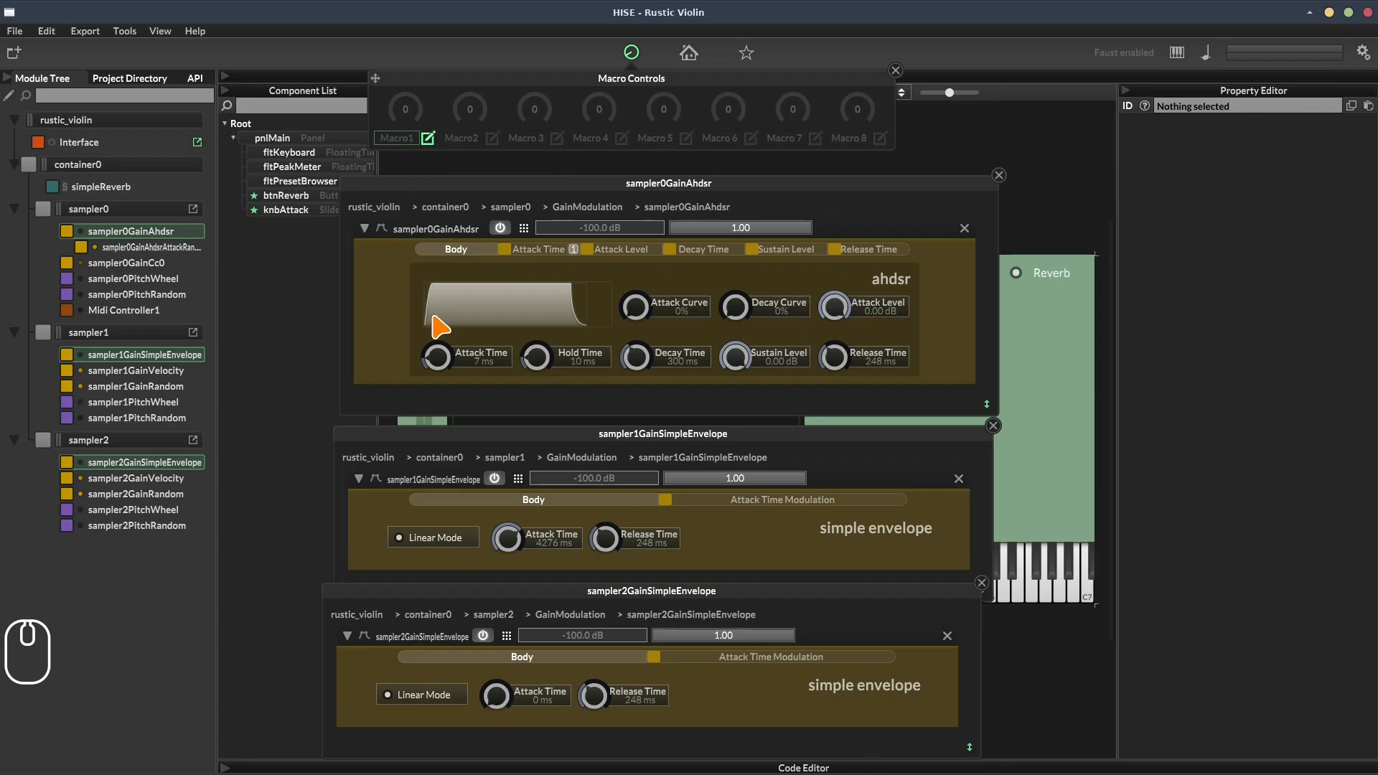
click(437, 358)
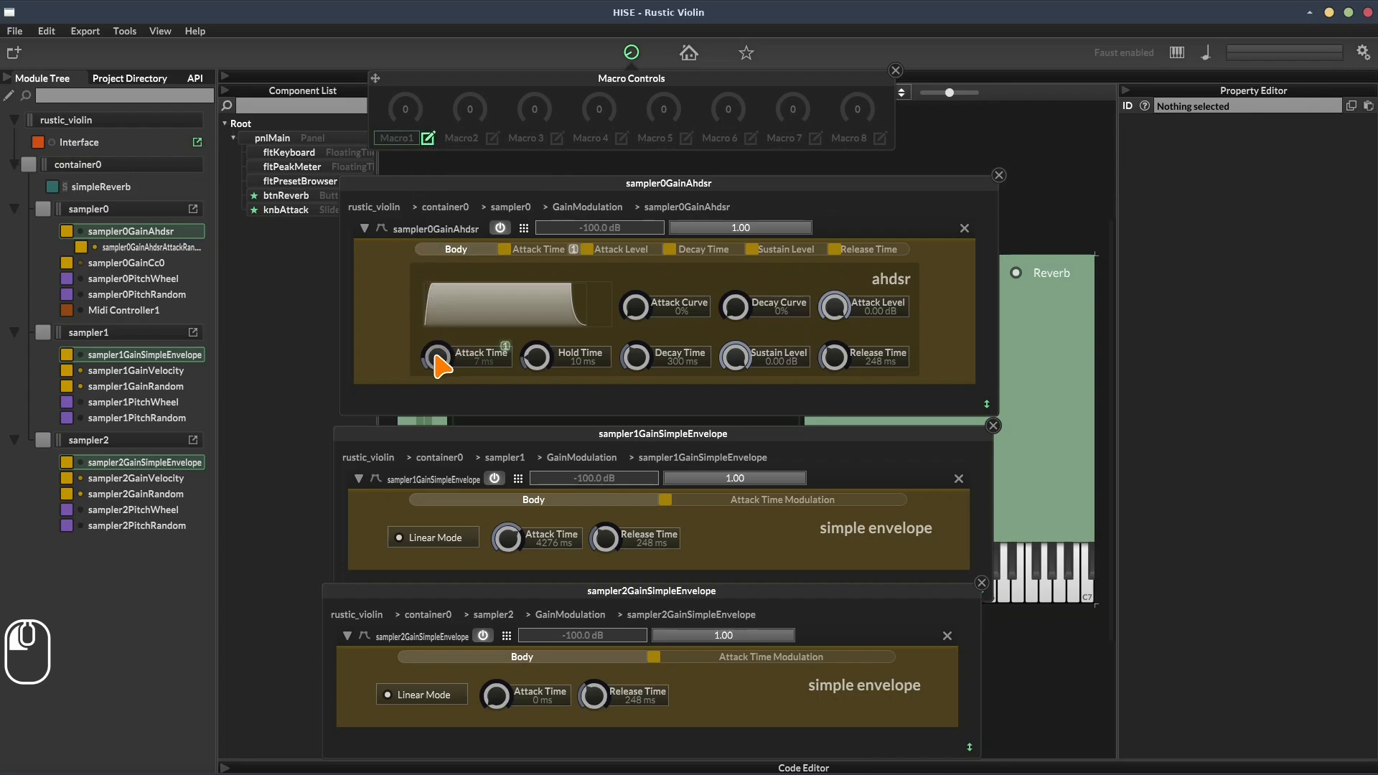
click(507, 540)
click(498, 695)
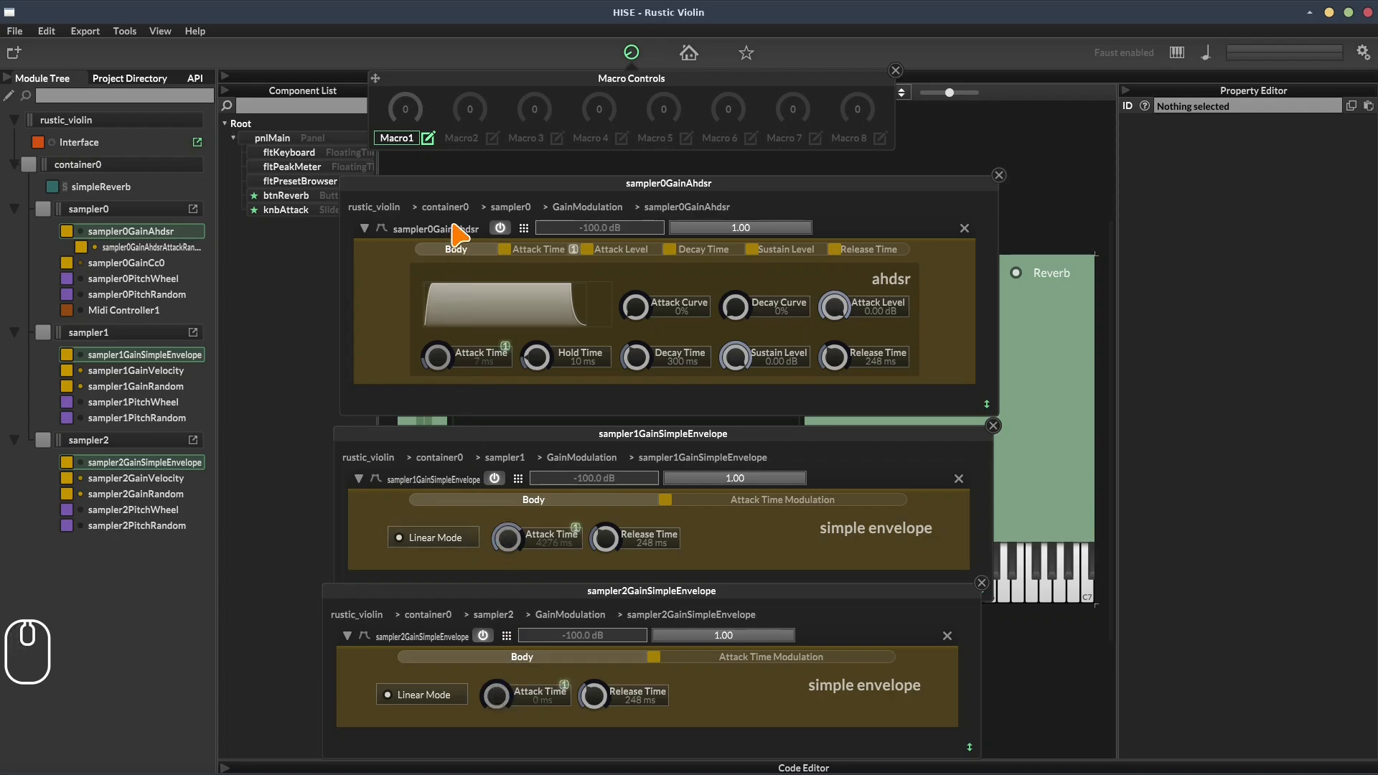
click(427, 139)
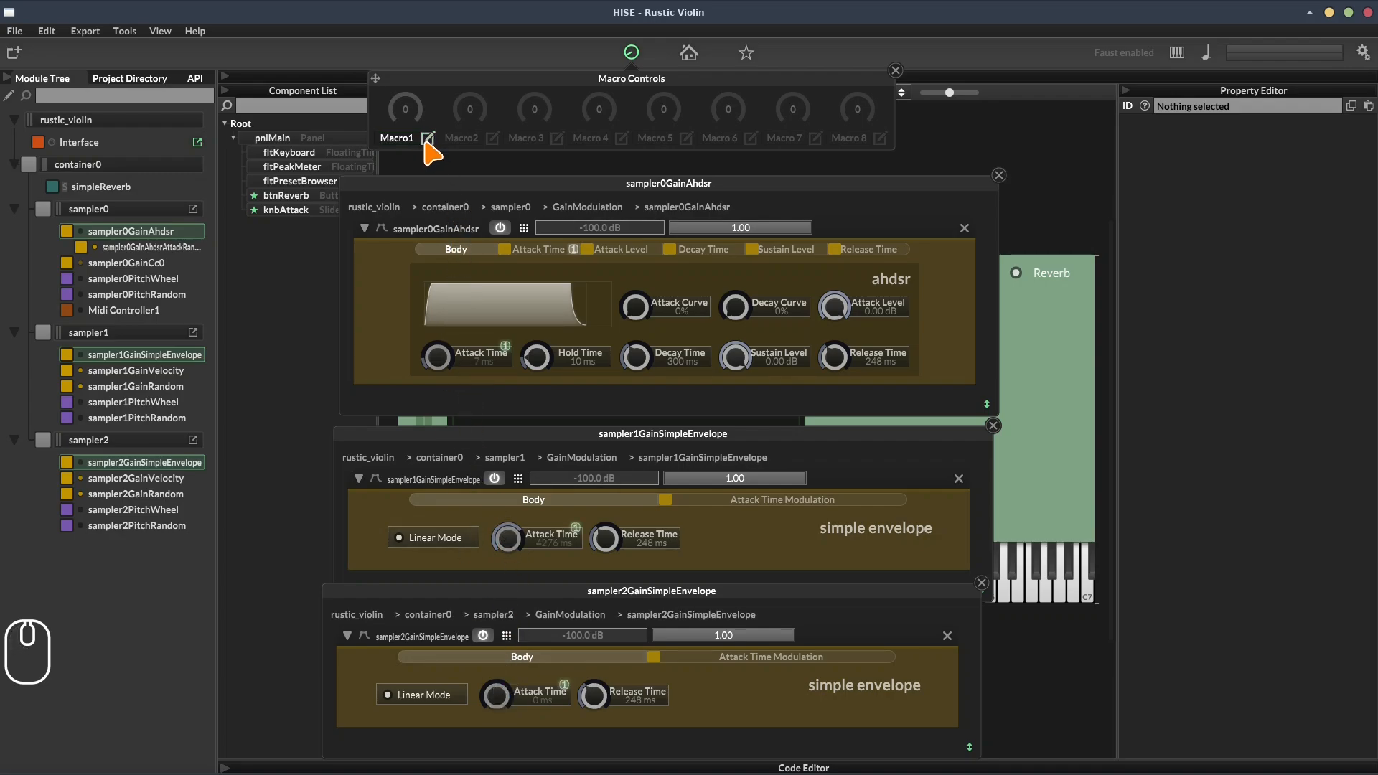
Turn Macro1 up to 127 to test the linked attack times and rename the macro Attack
mouse_move(400, 111)
mouse_down()
mouse_move(406, 29)
mouse_move(433, 36)
mouse_move(403, 230)
mouse_move(402, 136)
mouse_move(397, 242)
mouse_move(414, 58)
mouse_move(406, 118)
mouse_move(420, 79)
mouse_move(423, 126)
mouse_move(401, 270)
mouse_move(428, 56)
mouse_move(406, 211)
mouse_move(410, 92)
mouse_up()
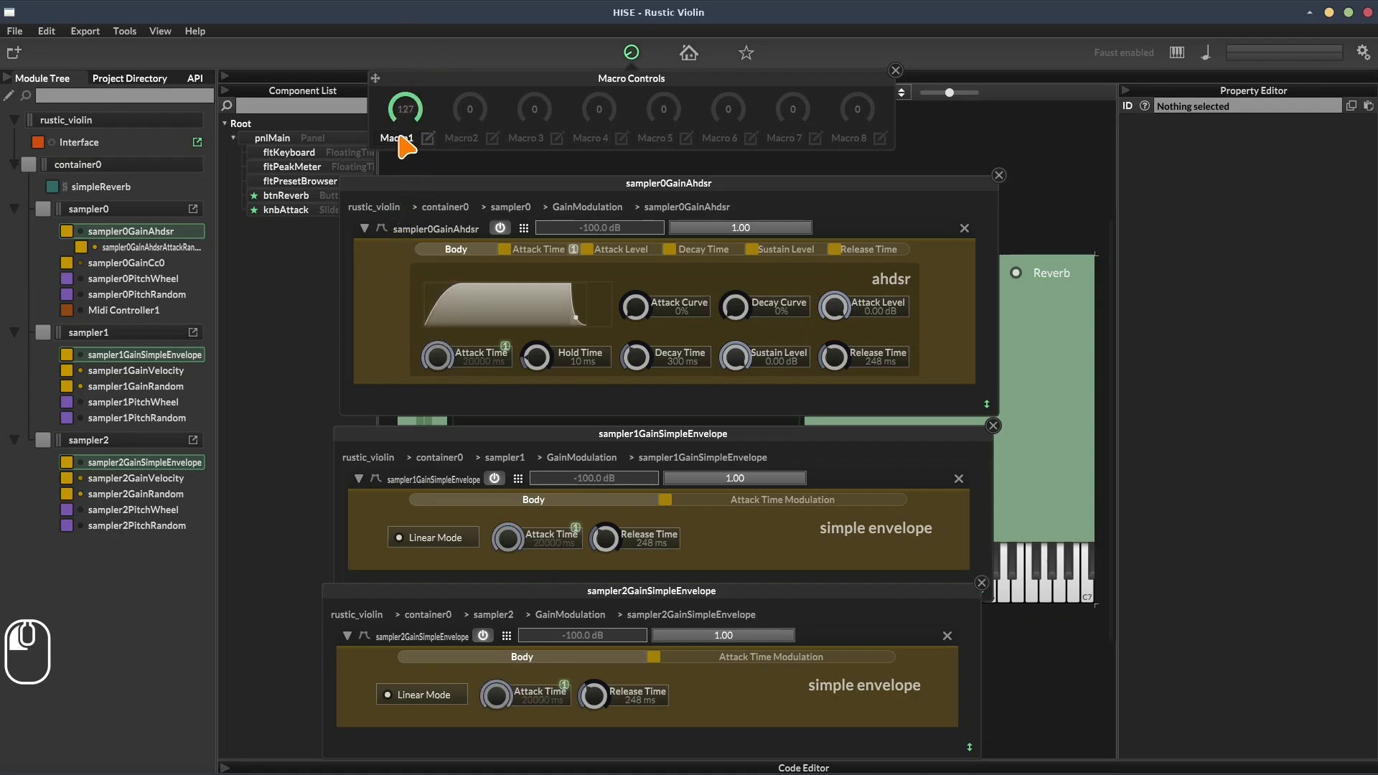
double_click(401, 138)
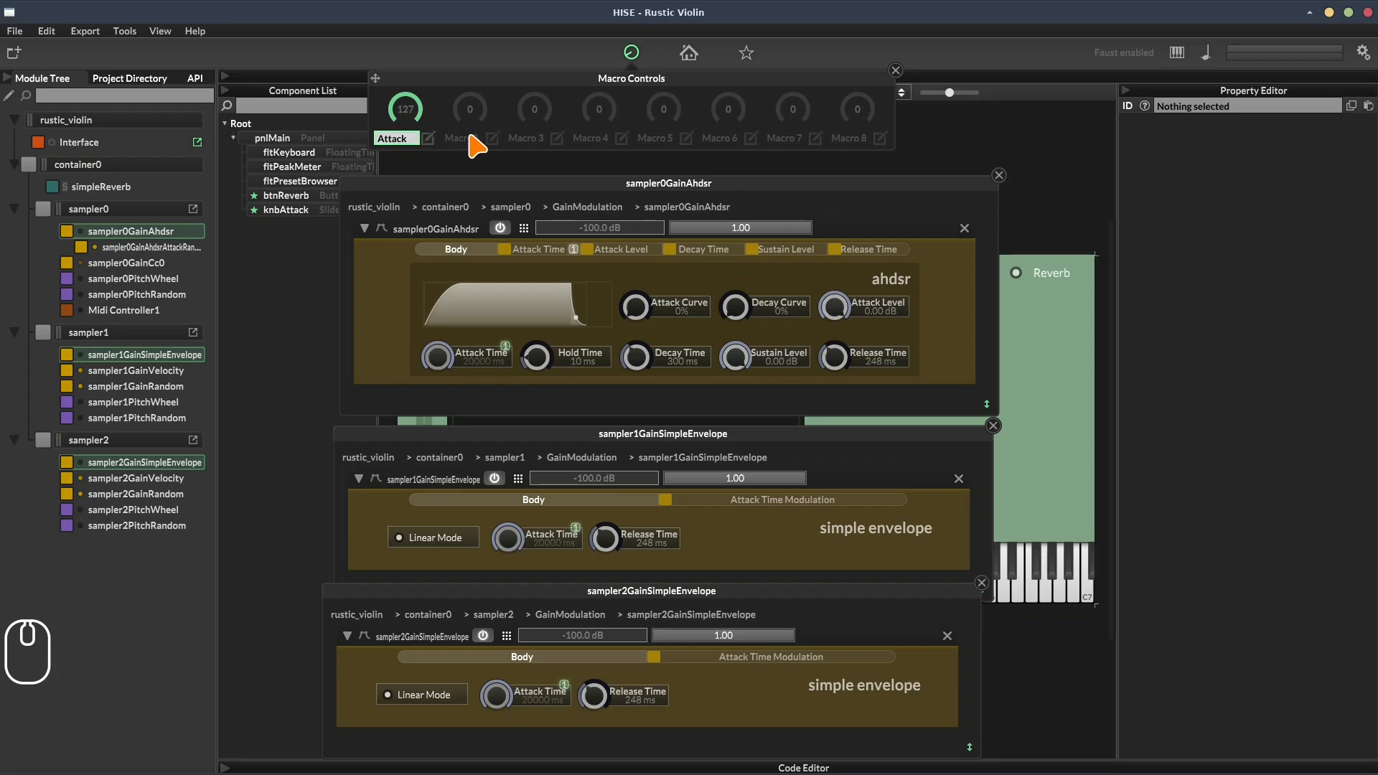
key(Return)
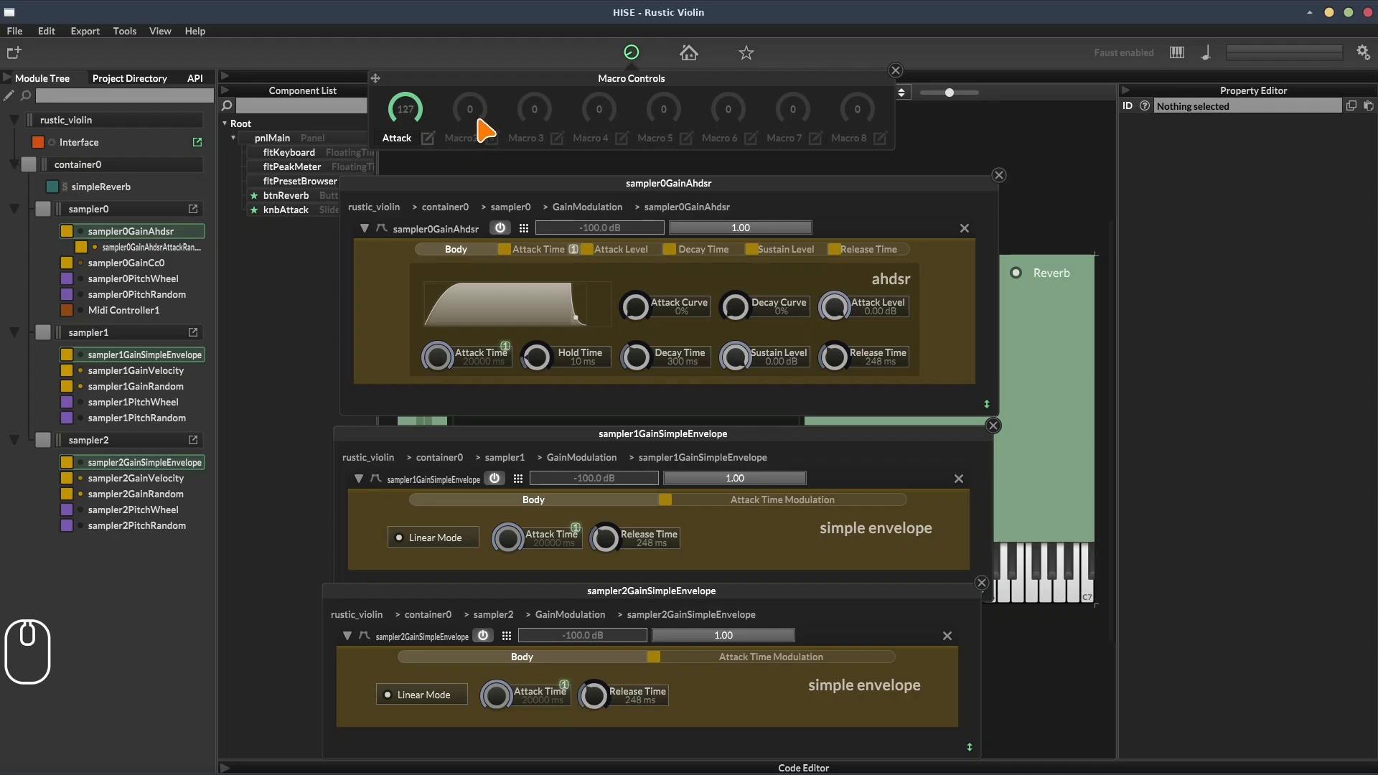
Assign Macro2 to the Release Time of all three sampler envelopes and rename the macro Release
click(492, 139)
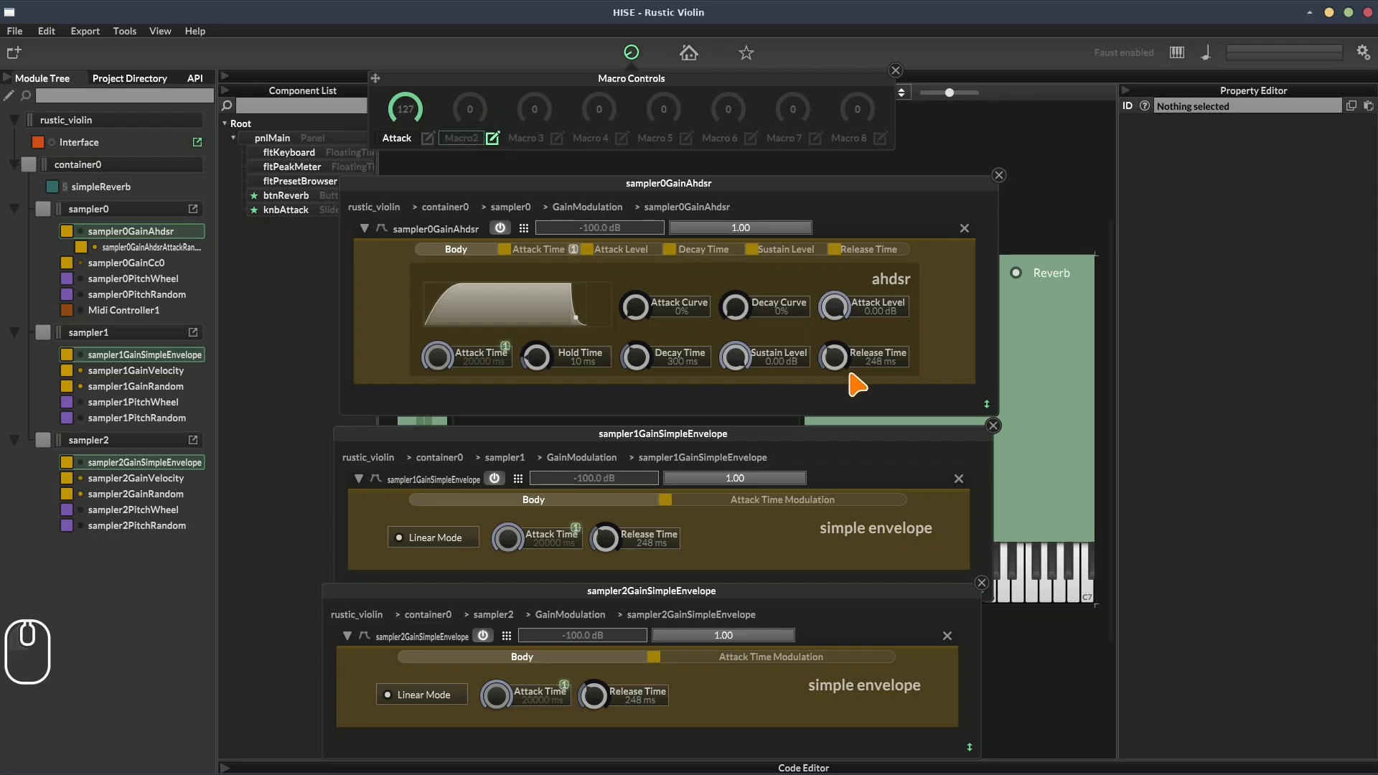
click(835, 357)
click(605, 539)
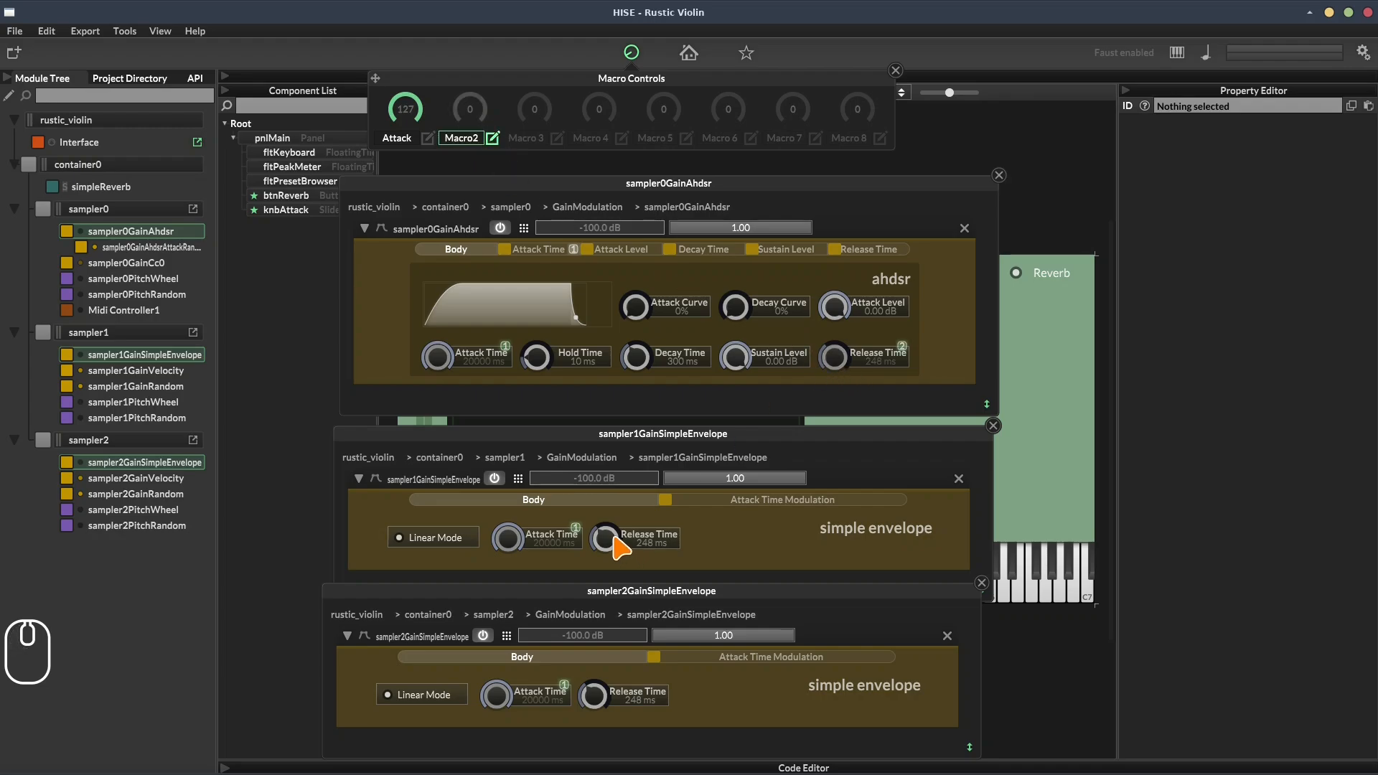
click(593, 696)
double_click(464, 139)
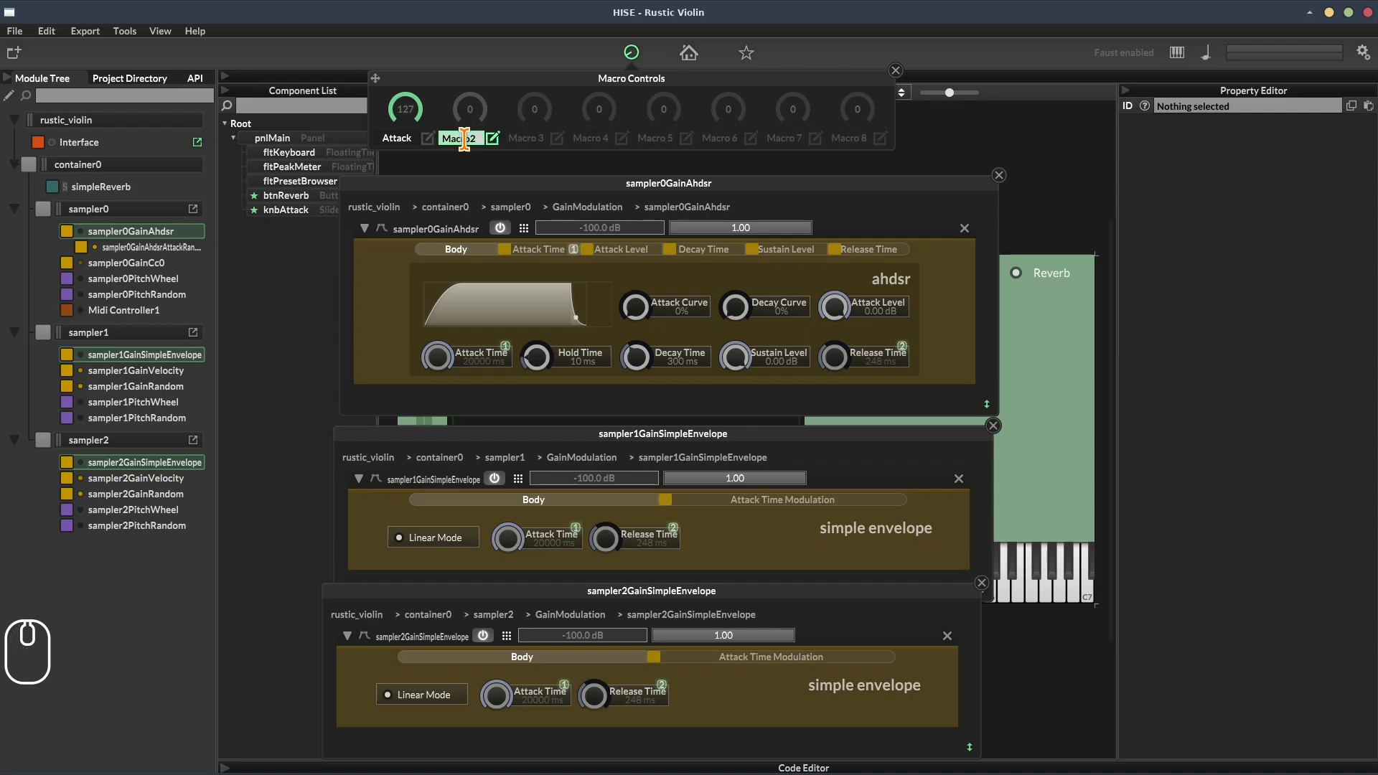
text(Release)
click(492, 139)
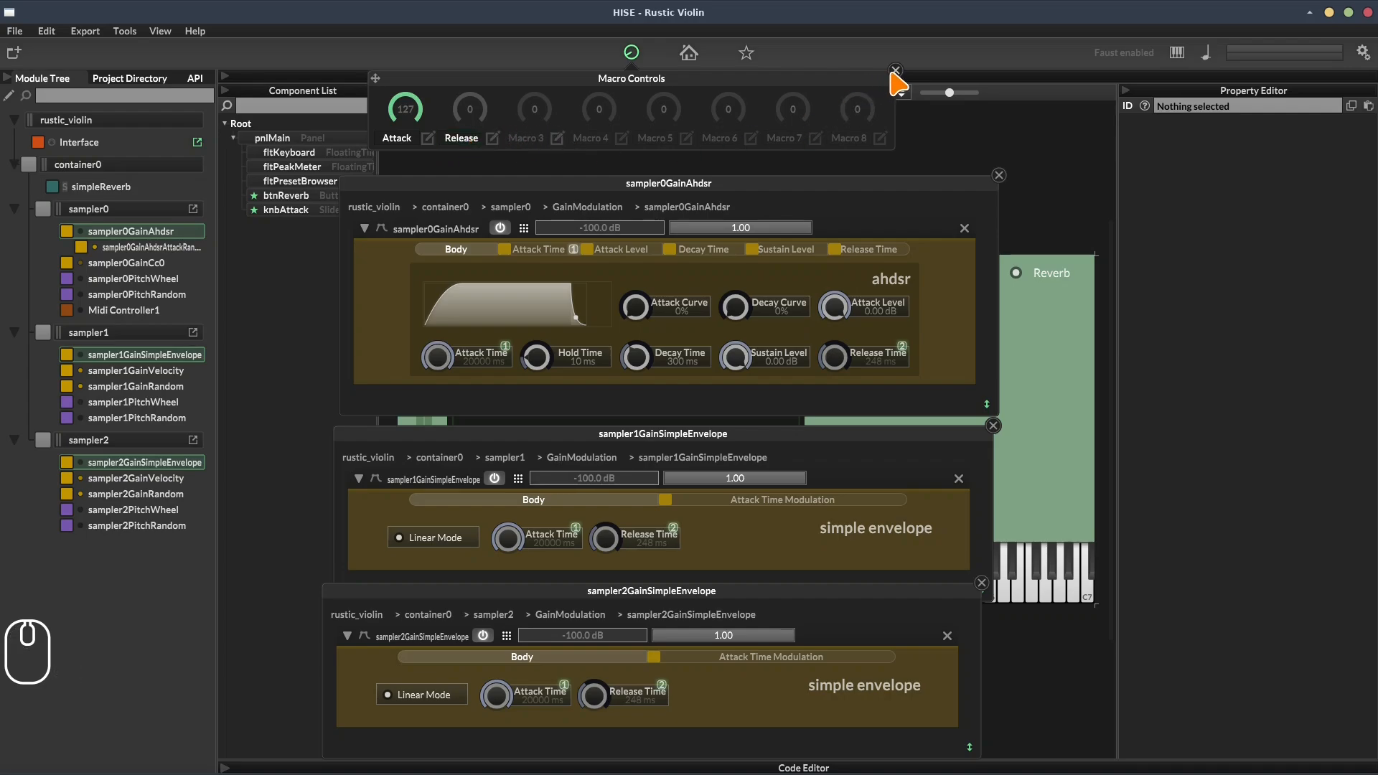
Close the editors of the three sampler envelopes, keeping the macro controls open
click(1000, 175)
click(994, 426)
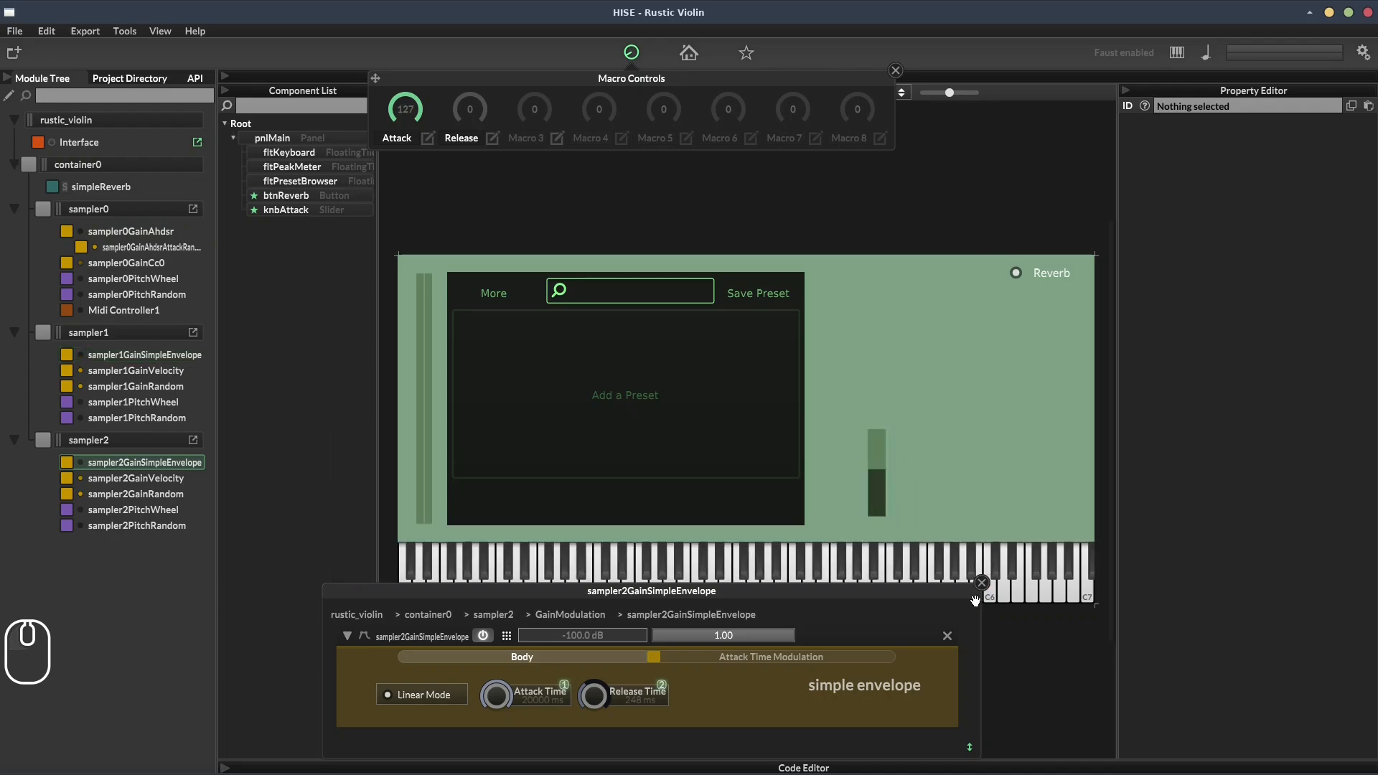
click(982, 582)
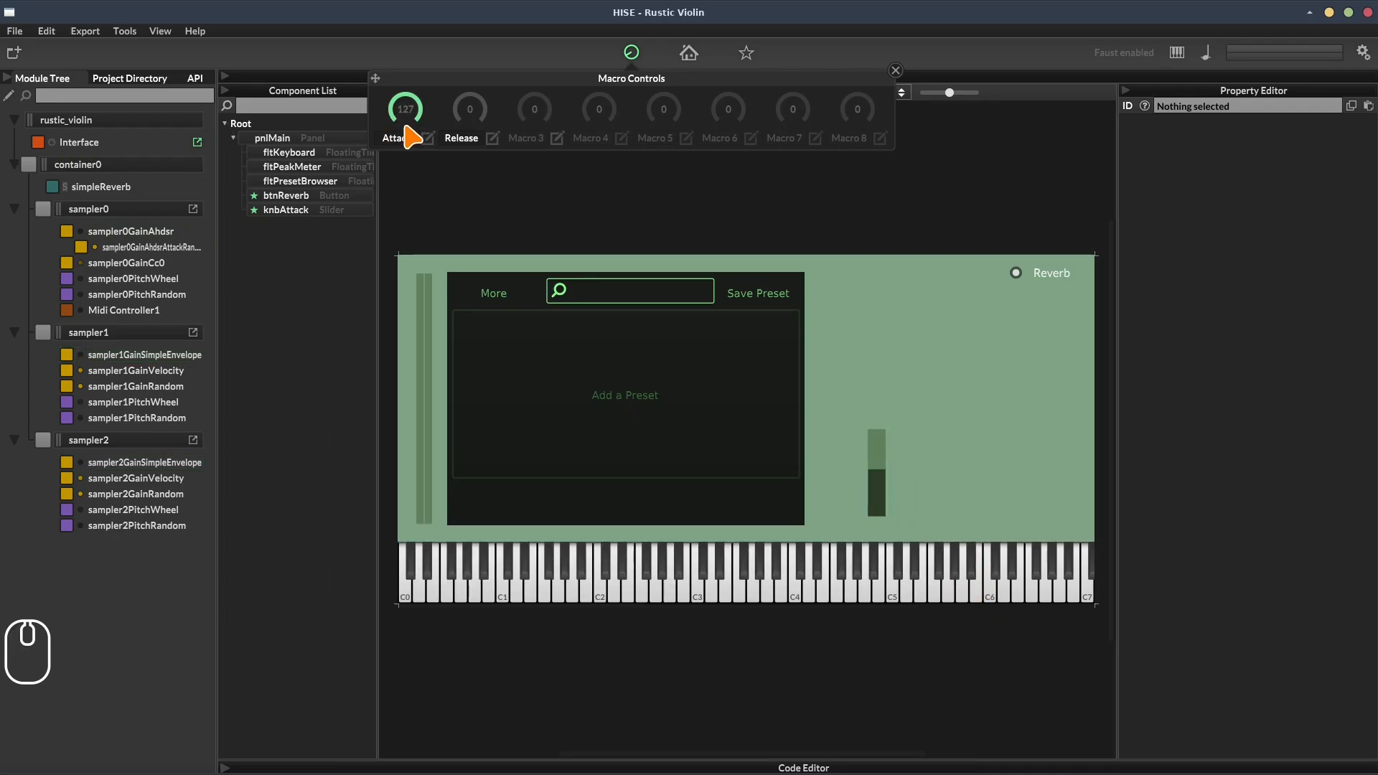
Set the macroControl property of knbAttack to Macro 1 and recompile the interface script
click(302, 210)
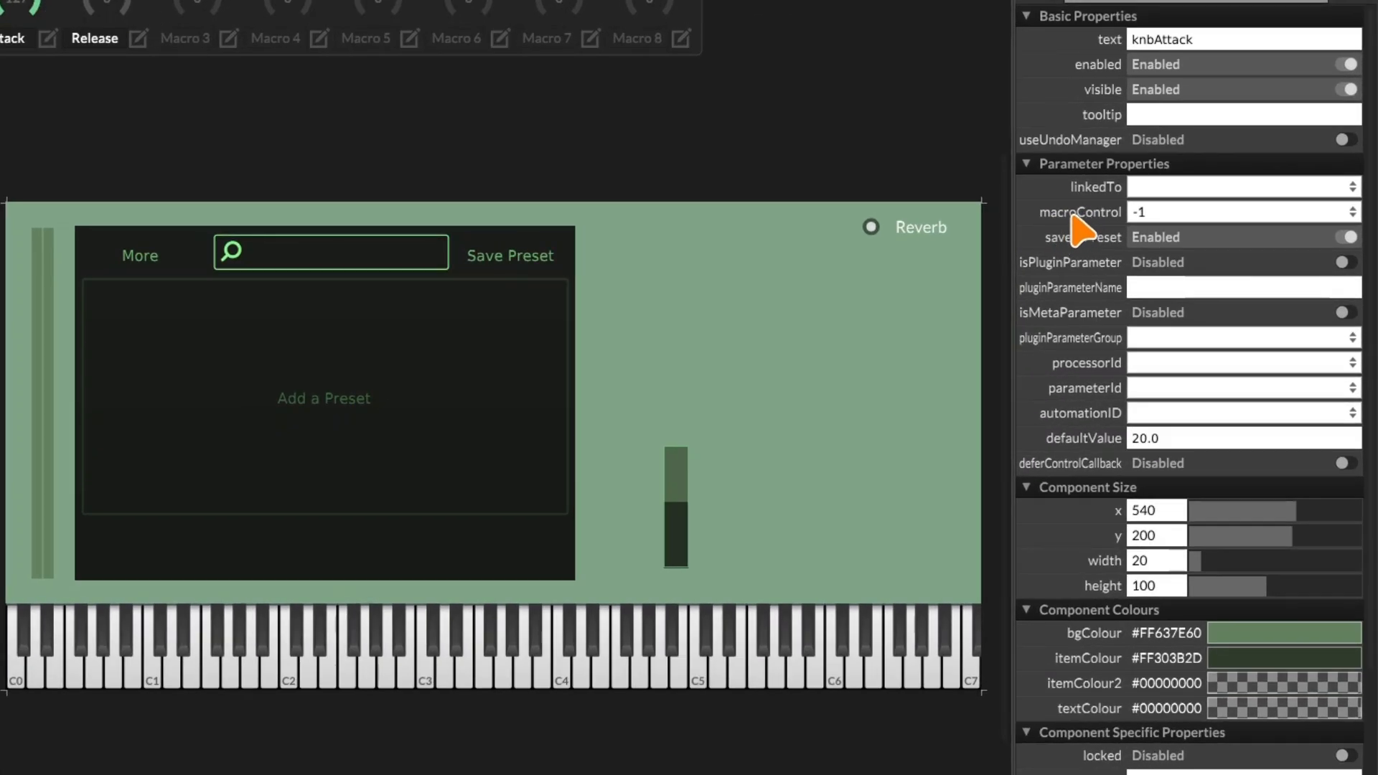
click(1157, 215)
click(1170, 259)
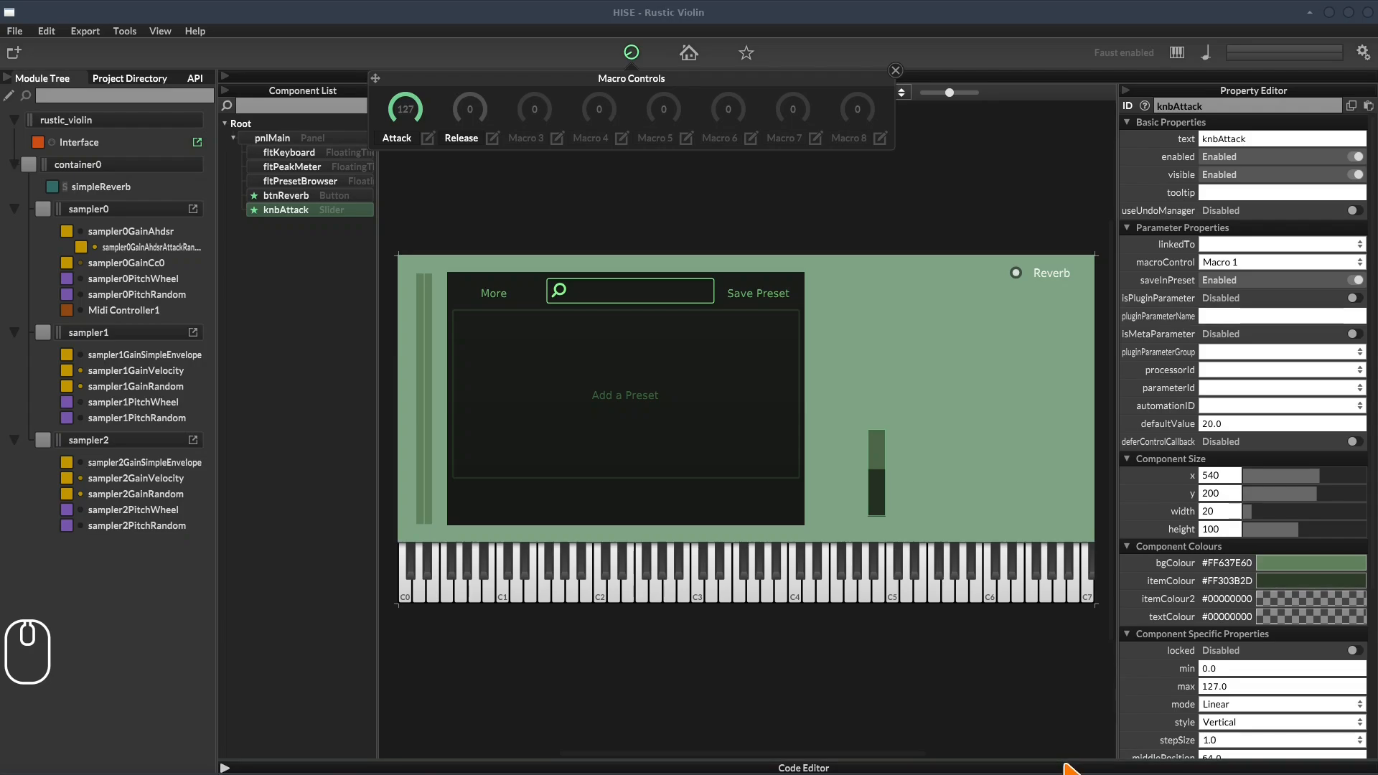
click(1066, 766)
click(1332, 657)
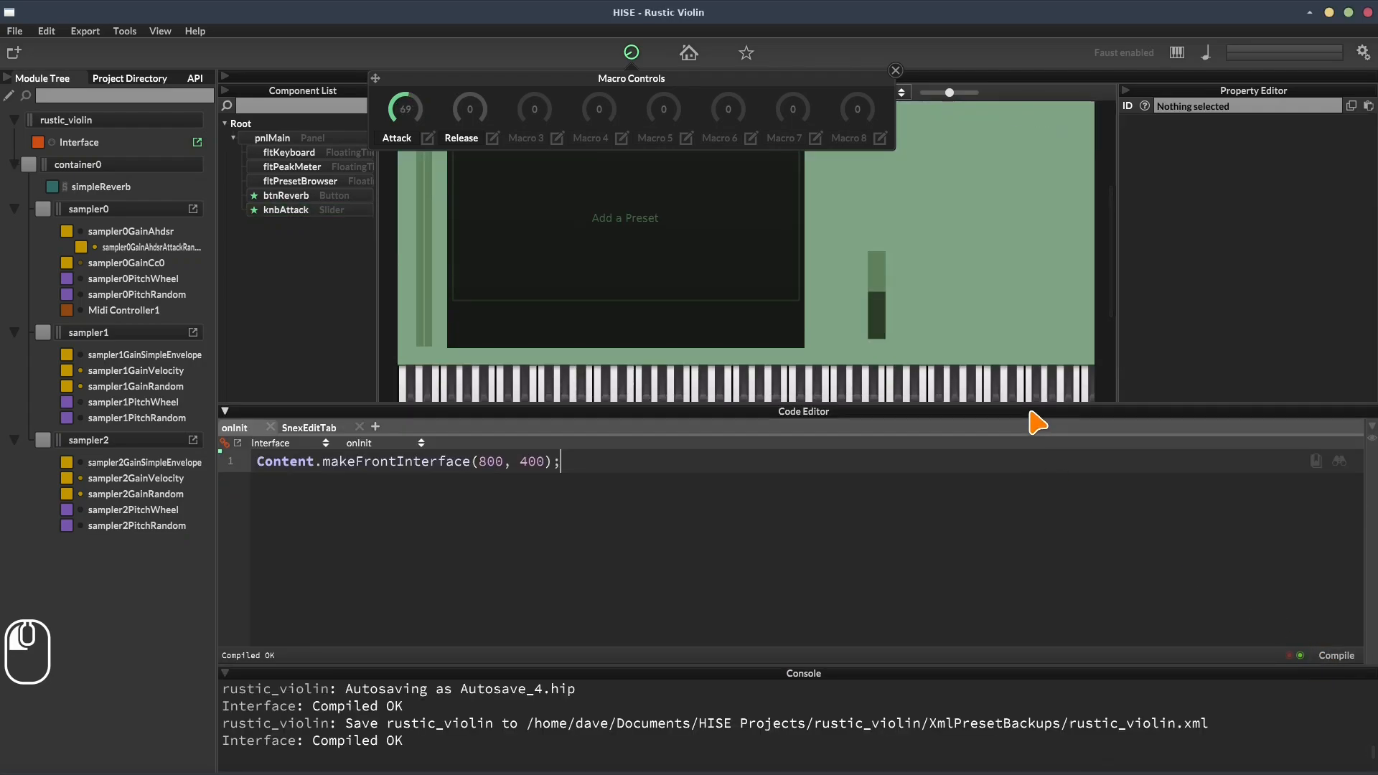
click(1032, 413)
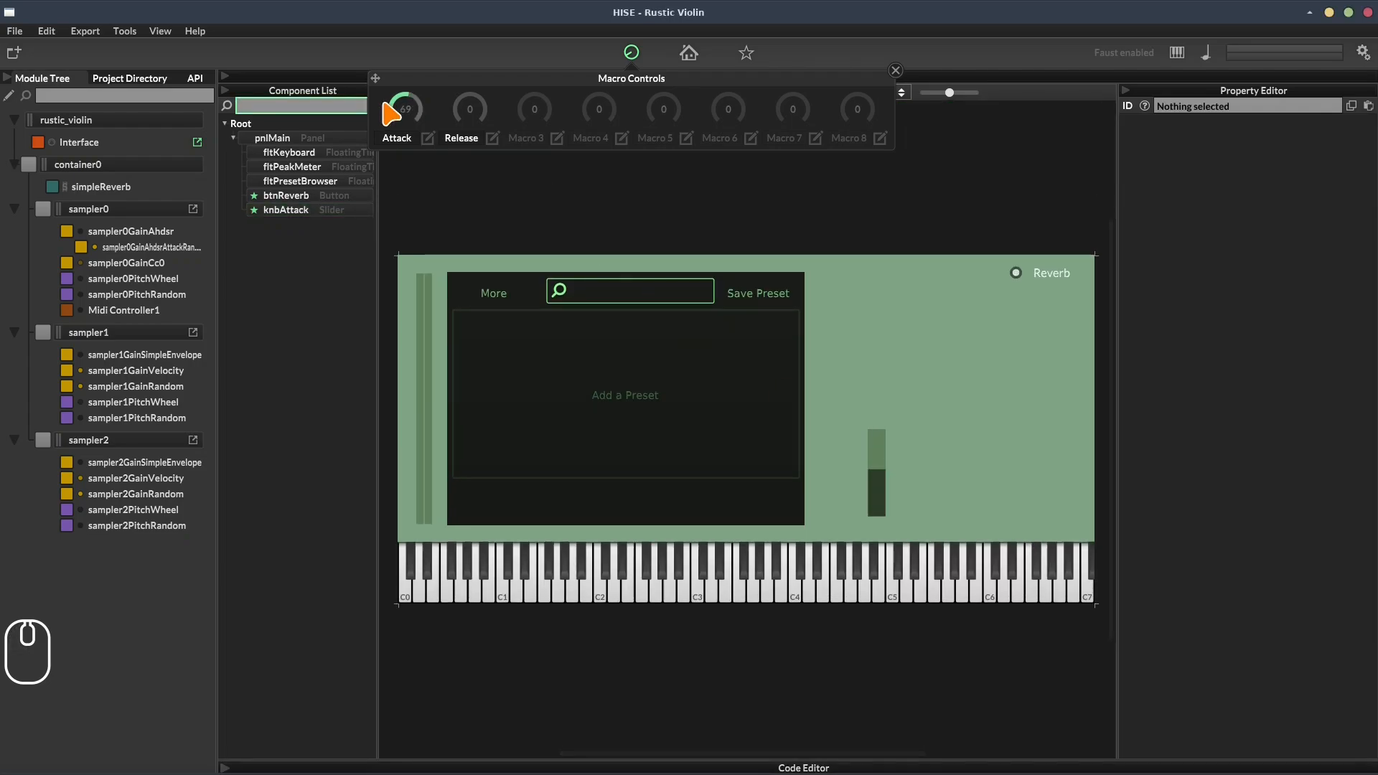
Test the knbAttack slider against the Attack macro and the sampler1GainSimpleEnvelope attack time, and close the envelope editor and macro controls
mouse_move(877, 464)
mouse_down()
mouse_move(878, 526)
mouse_move(886, 412)
mouse_move(880, 493)
mouse_move(890, 454)
mouse_up()
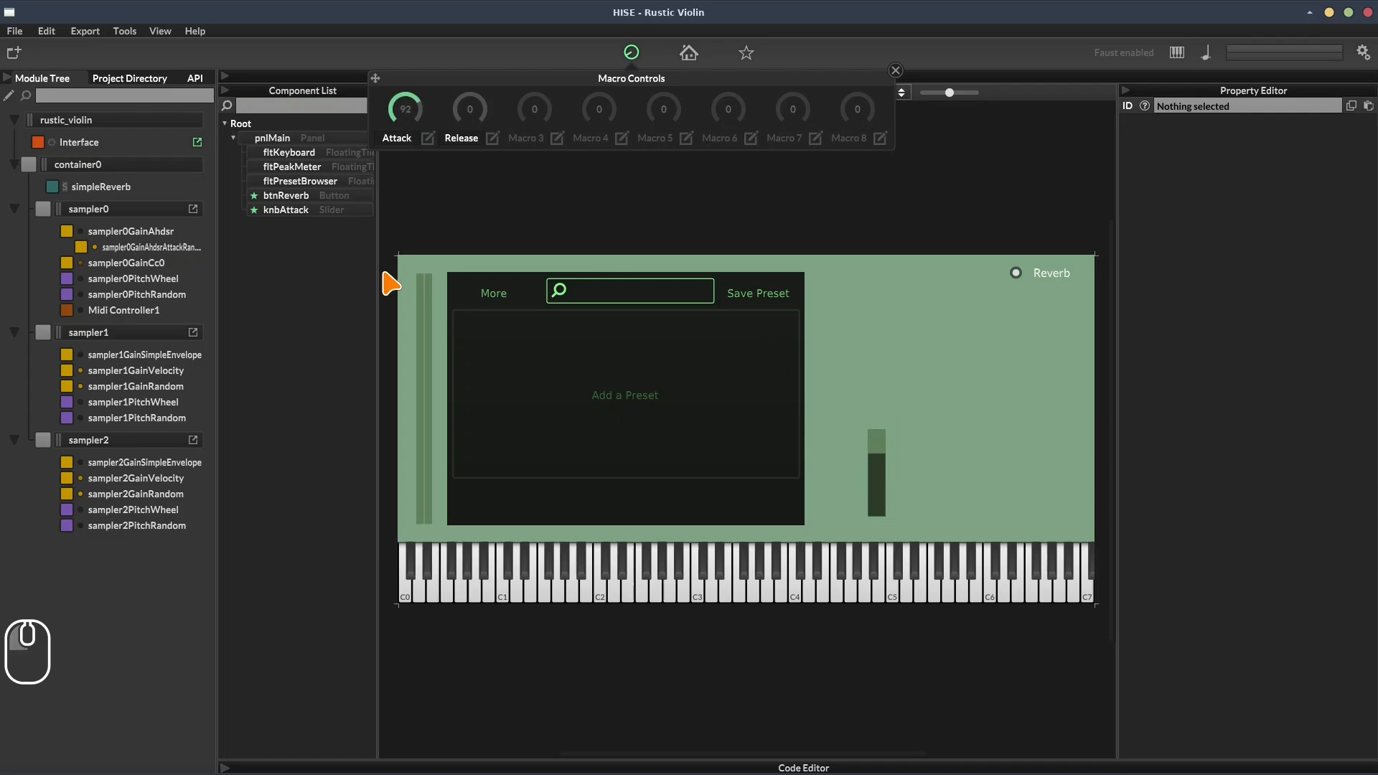
click(143, 355)
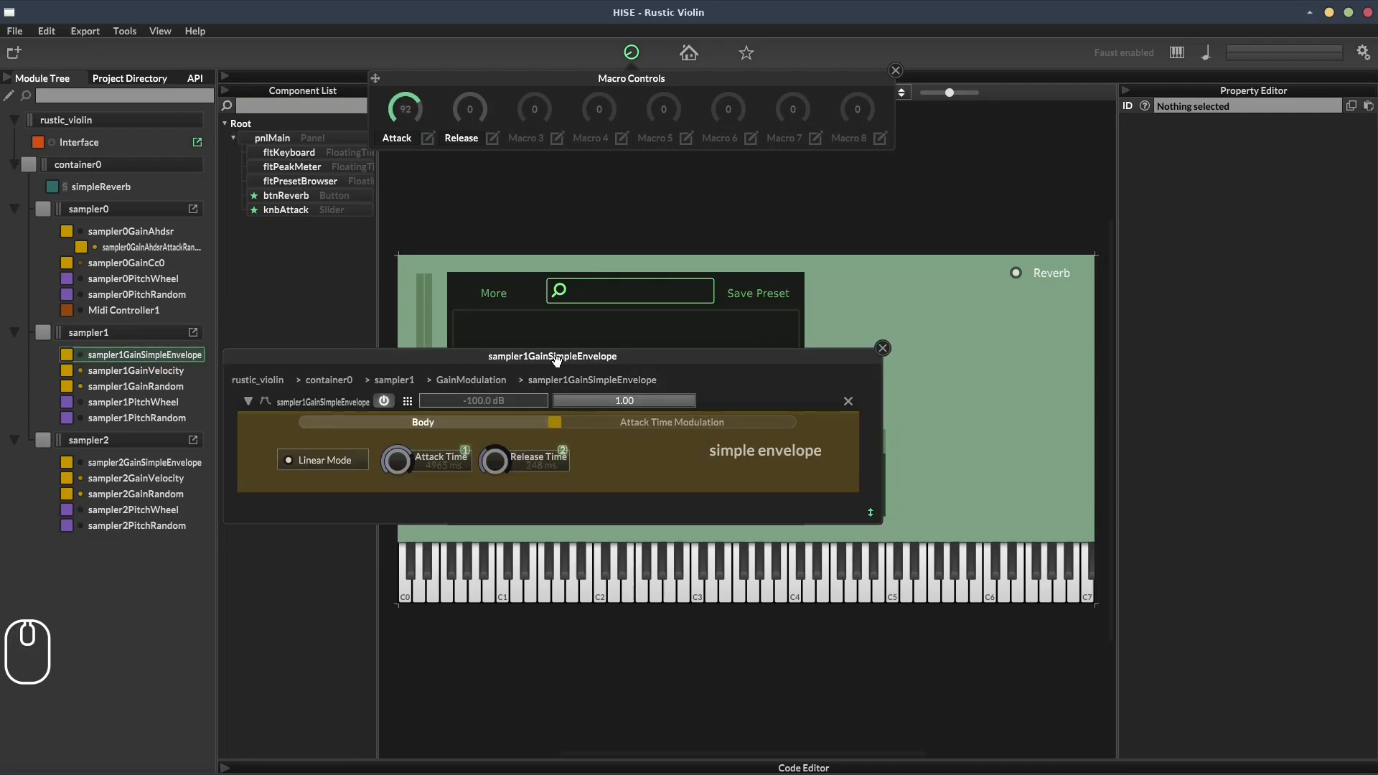
drag(557, 359, 540, 197)
mouse_move(875, 458)
mouse_down()
mouse_move(884, 535)
mouse_move(881, 421)
mouse_move(877, 492)
mouse_move(886, 480)
mouse_up()
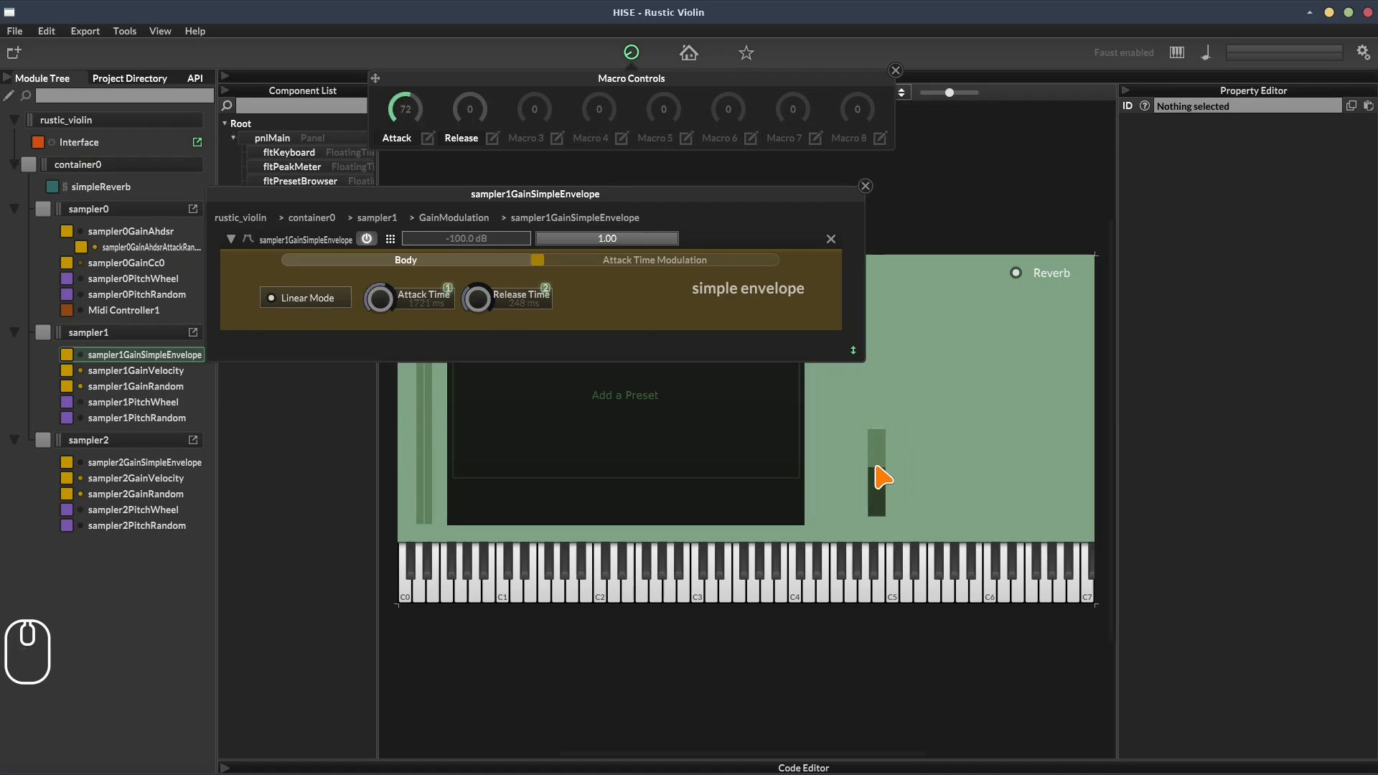
click(865, 186)
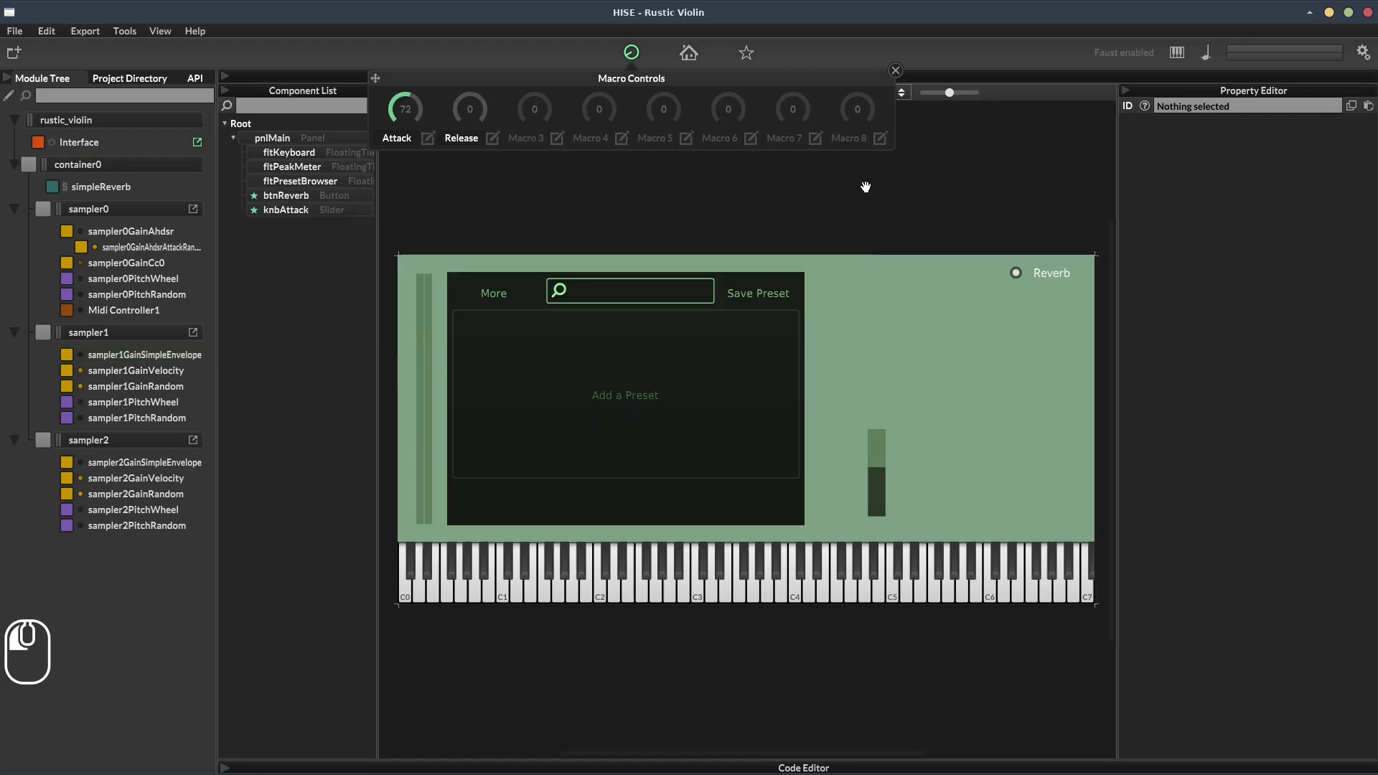
click(895, 71)
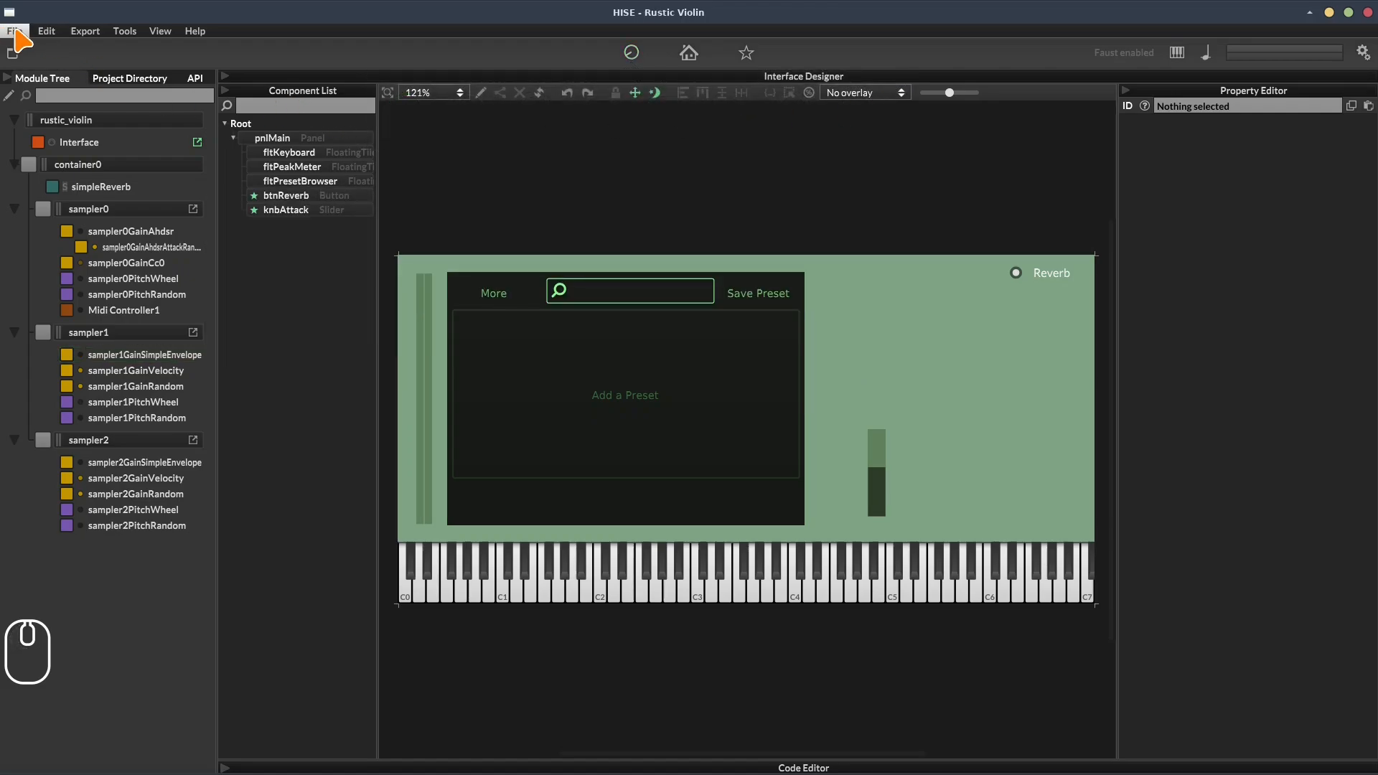
Add Ctrl+D as the shortcut for the Interface Designer's Duplicate selection at cursor action and close the shortcut editor
click(14, 30)
click(48, 385)
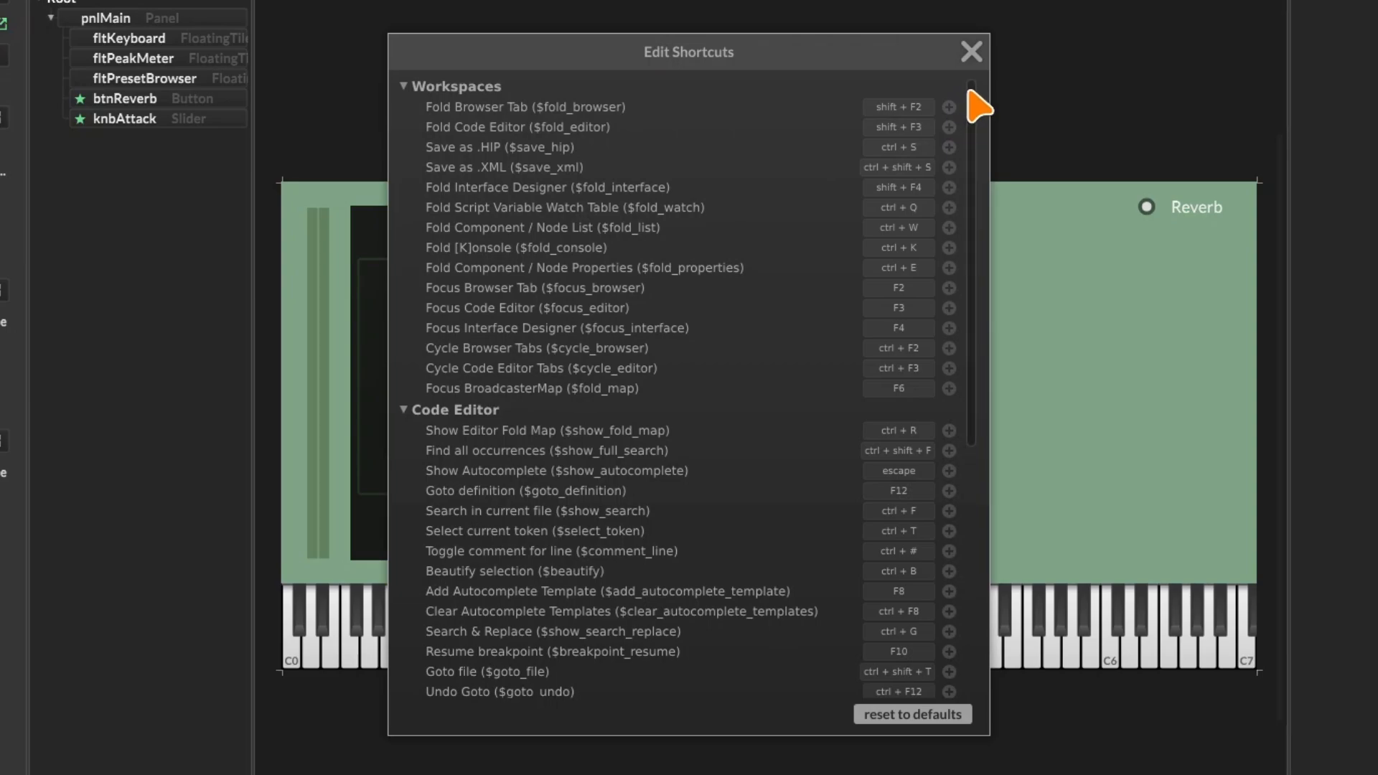
drag(970, 94, 970, 484)
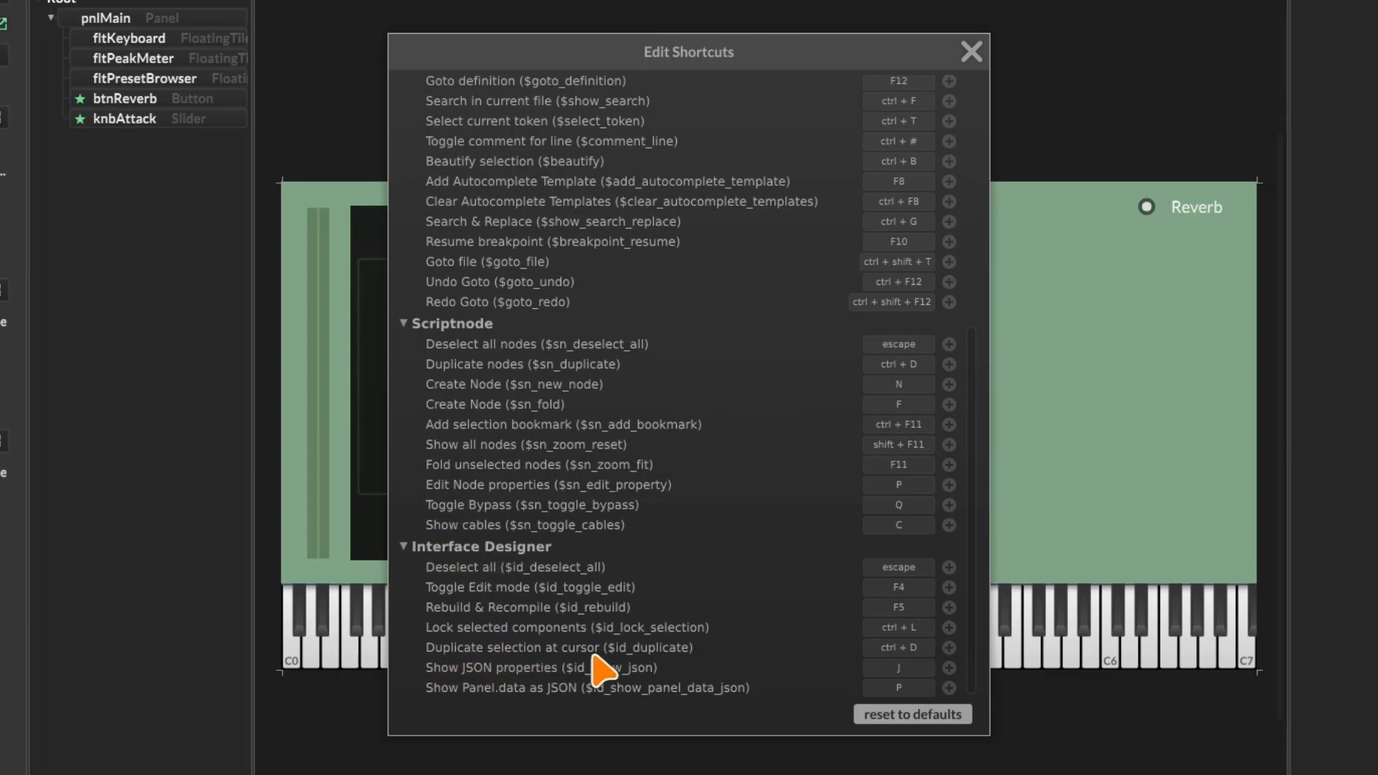
click(951, 650)
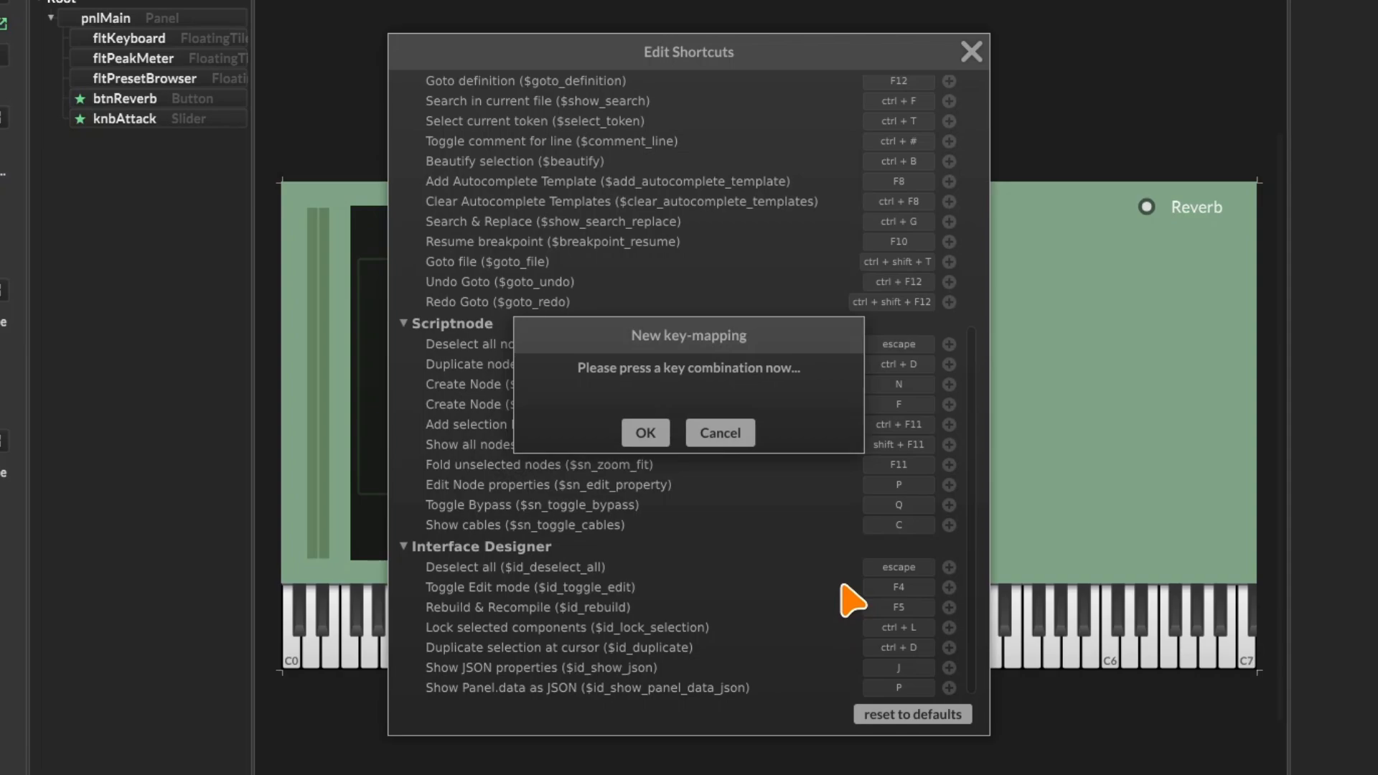
key(ctrl+d)
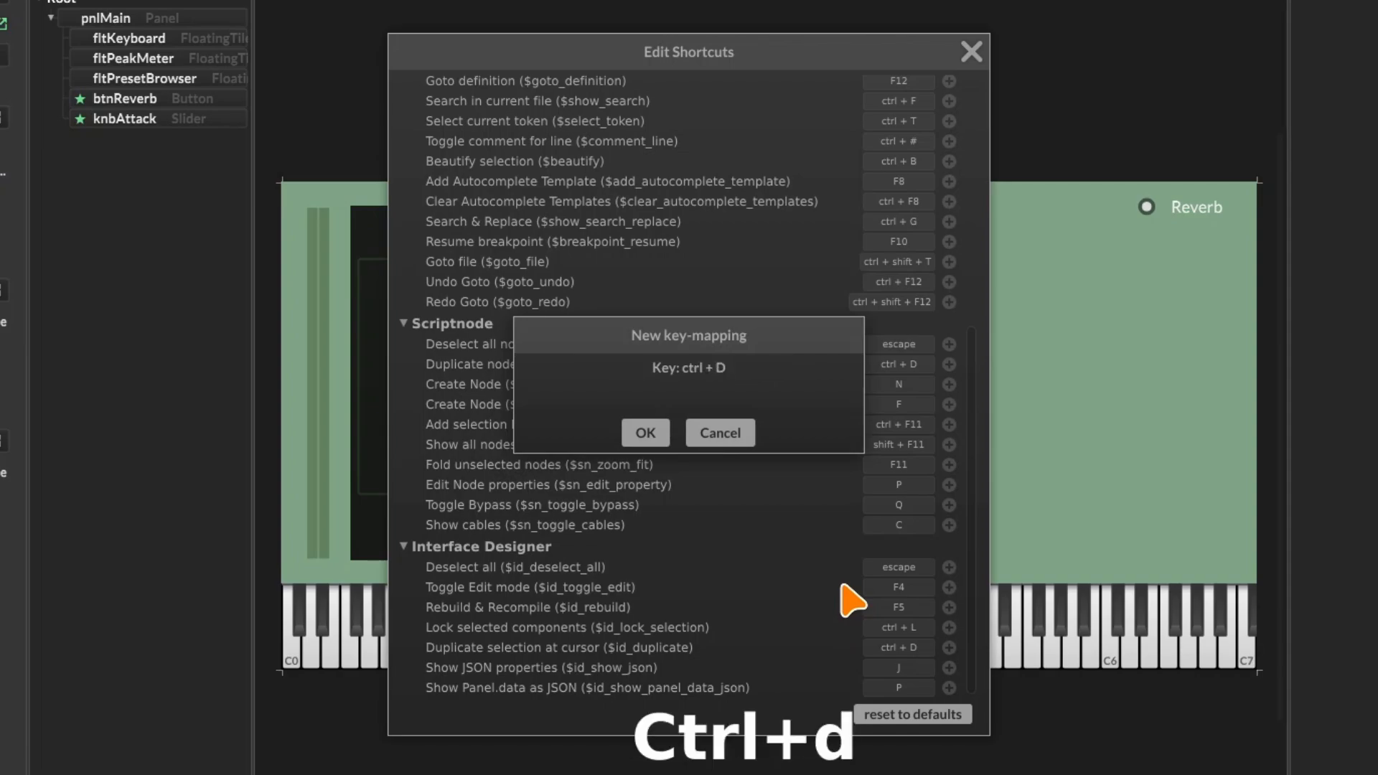
click(646, 434)
click(971, 52)
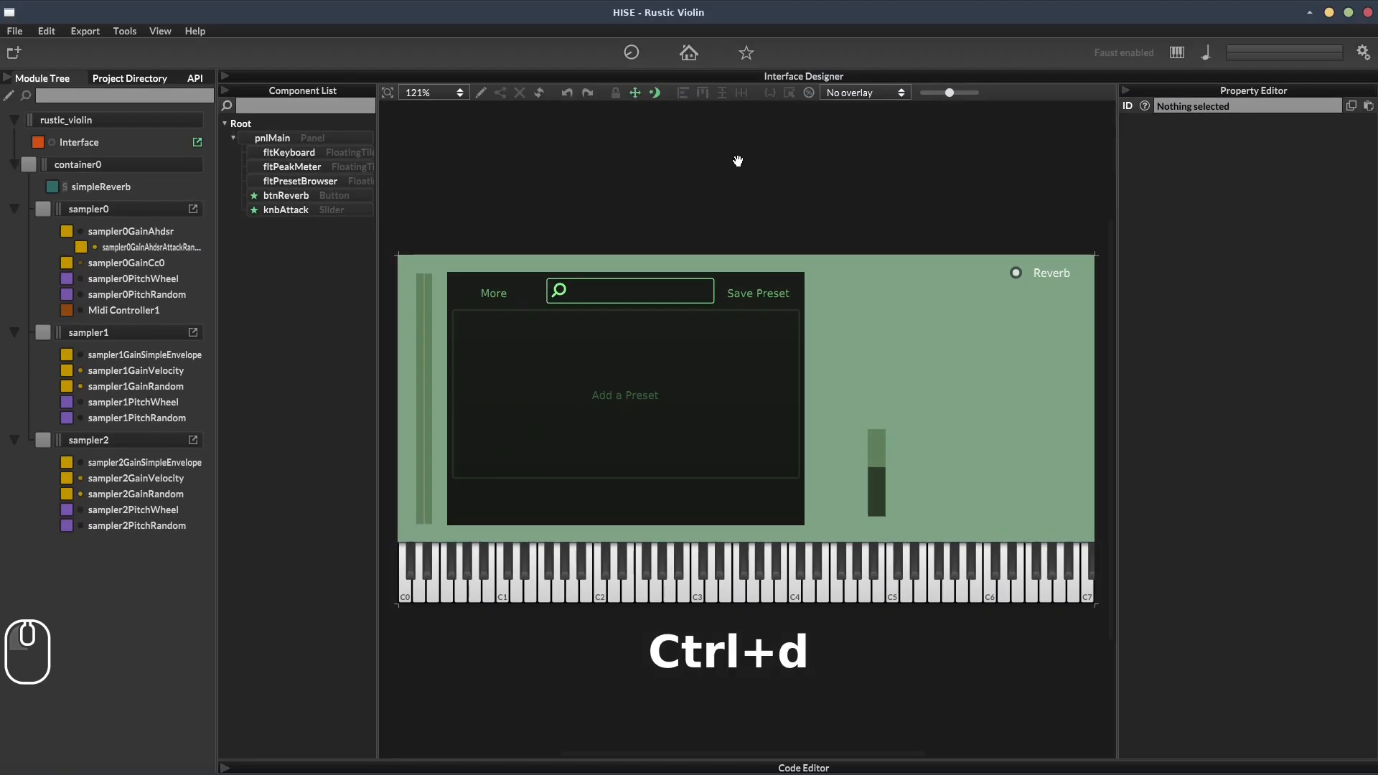
Enable interface editing, duplicate the knbAttack slider and place the copy beside it at x 630, y 200
click(481, 93)
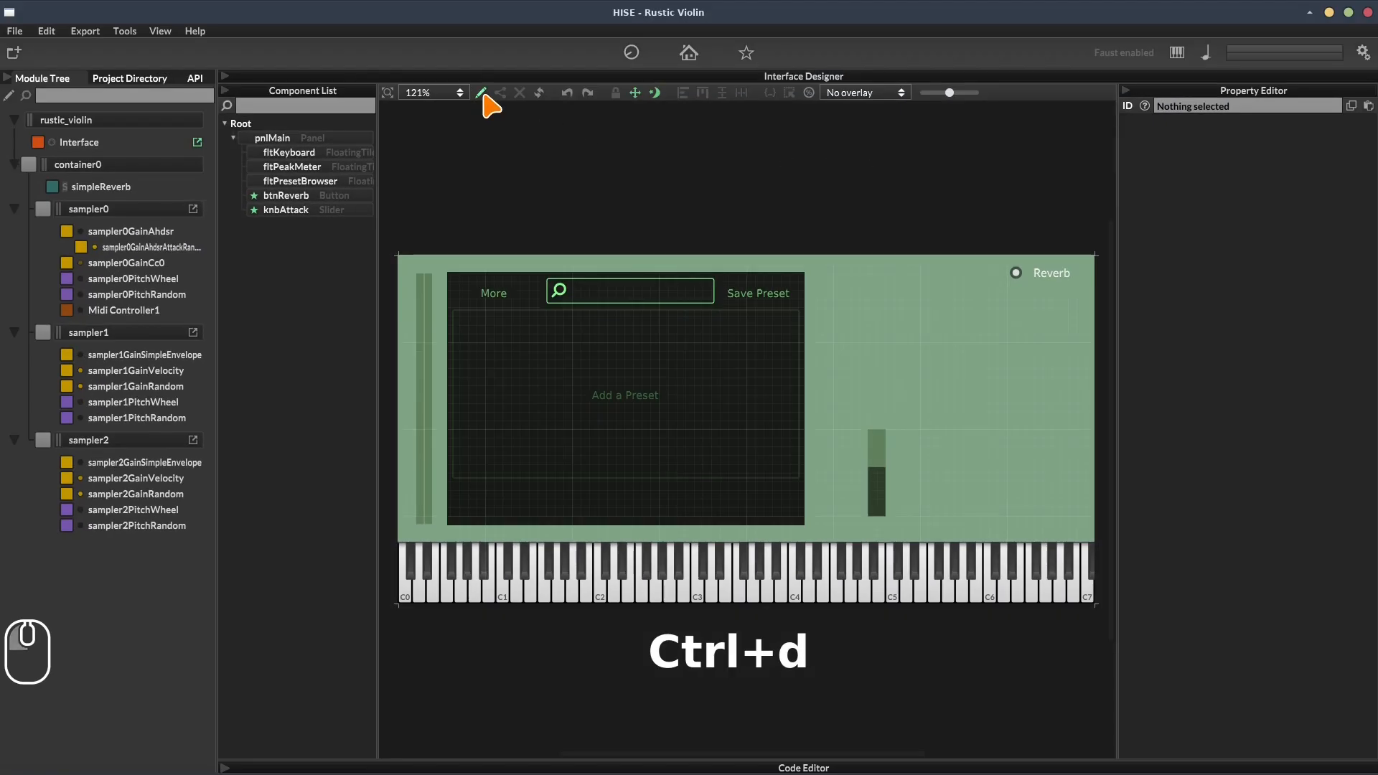
click(884, 470)
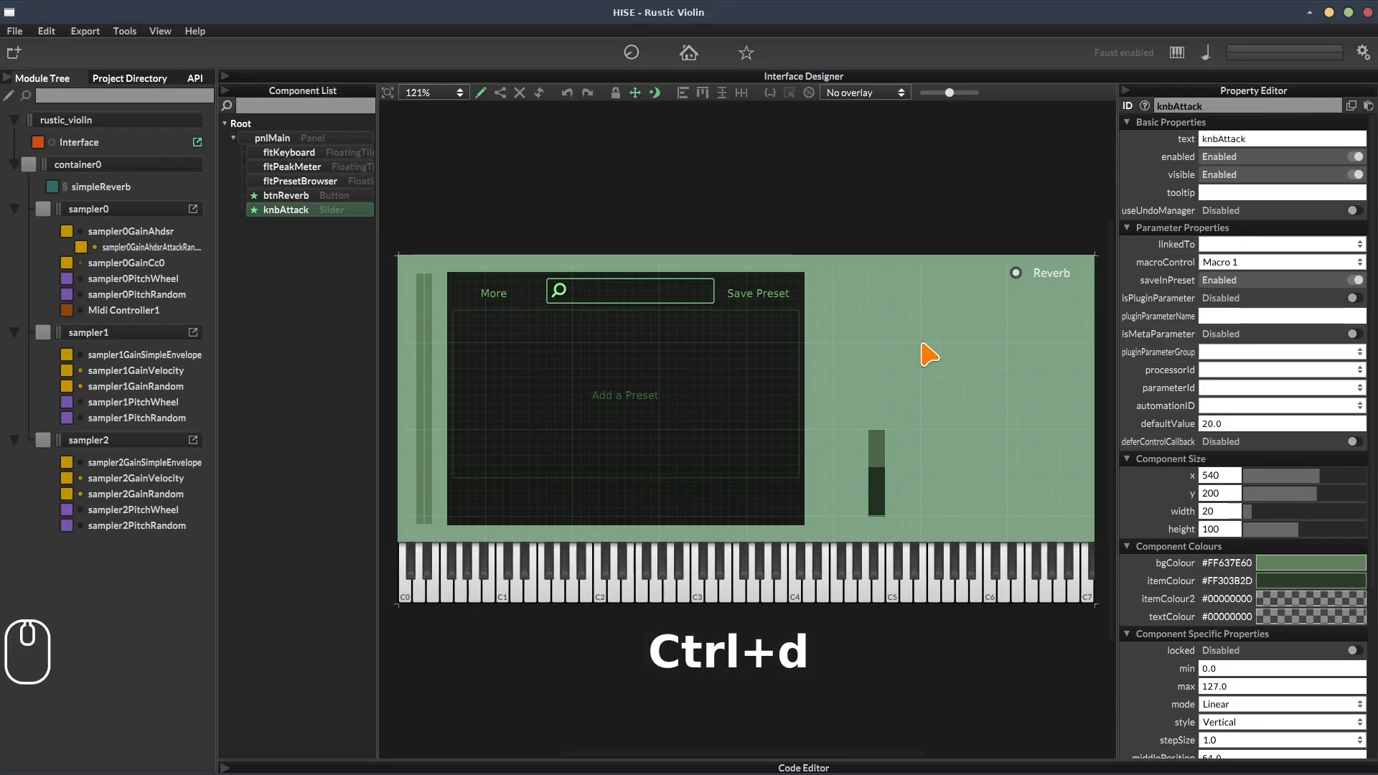
key(ctrl+d)
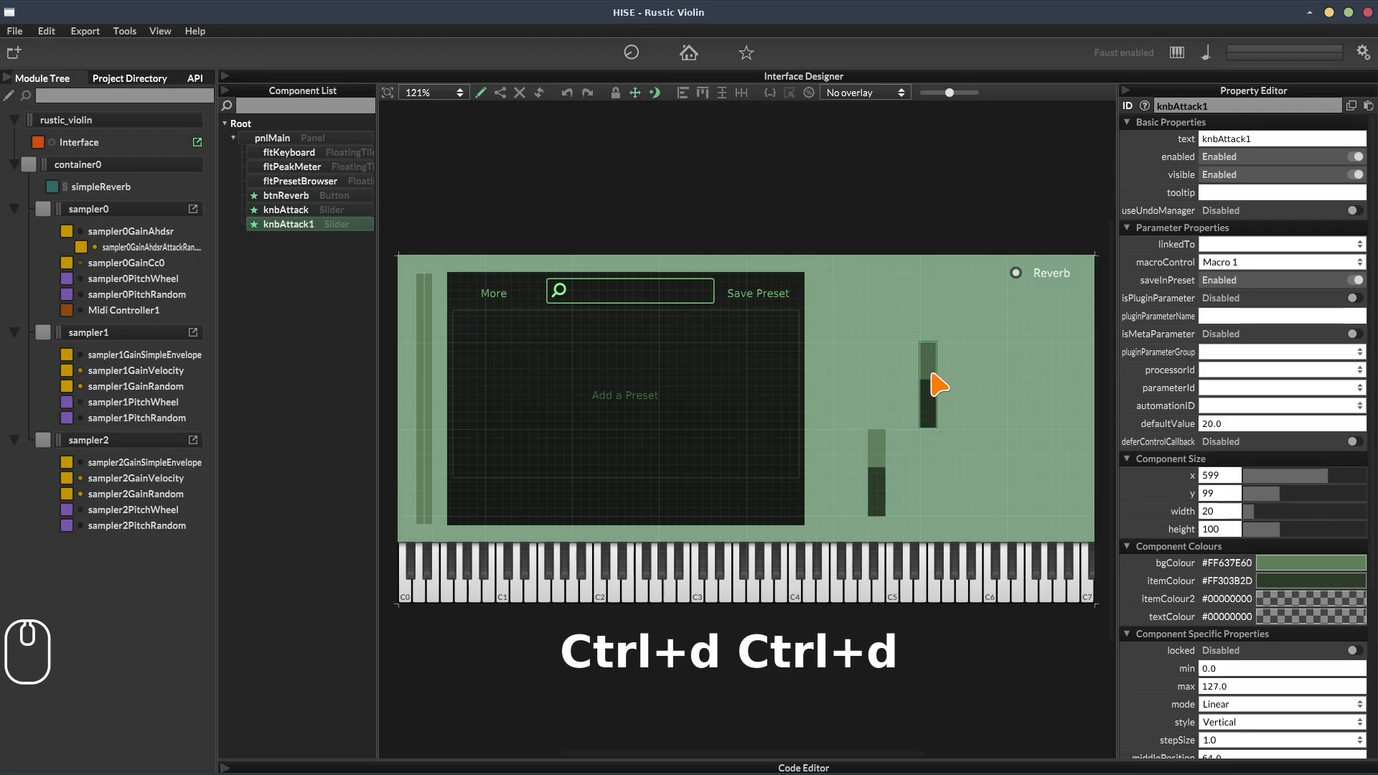
drag(936, 391, 966, 468)
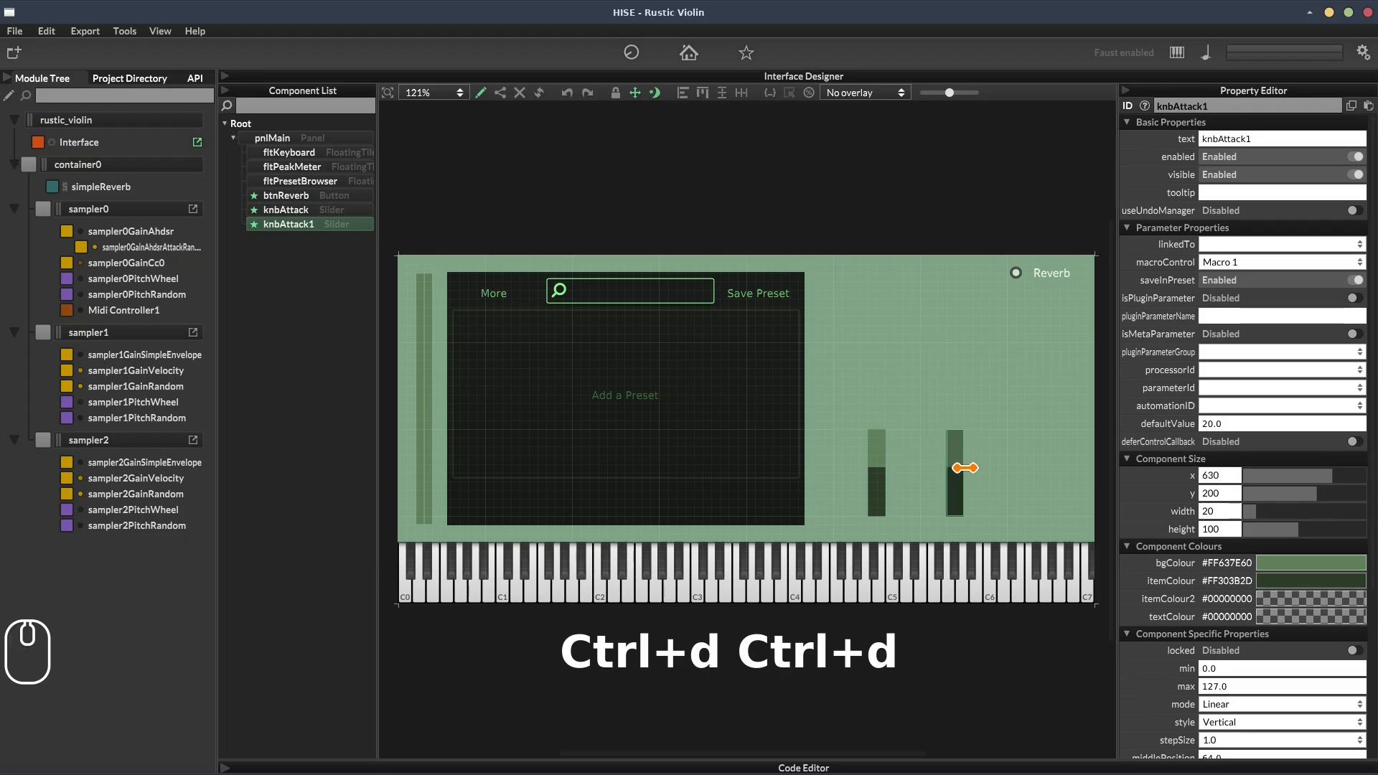
Rename the duplicated slider knbRelease and set its macroControl property to Macro 2
double_click(309, 224)
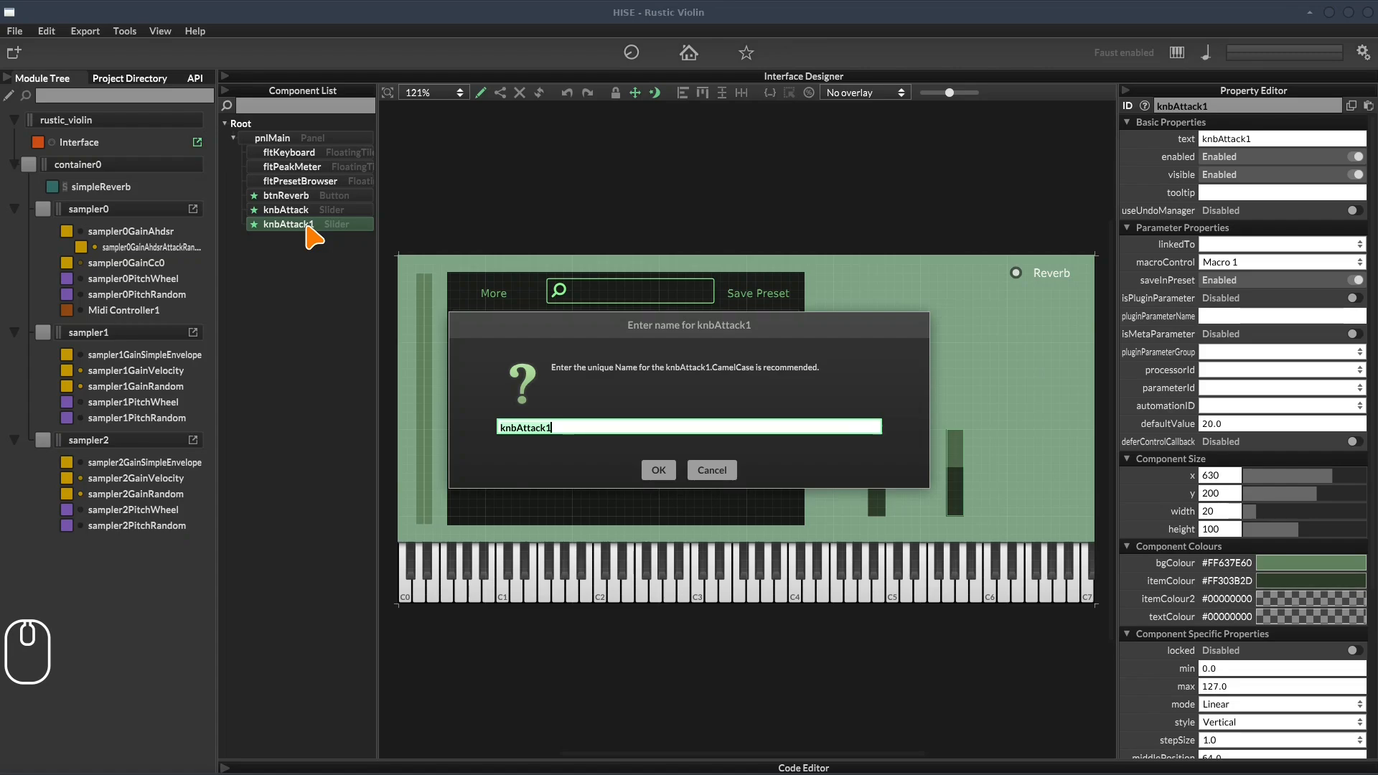
text(knbRelease)
key(Return)
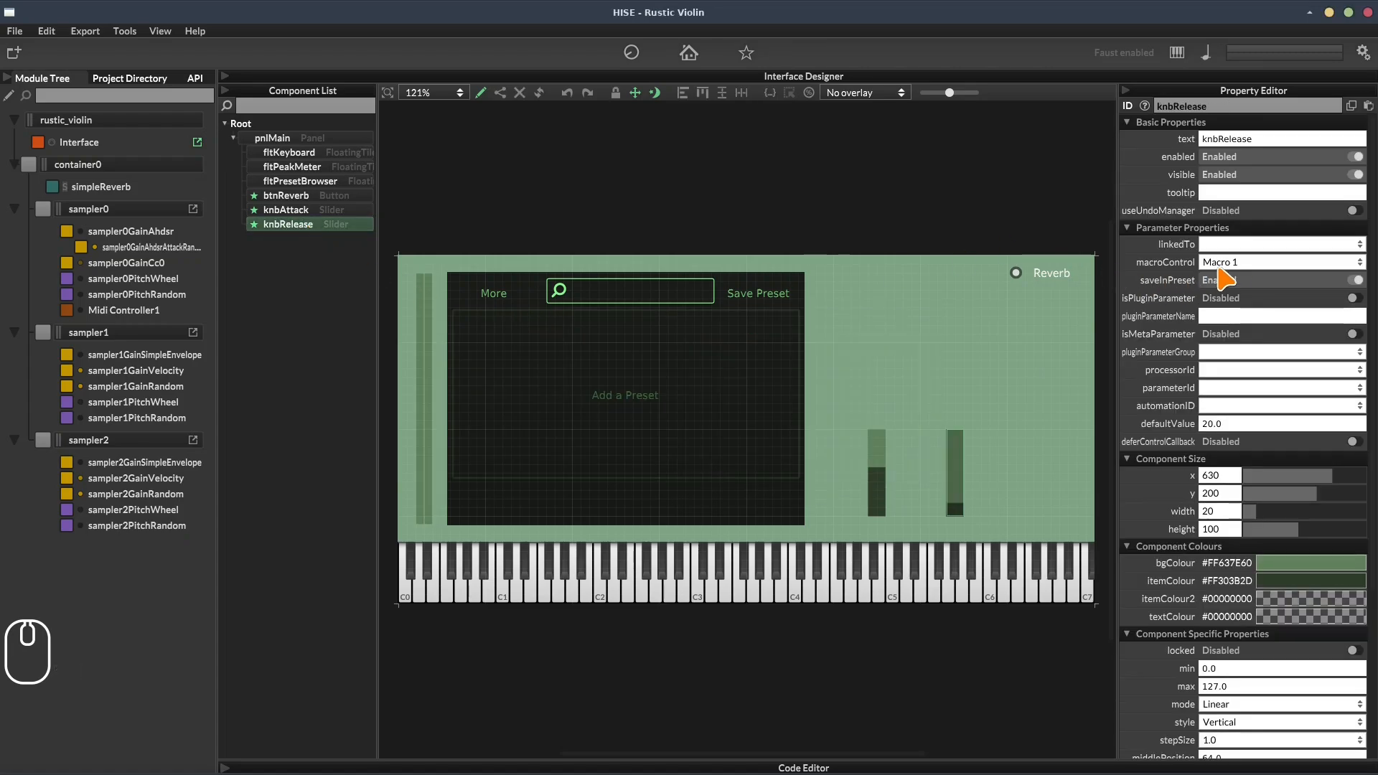
click(1219, 267)
click(1246, 317)
scroll(1158, 678, down, 5)
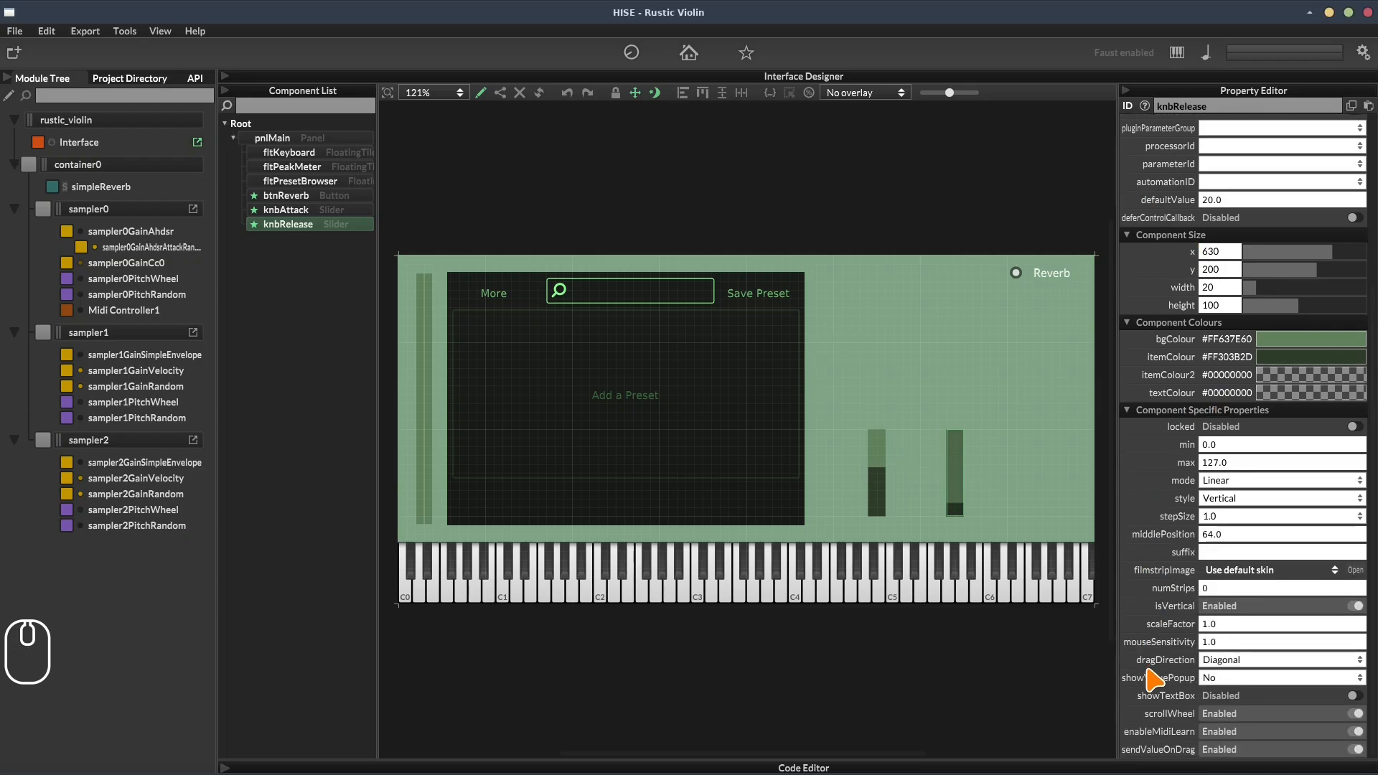
scroll(1154, 678, up, 5)
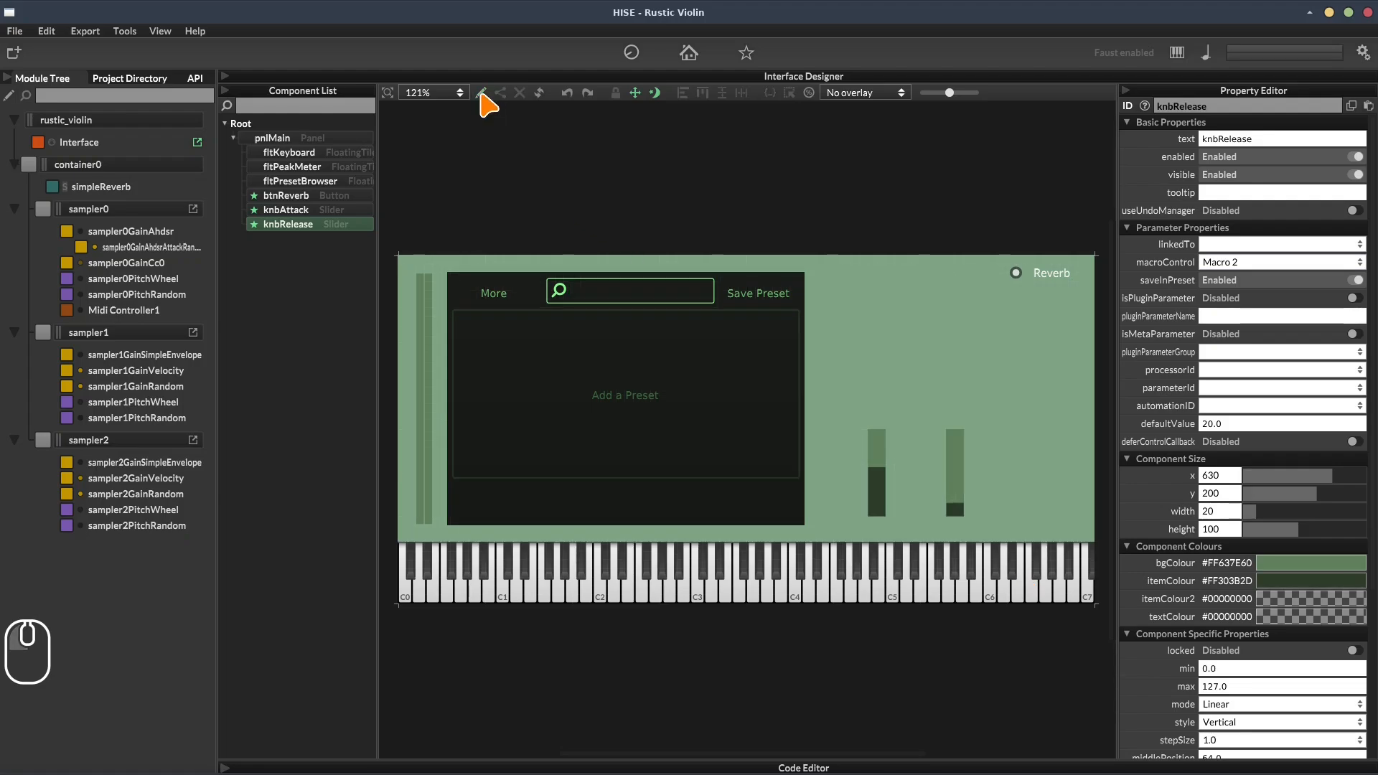
Leave interface editing and test the knbRelease slider against the release time in the sampler0GainAhdsr envelope
click(483, 94)
click(188, 233)
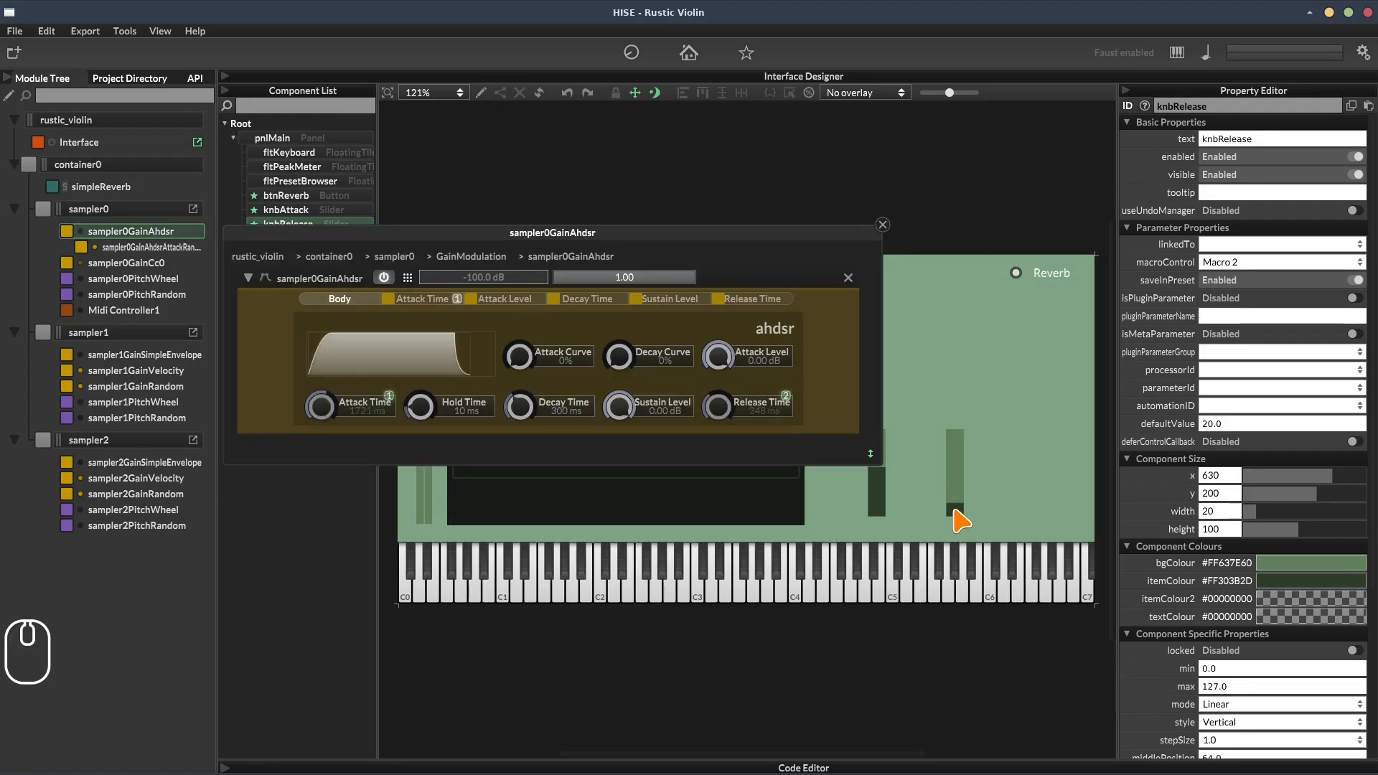
mouse_move(957, 516)
mouse_down()
mouse_move(963, 450)
mouse_move(957, 517)
mouse_up()
drag(963, 511, 959, 483)
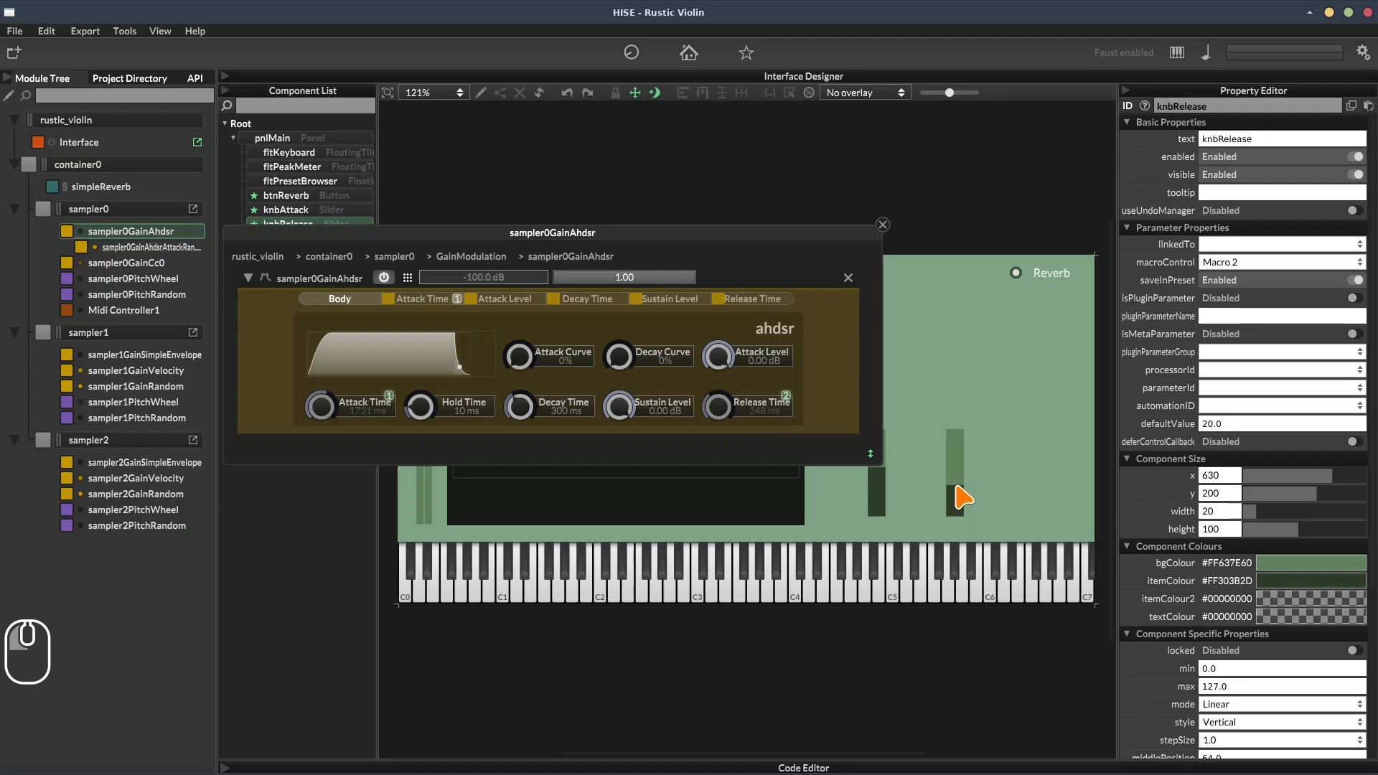
Show the macro controls, set knbRelease's defaultValue to 46 to match the Release macro, and clear the component selection
click(629, 54)
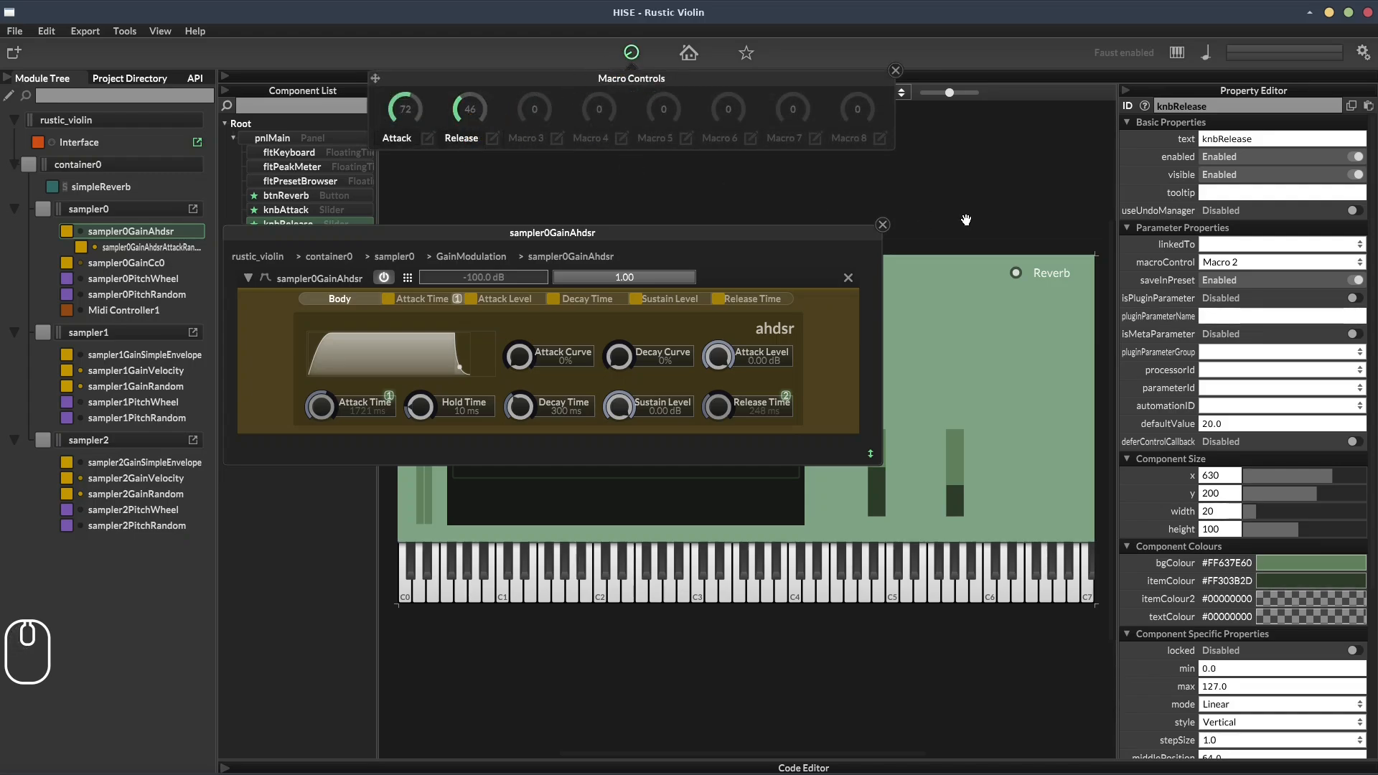
click(1247, 424)
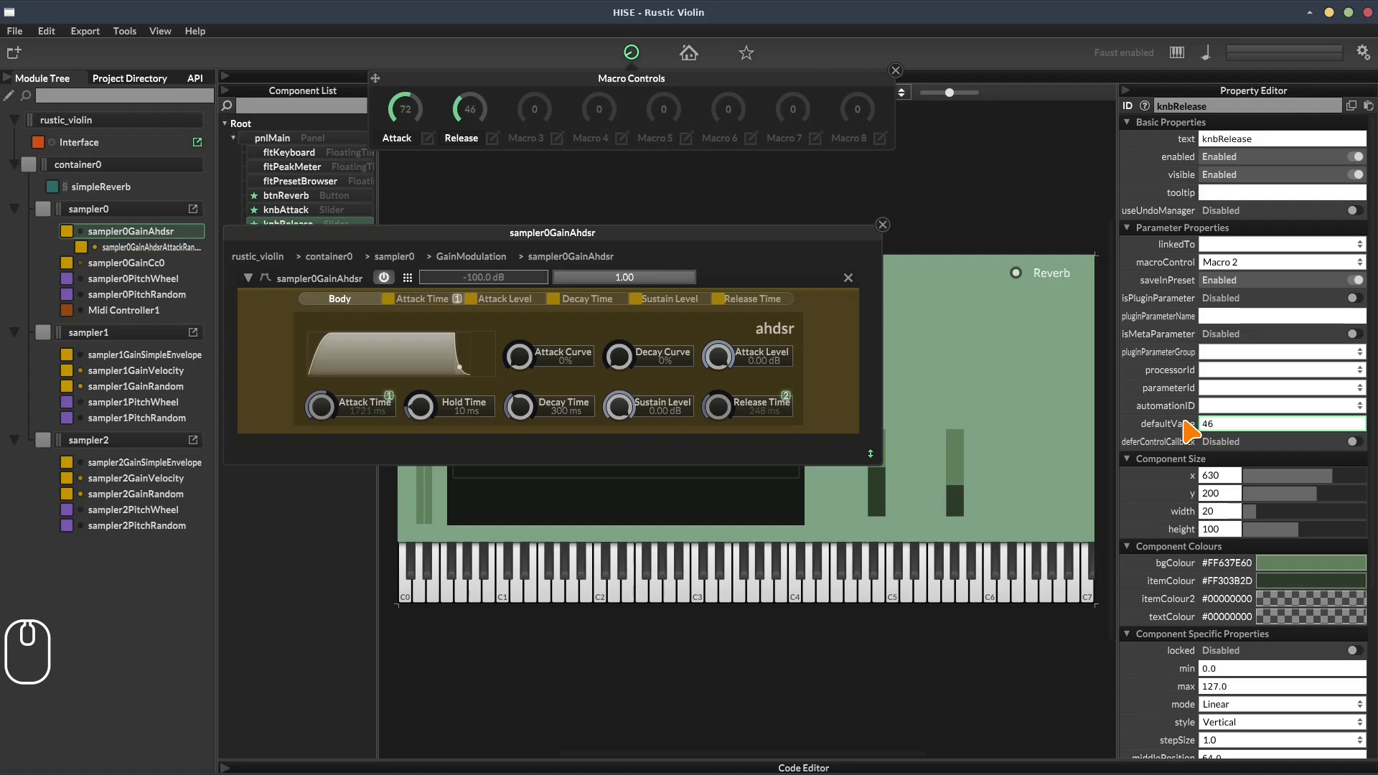
key(Return)
drag(1001, 762, 1341, 679)
click(1328, 656)
click(1118, 429)
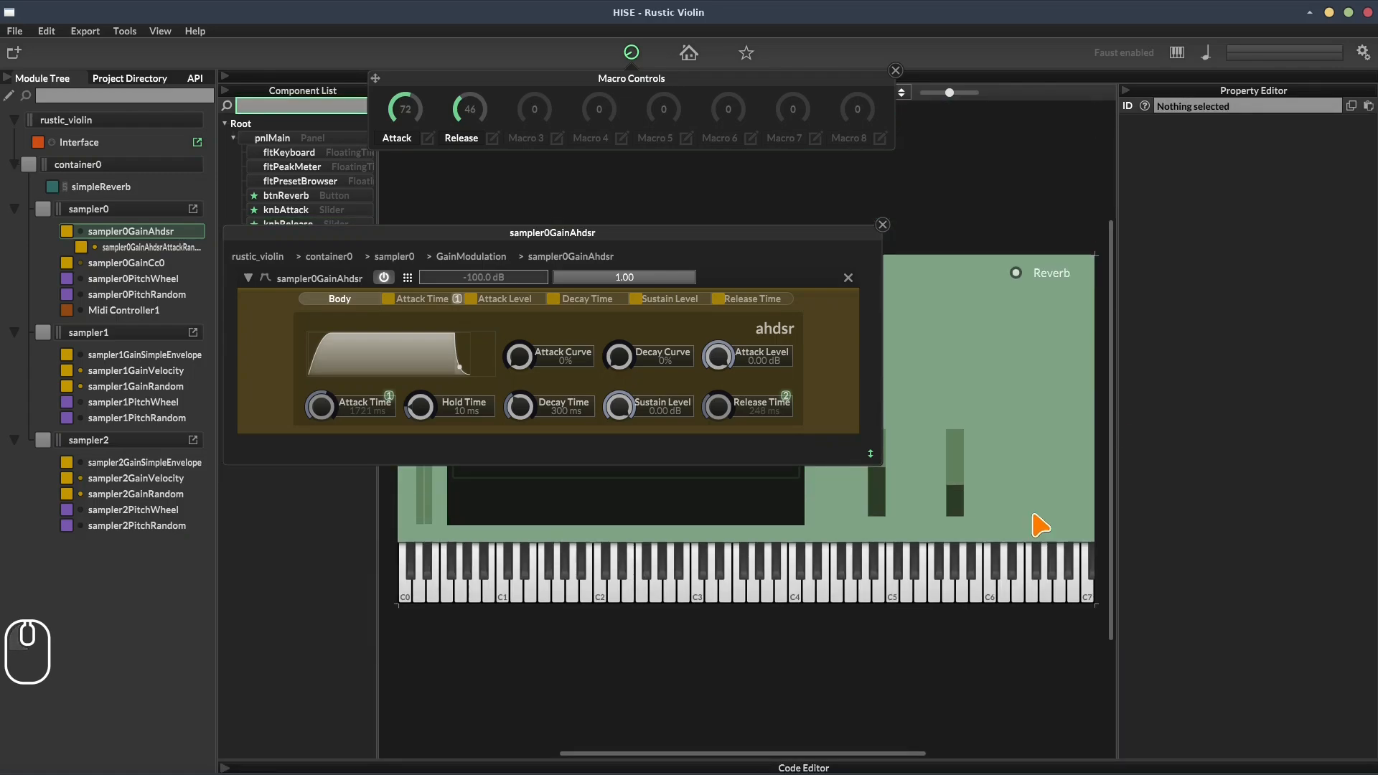
Test the knbRelease and knbAttack sliders, reset both to their default values, and close the envelope editor and macro controls
mouse_move(960, 486)
mouse_down()
mouse_move(969, 430)
mouse_move(962, 464)
mouse_up()
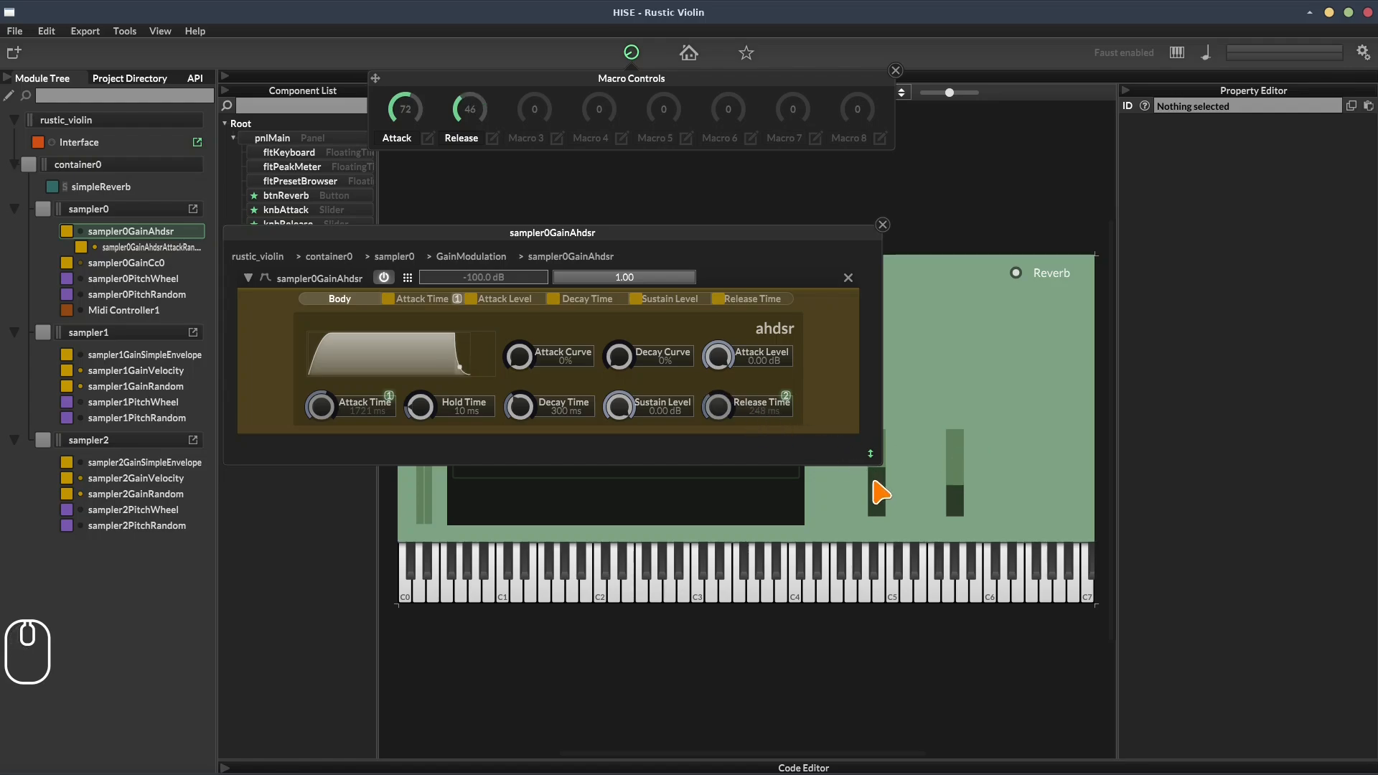
drag(873, 482, 878, 491)
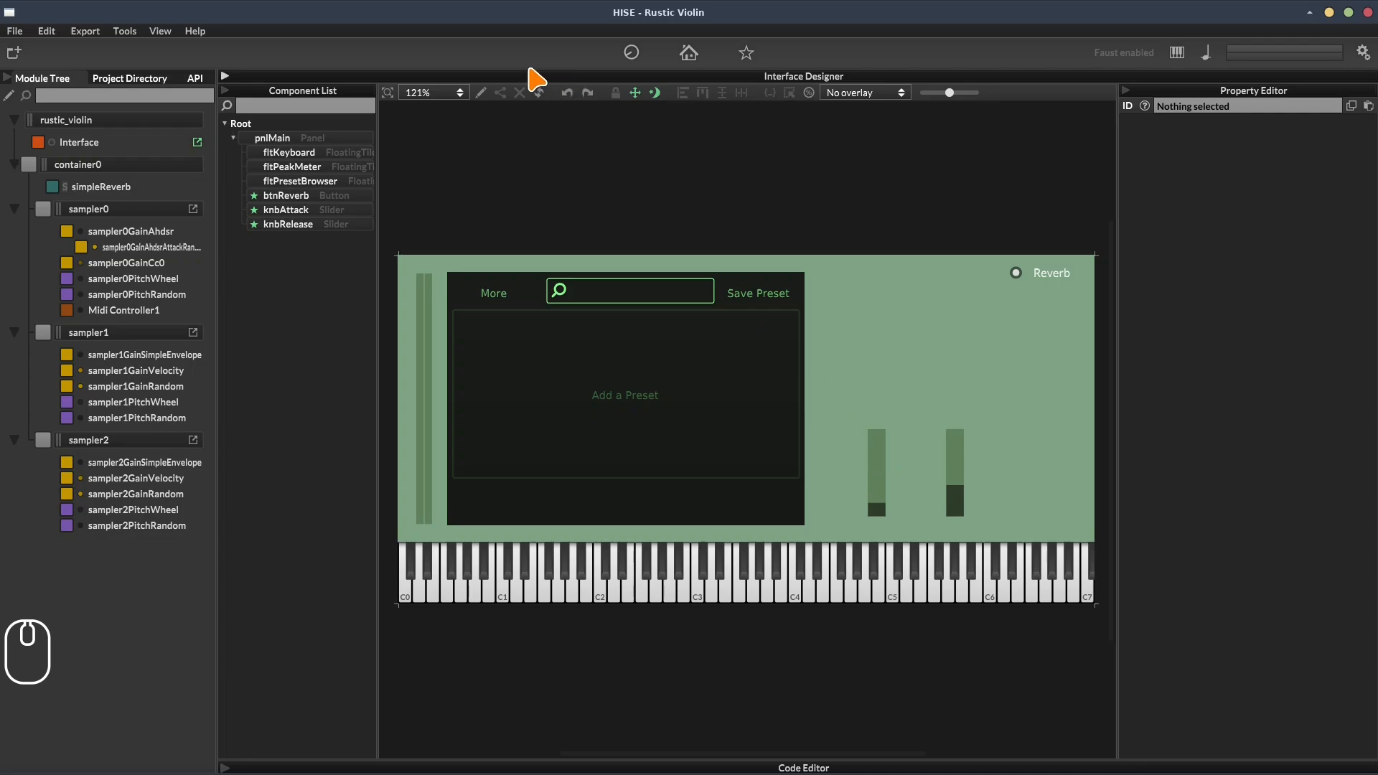
Enable interface editing, add a new Label component and position it at x 510, y 40 above the sliders
click(481, 93)
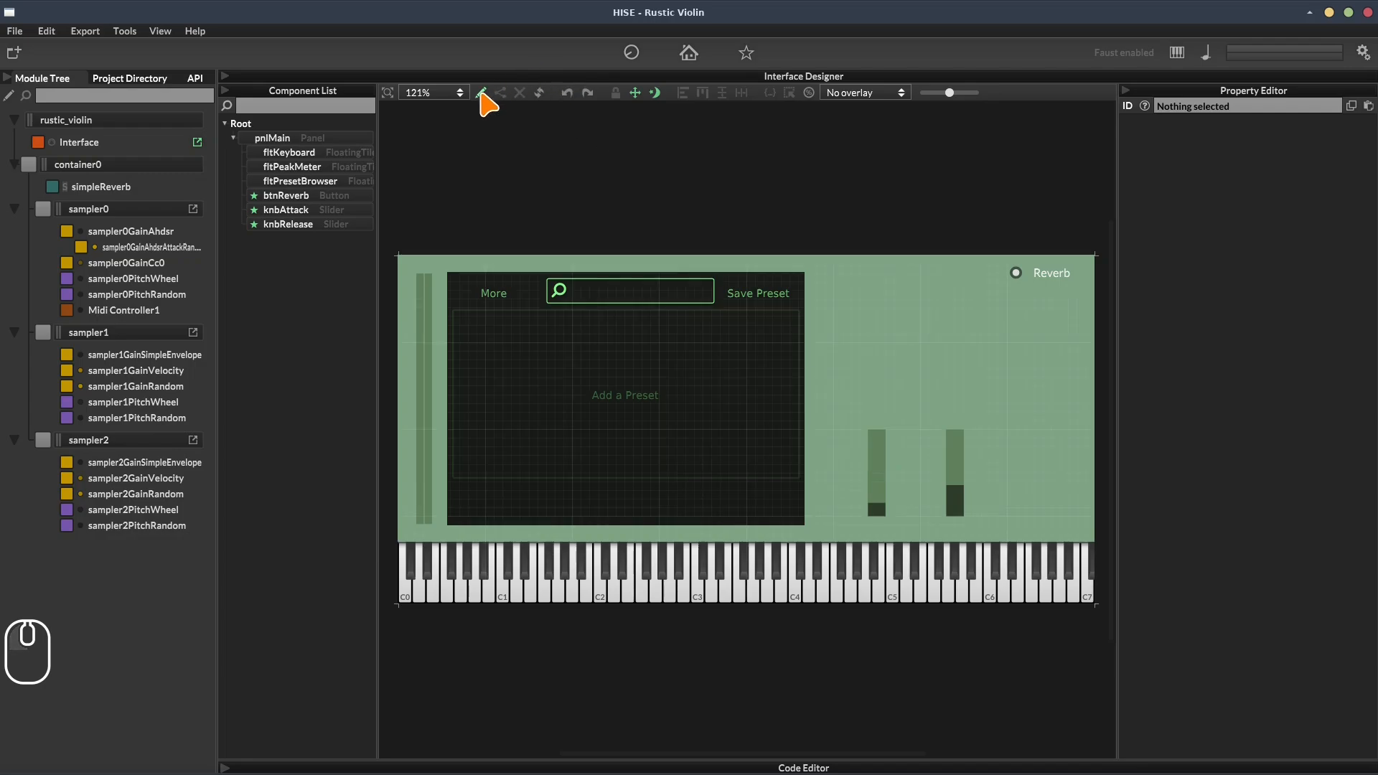
right_click(873, 328)
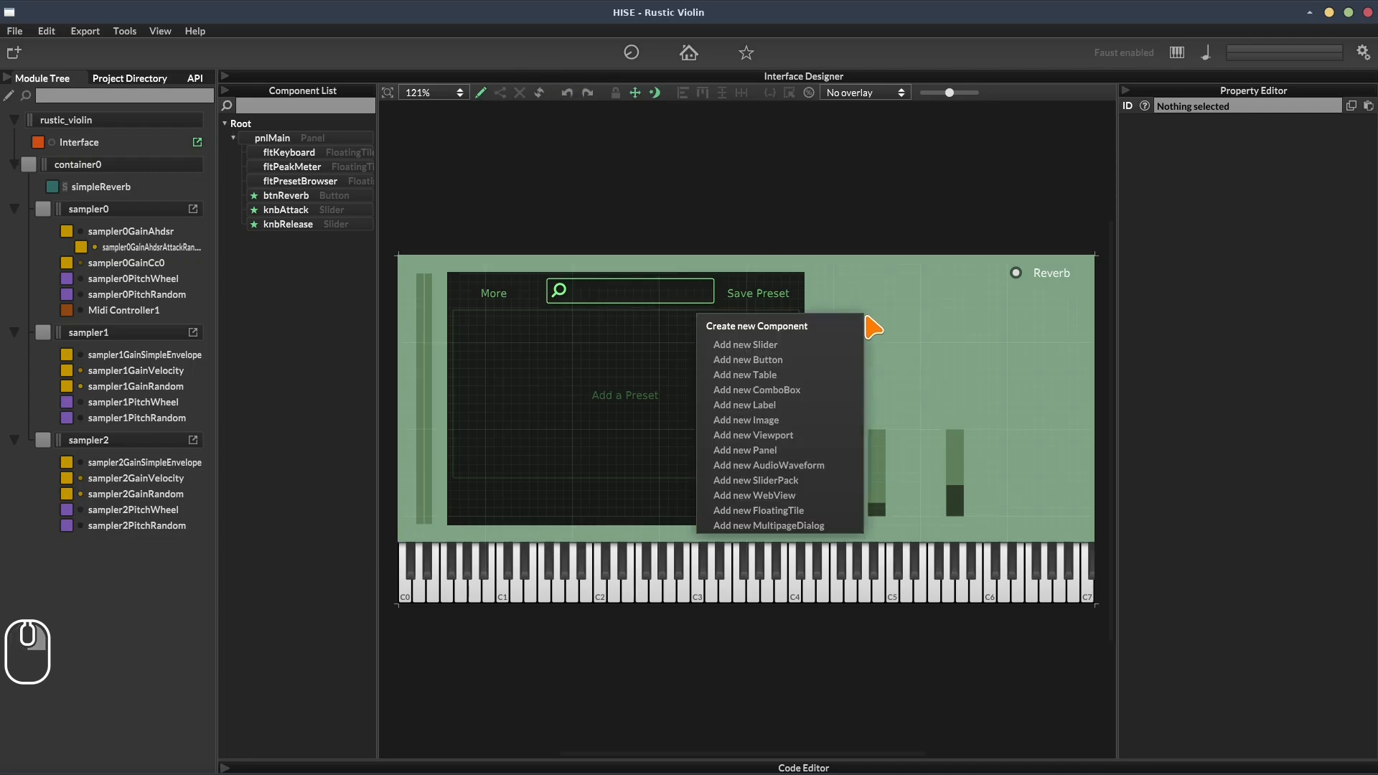
click(783, 406)
drag(927, 331, 897, 308)
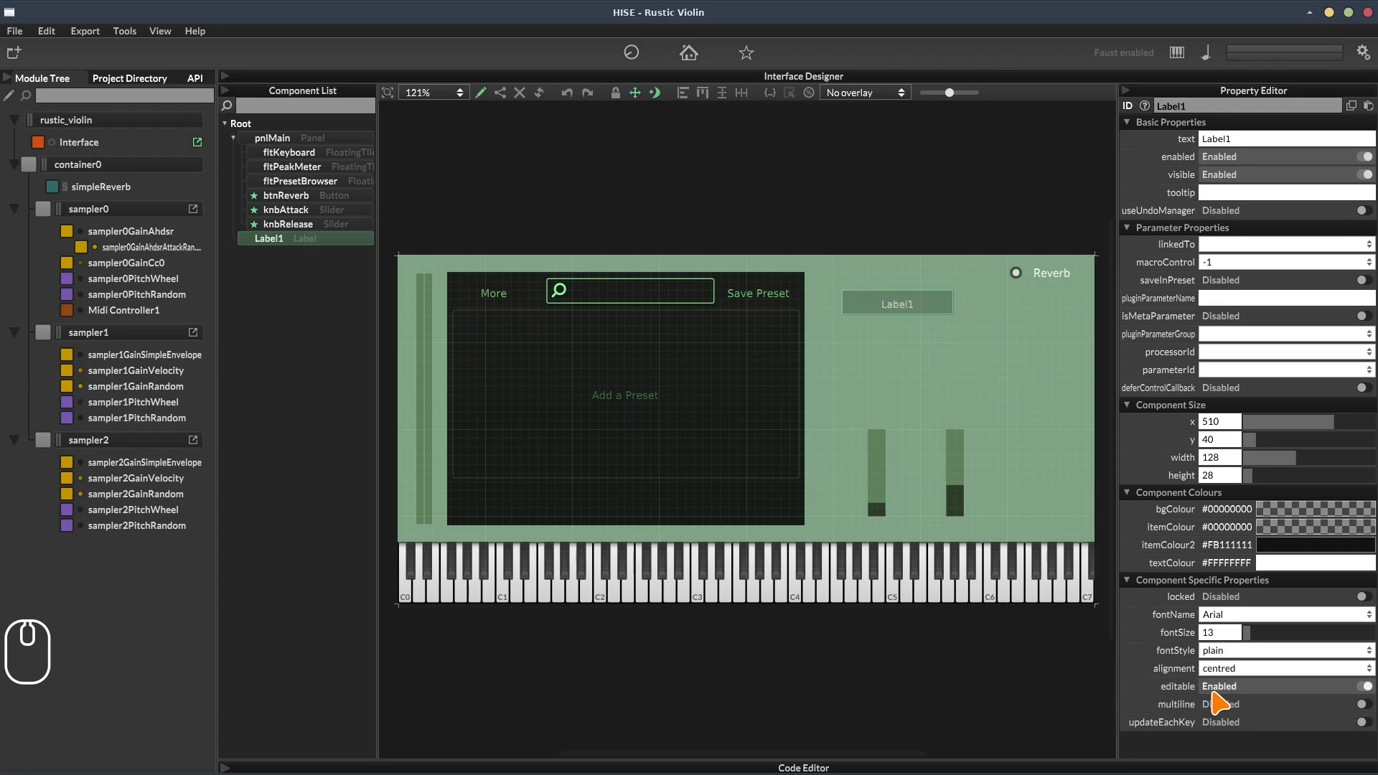
Leave interface editing and test the label's editability by entering Some Text directly in it
click(480, 92)
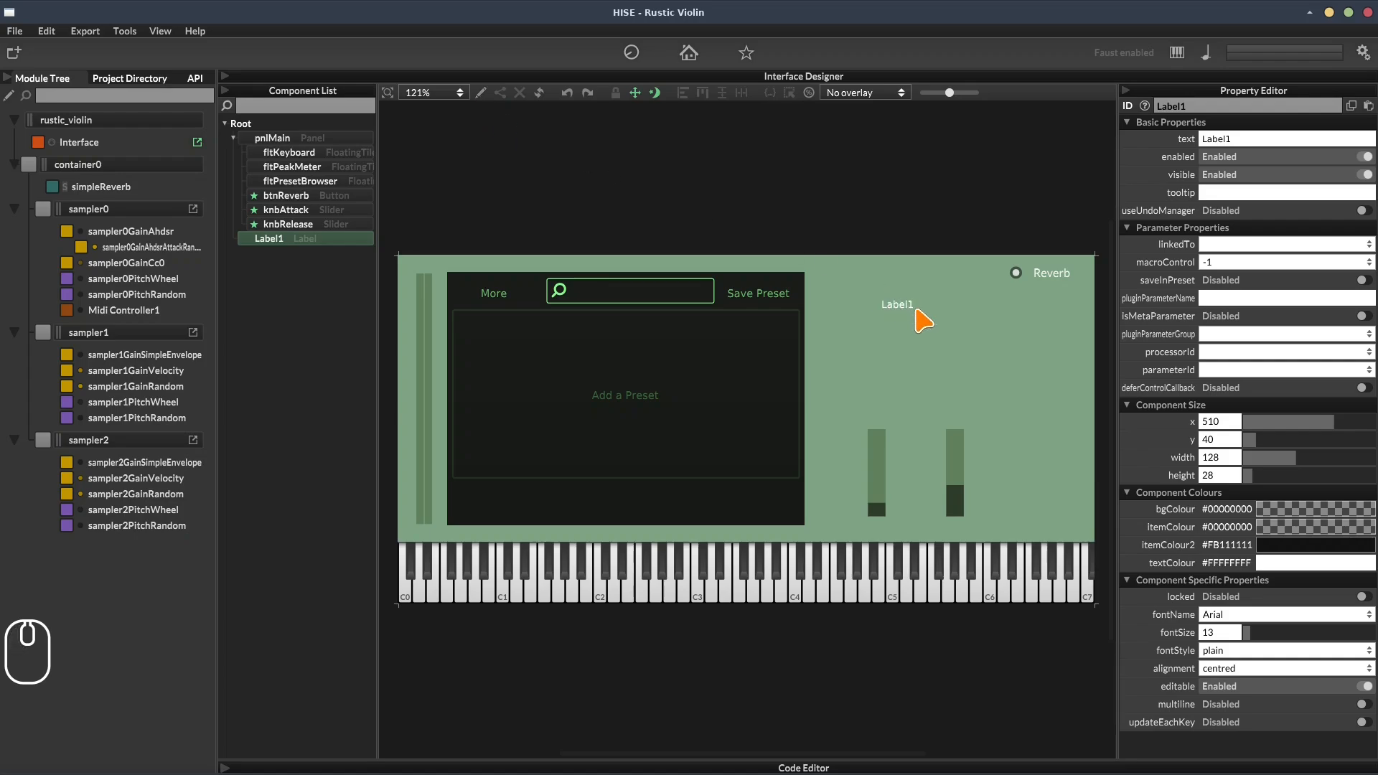
click(901, 306)
text(Some Text)
key(Return)
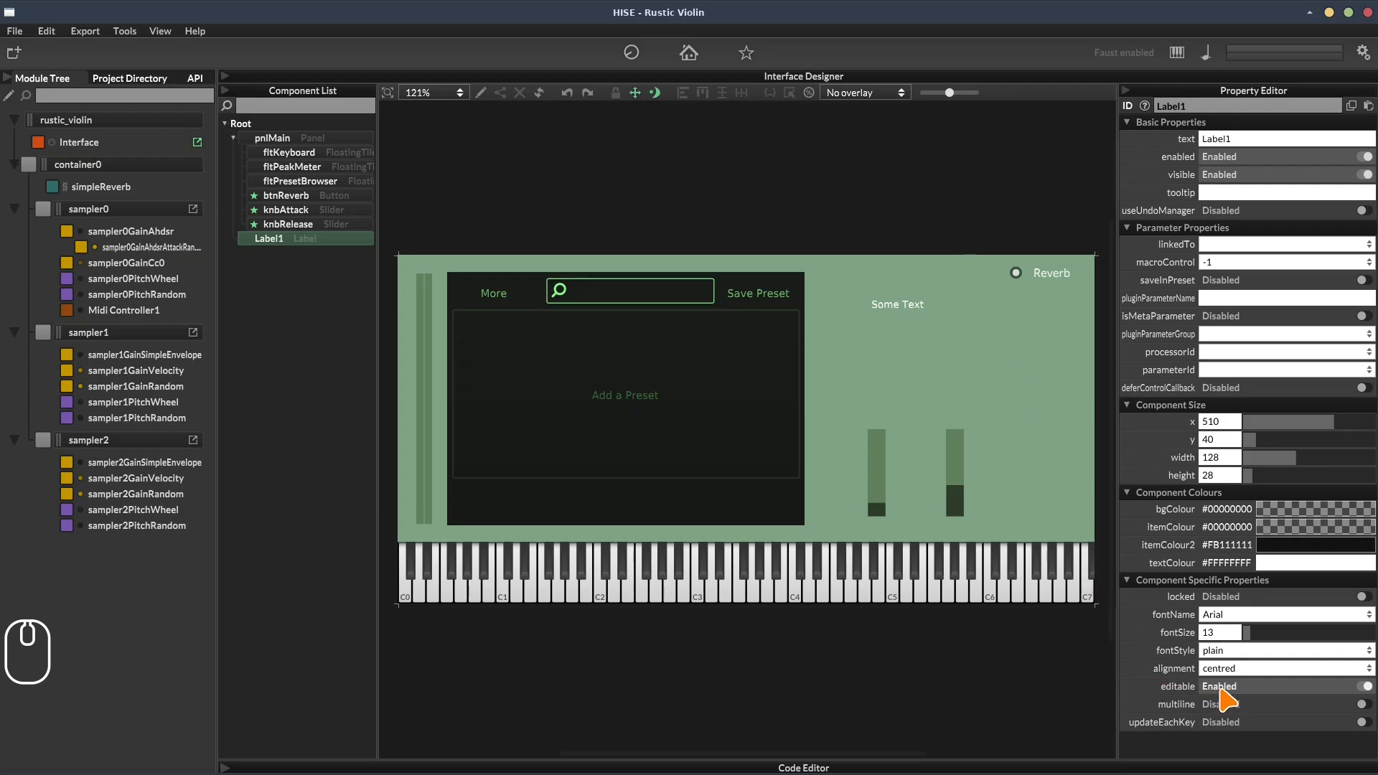
Disable the label's editable property and rename the component lblAttack
click(1222, 688)
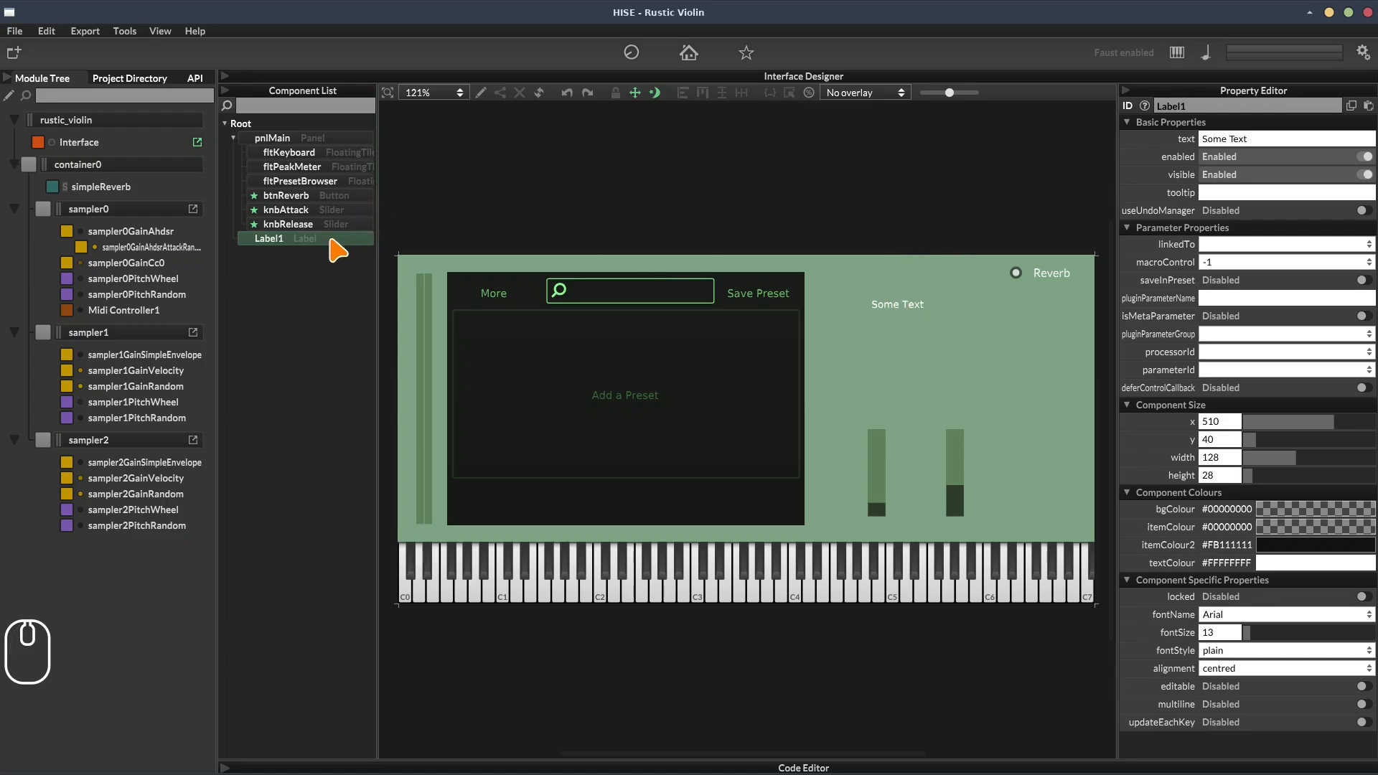
click(334, 241)
double_click(333, 241)
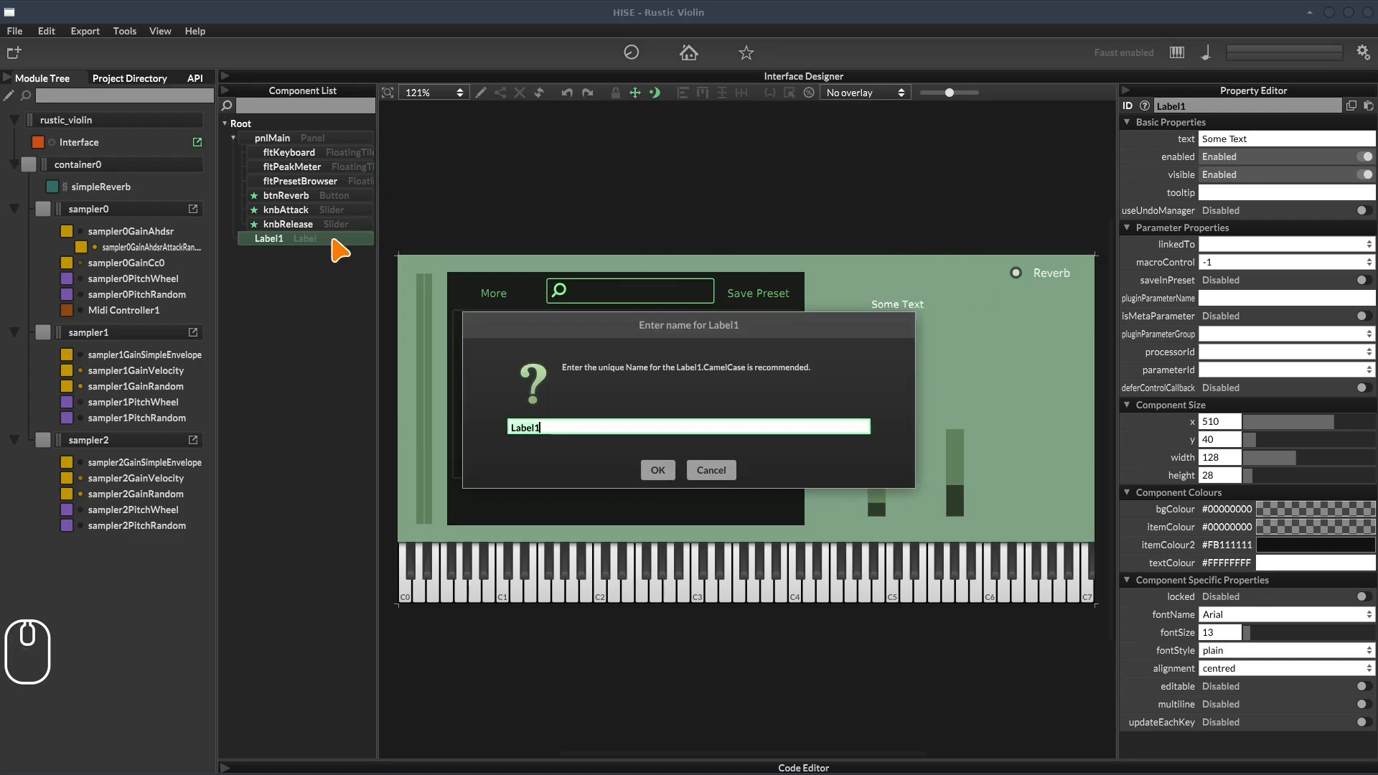
text(lbl)
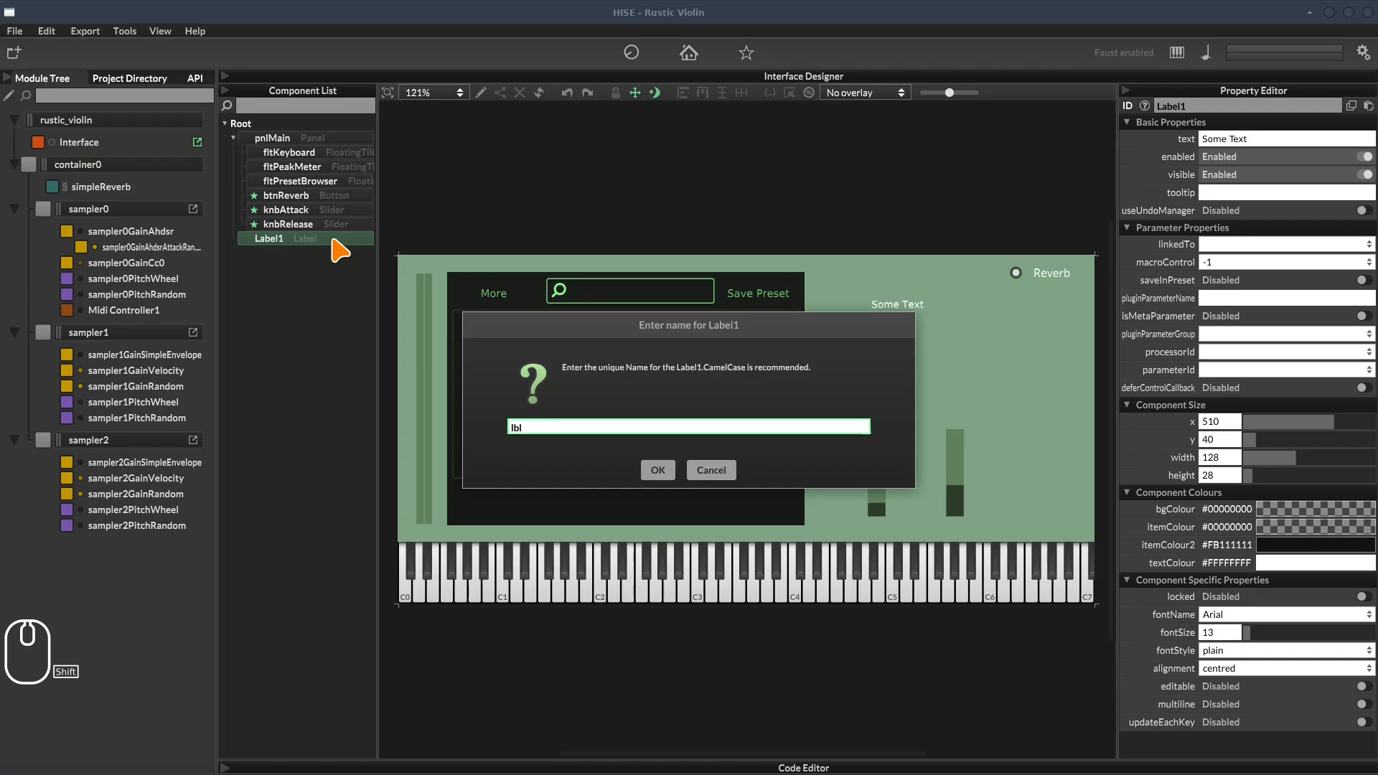
text(Attack)
key(Return)
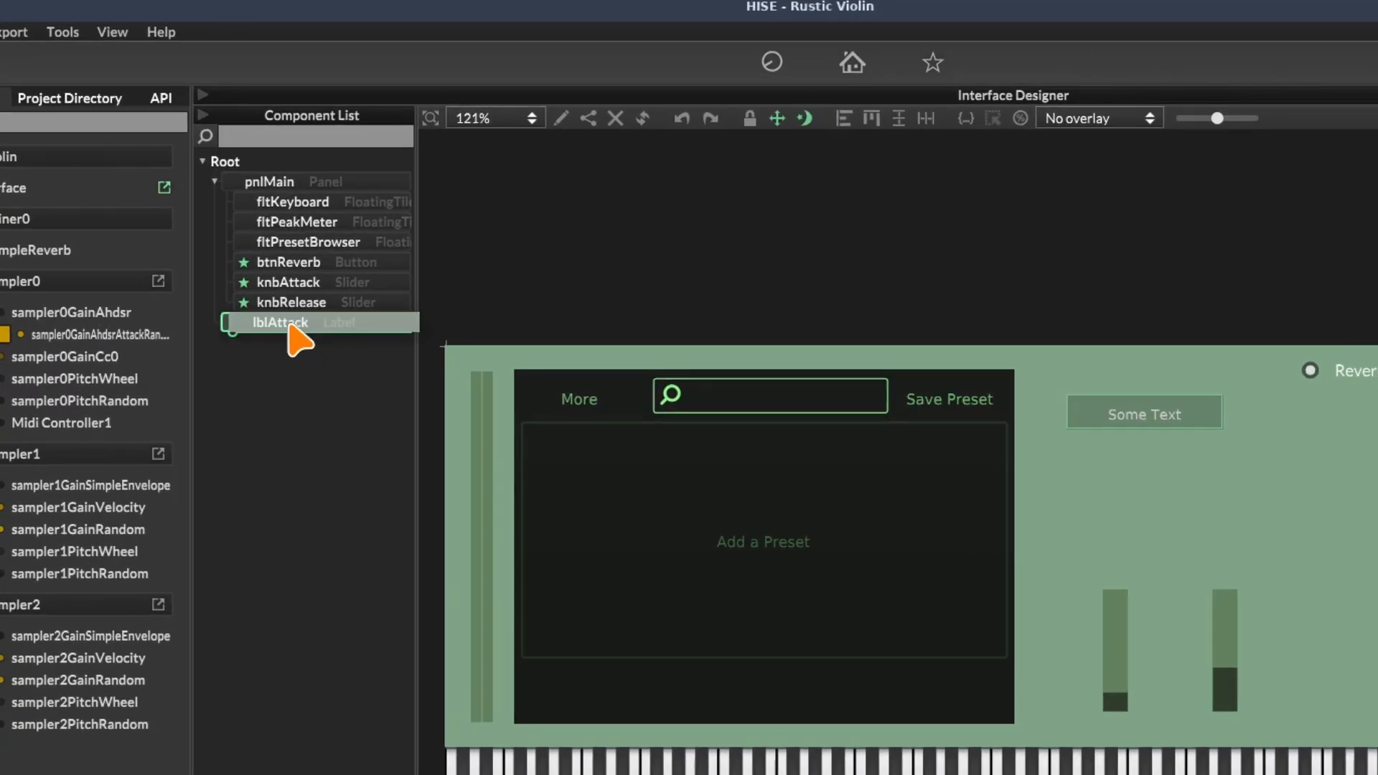
Move lblAttack into pnlMain between knbAttack and knbRelease in the component hierarchy, and set its text to Attack
mouse_move(290, 328)
mouse_down()
mouse_move(305, 296)
mouse_move(316, 305)
mouse_move(294, 302)
mouse_up()
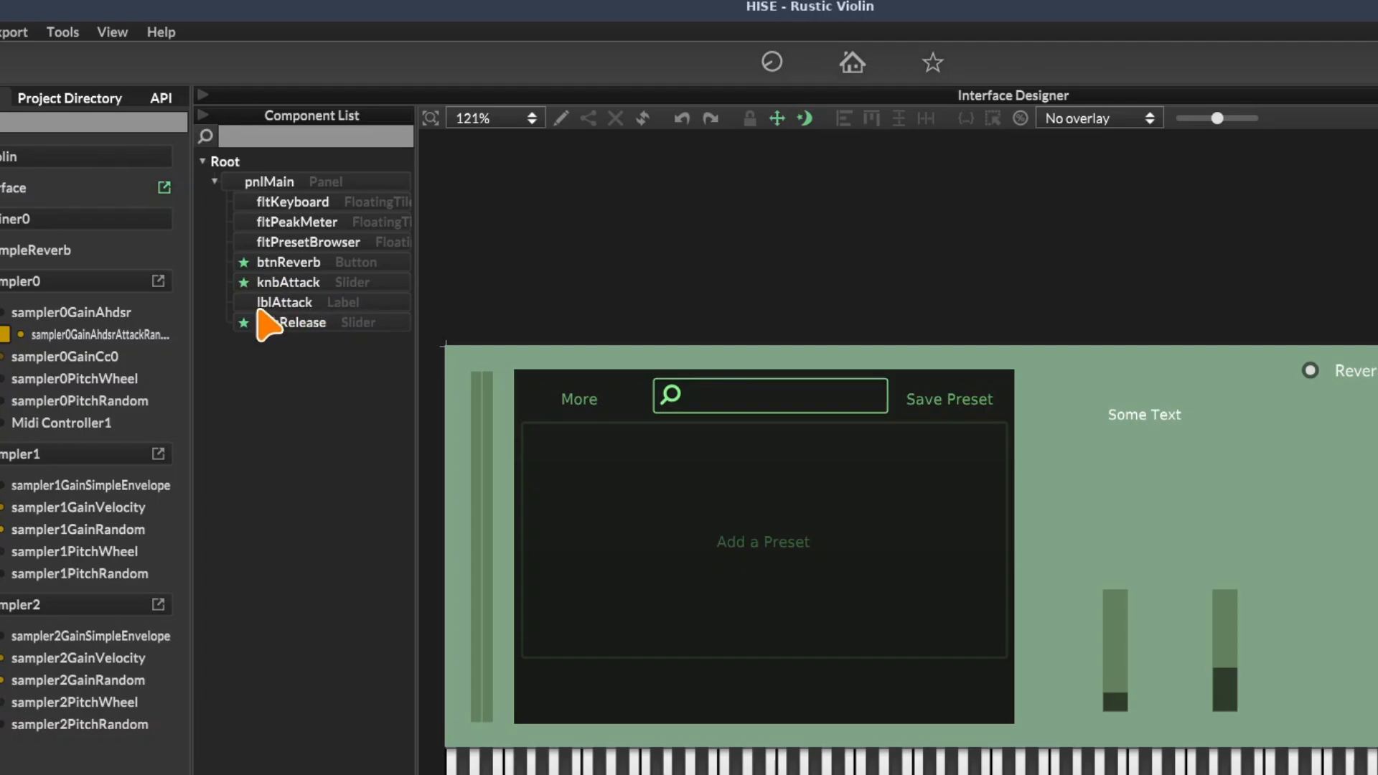
click(312, 303)
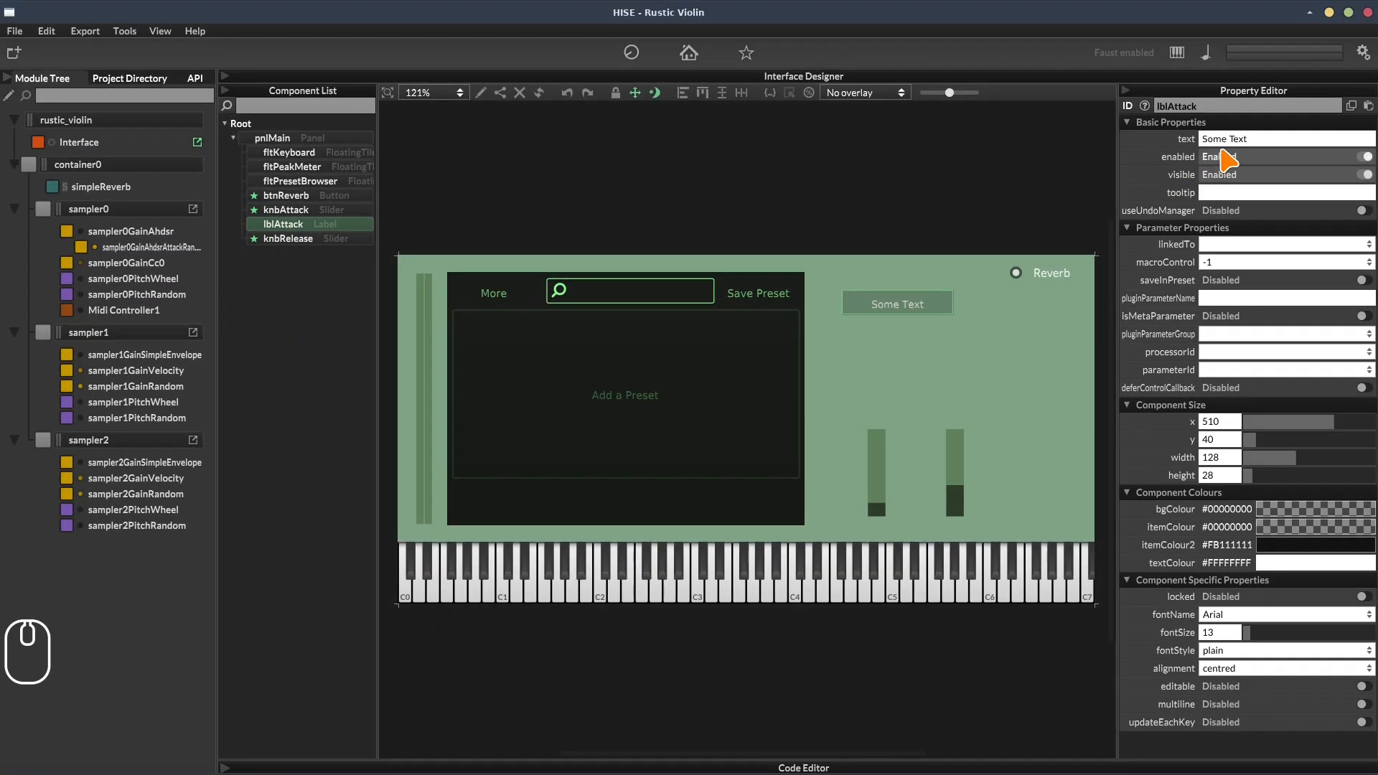
click(1311, 153)
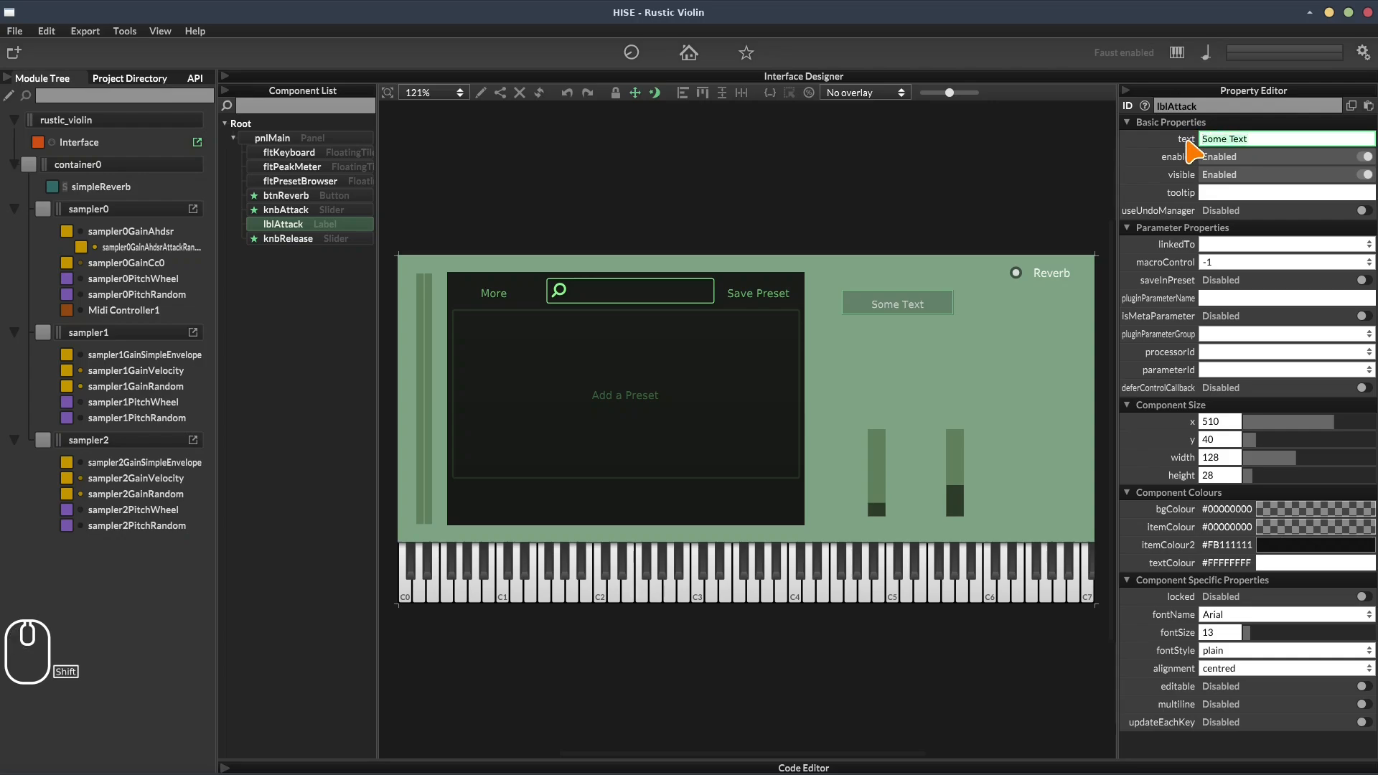
text(Attack)
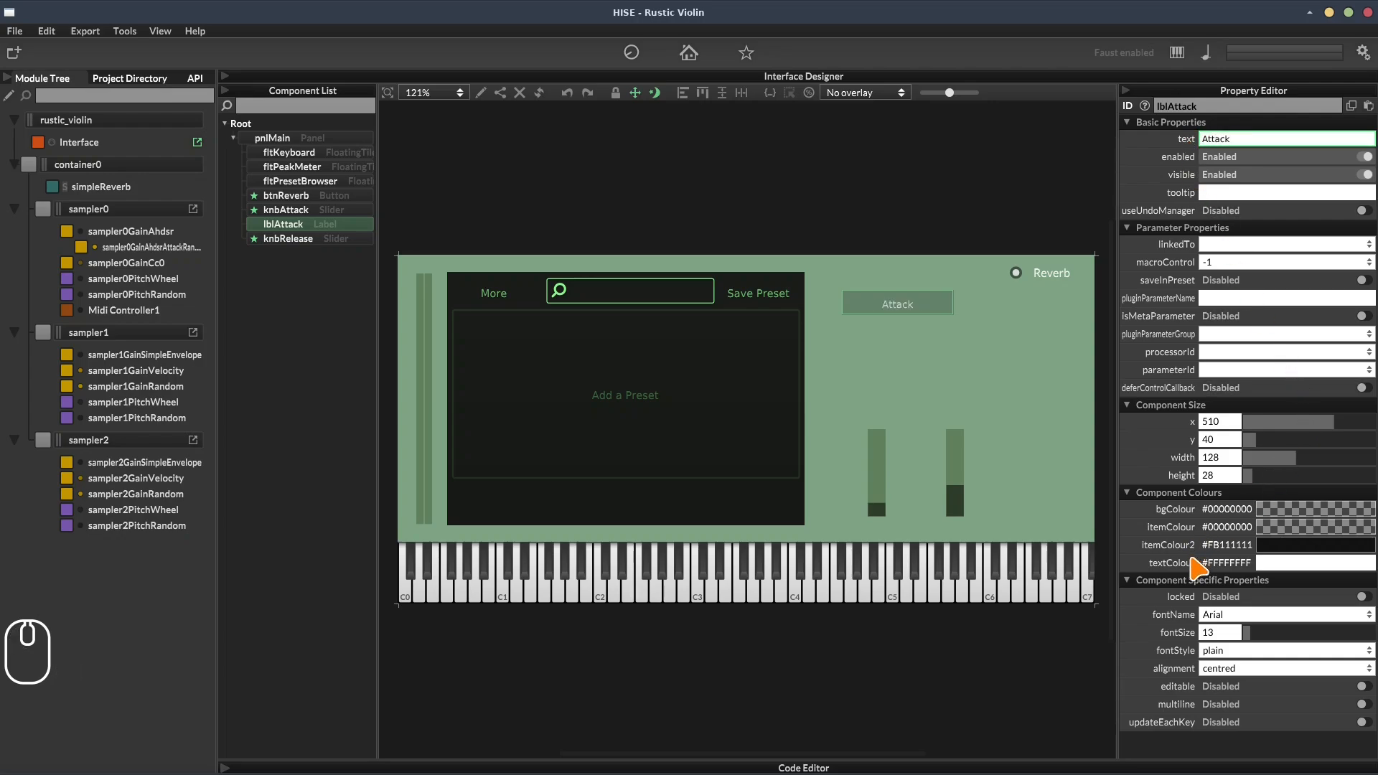
Change lblAttack's text colour to dark green, #FF023900
click(1312, 563)
drag(1161, 523, 1162, 509)
click(1142, 565)
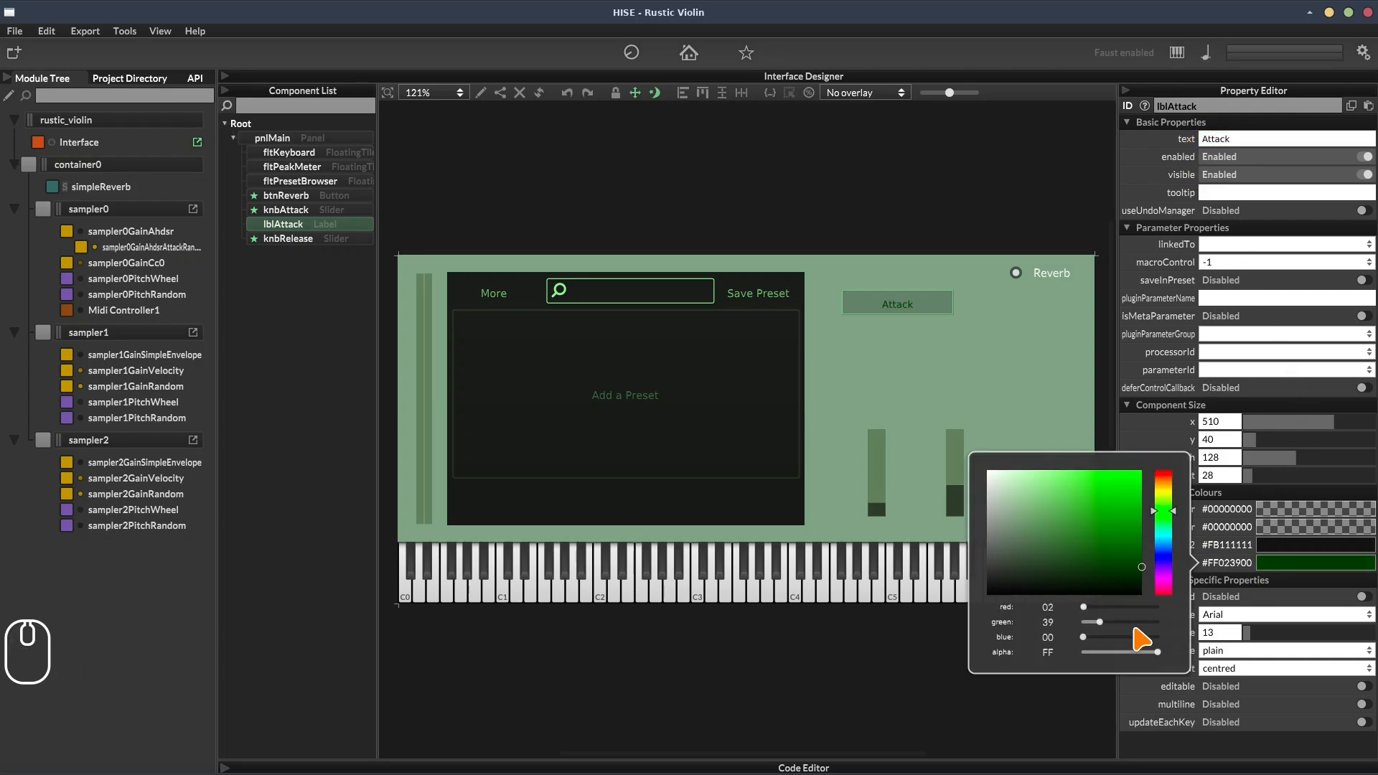
Try font size 24 on lblAttack, settle on 20, and look through the available fonts while keeping Arial
click(1213, 634)
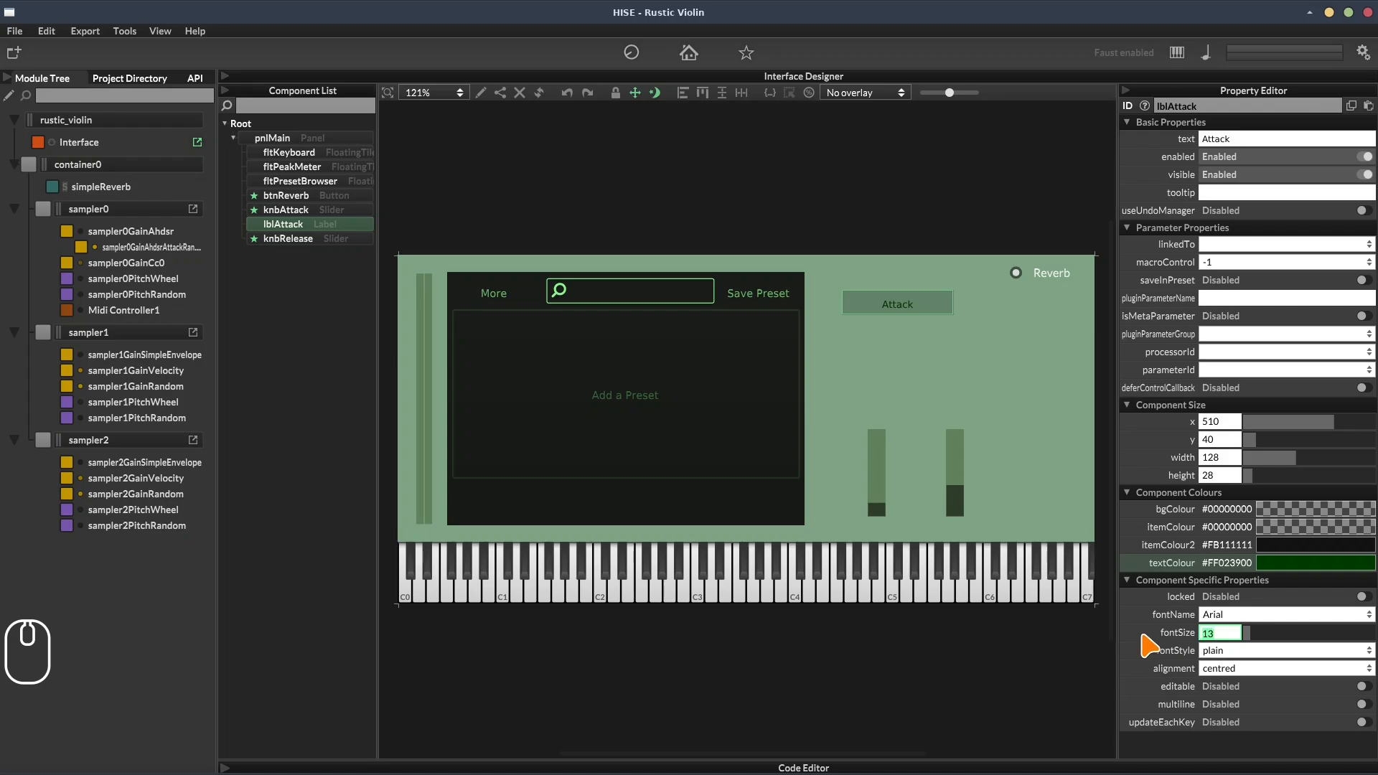
text(24)
key(Return)
double_click(1211, 633)
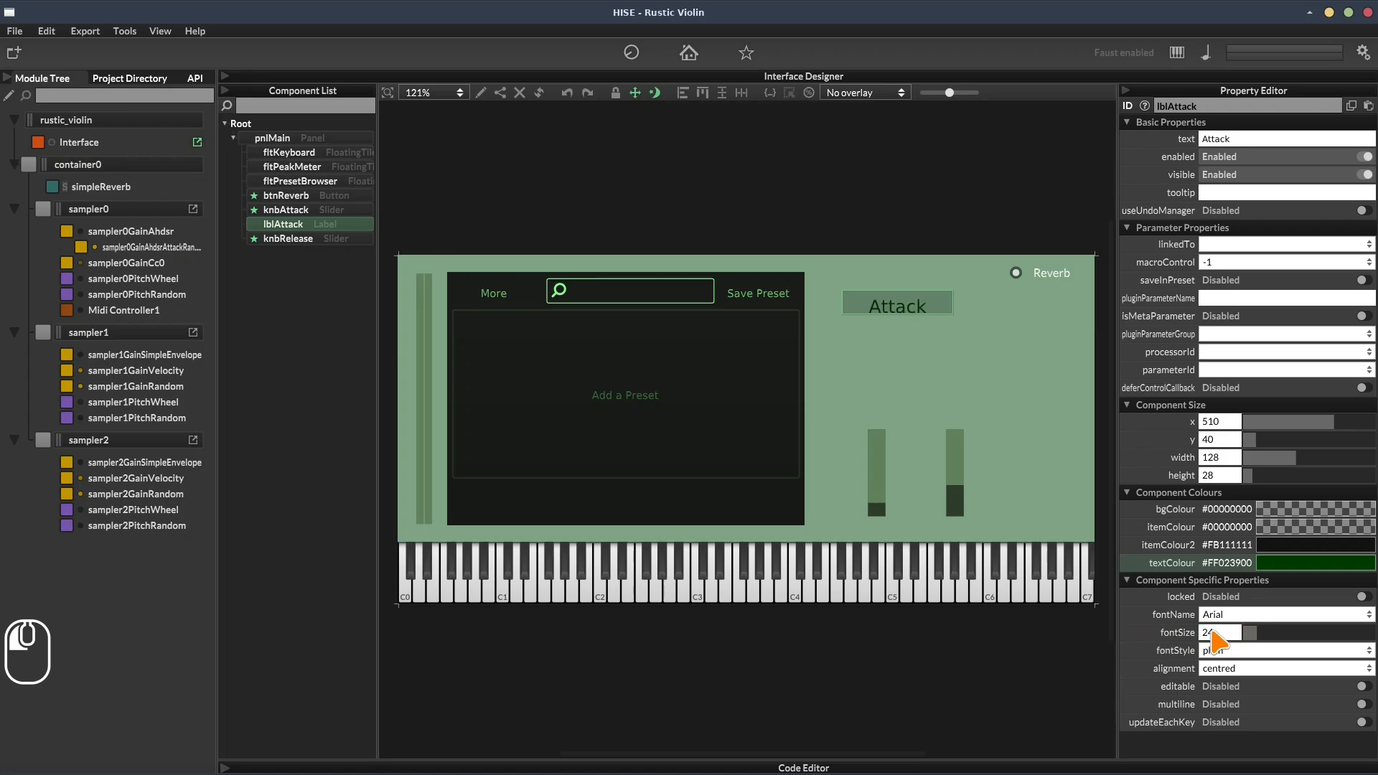
text(20)
key(Return)
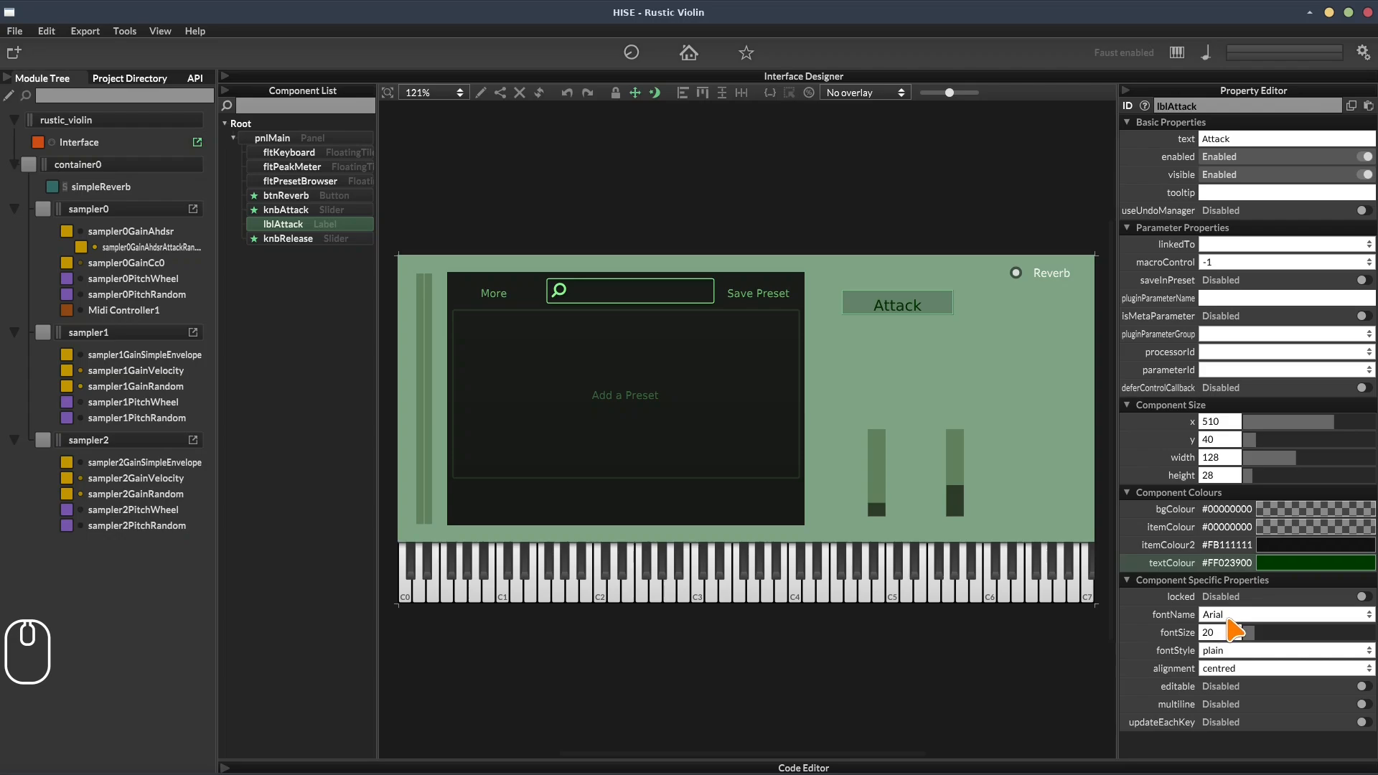
click(1228, 615)
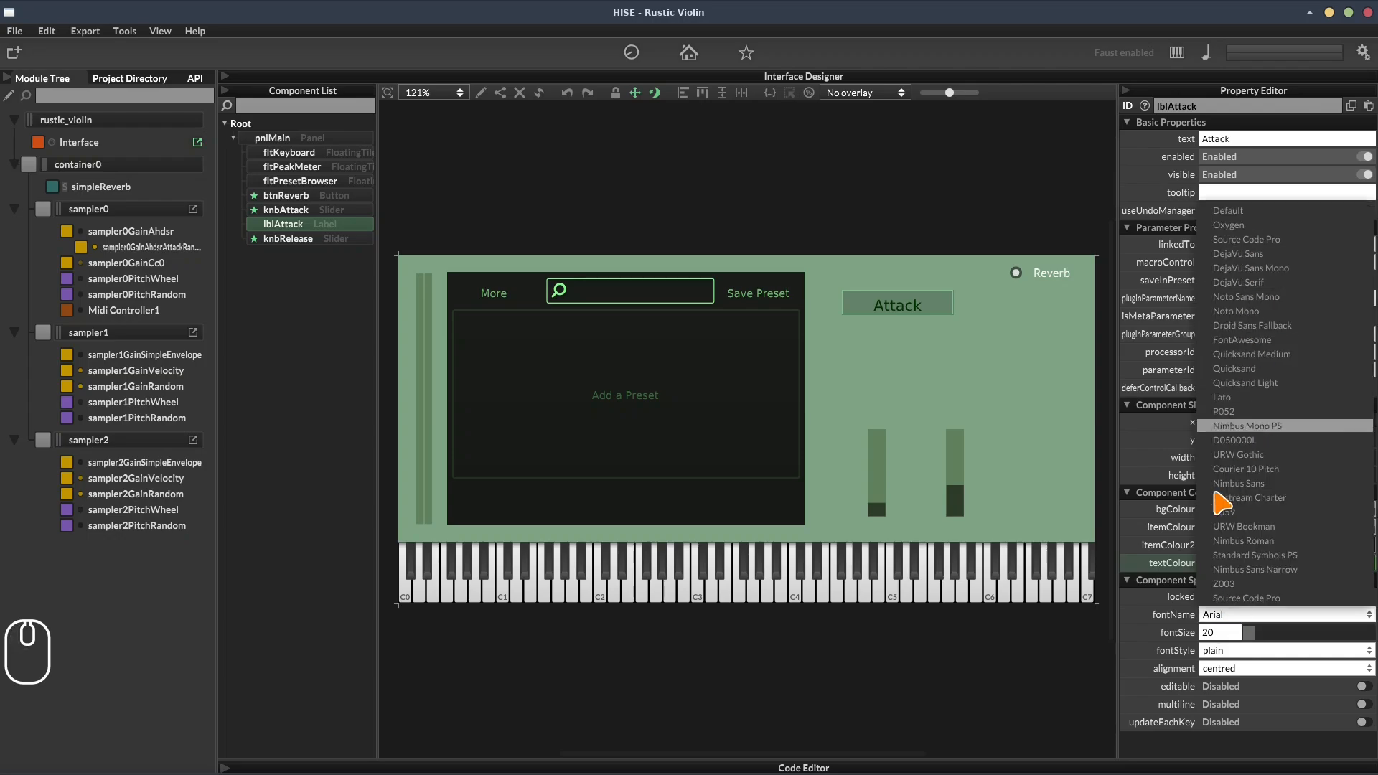
click(1143, 633)
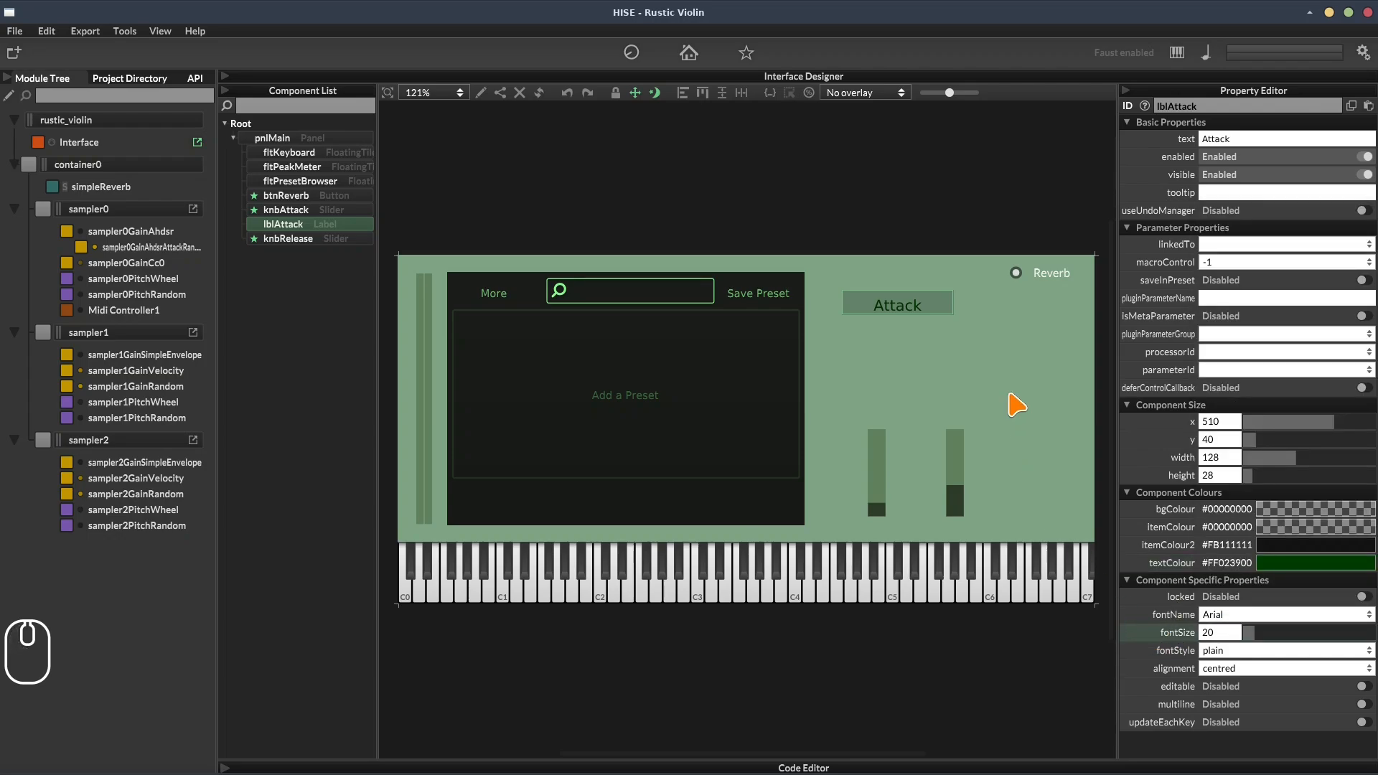
Resize lblAttack to 90 by 30 and move it to x 505, y 281, centred on the attack slider
drag(953, 313, 829, 514)
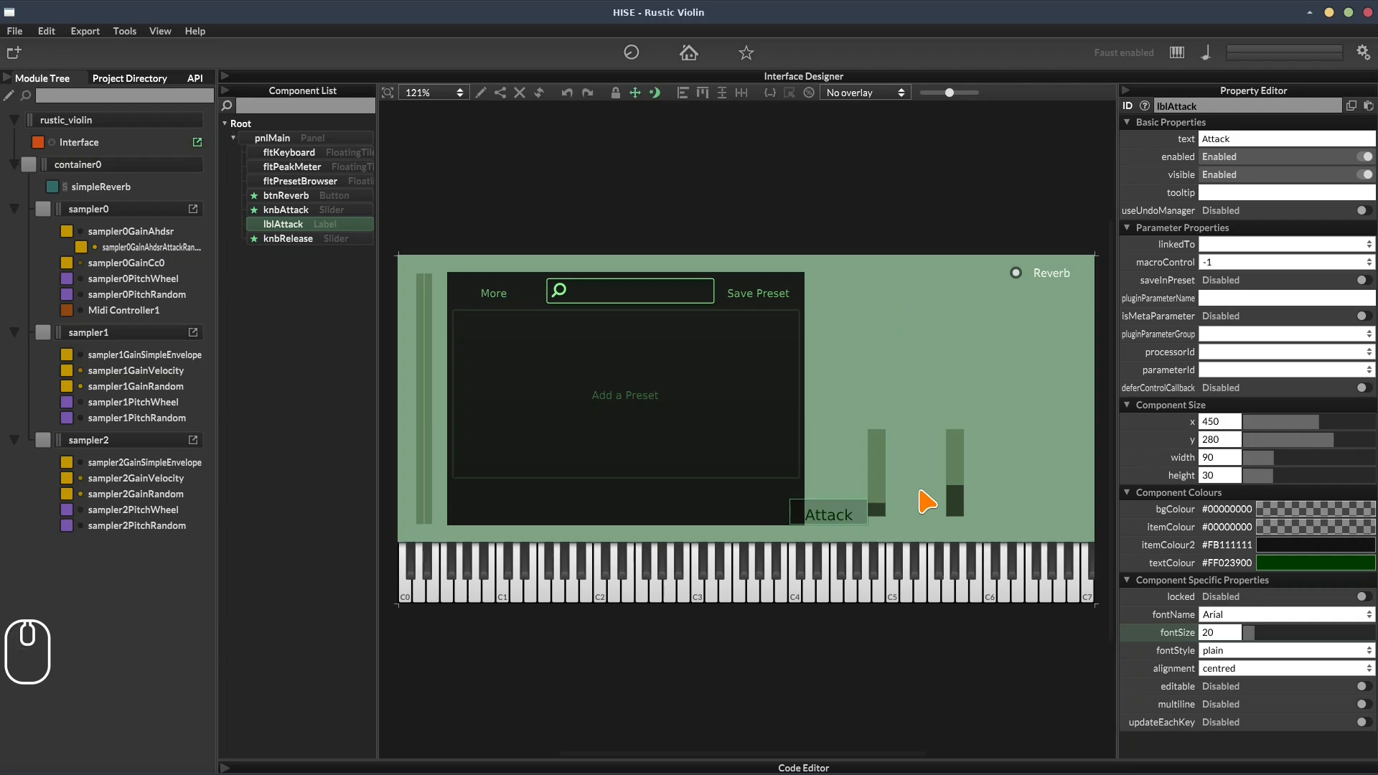
key(Right)
key(Right)
key(Right)
key(Right)
key(Right)
key(Right)
key(Right)
key(Right)
key(Right)
key(Right)
key(Right)
key(Right)
key(Right)
key(Right)
key(Right)
key(Right)
key(Right)
key(Right)
key(Right)
key(Right)
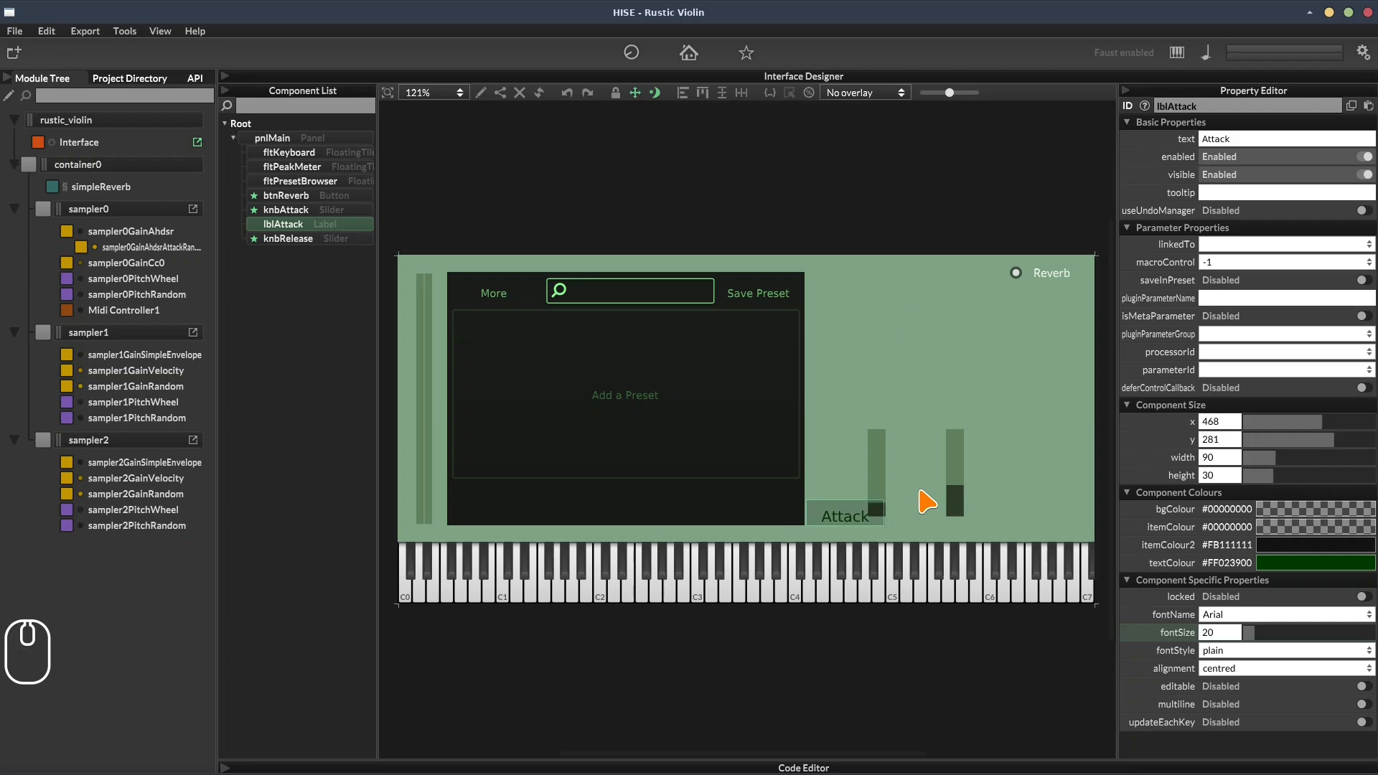
key(Right)
key(Right)
key(Right)
key(Right)
key(Right)
key(Right)
key(Right)
key(Right)
key(Right)
key(Right)
key(Right)
key(Right)
key(Right)
key(Right)
key(Right)
key(Right)
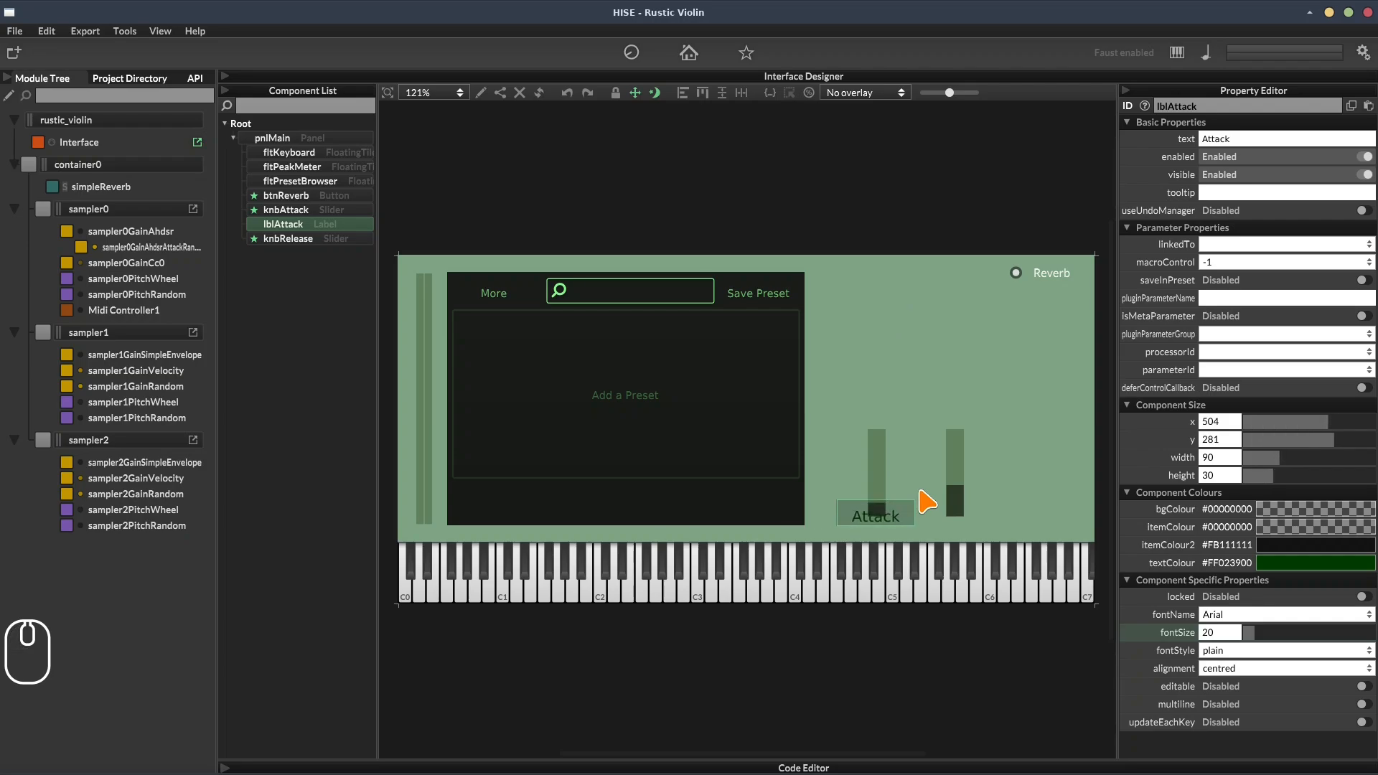
key(Right)
Select knbAttack and knbRelease together and move both sliders up to y 185
click(346, 210)
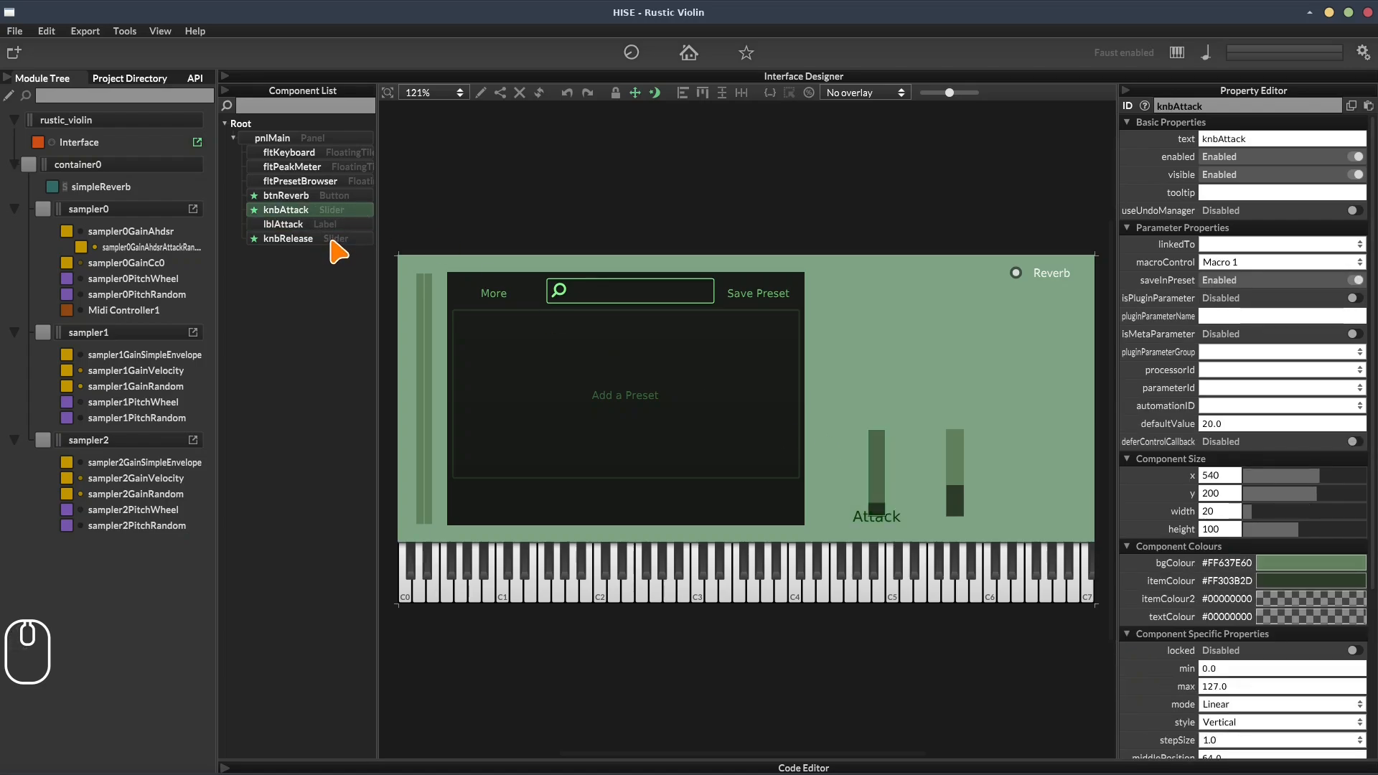
ctrl+click(332, 240)
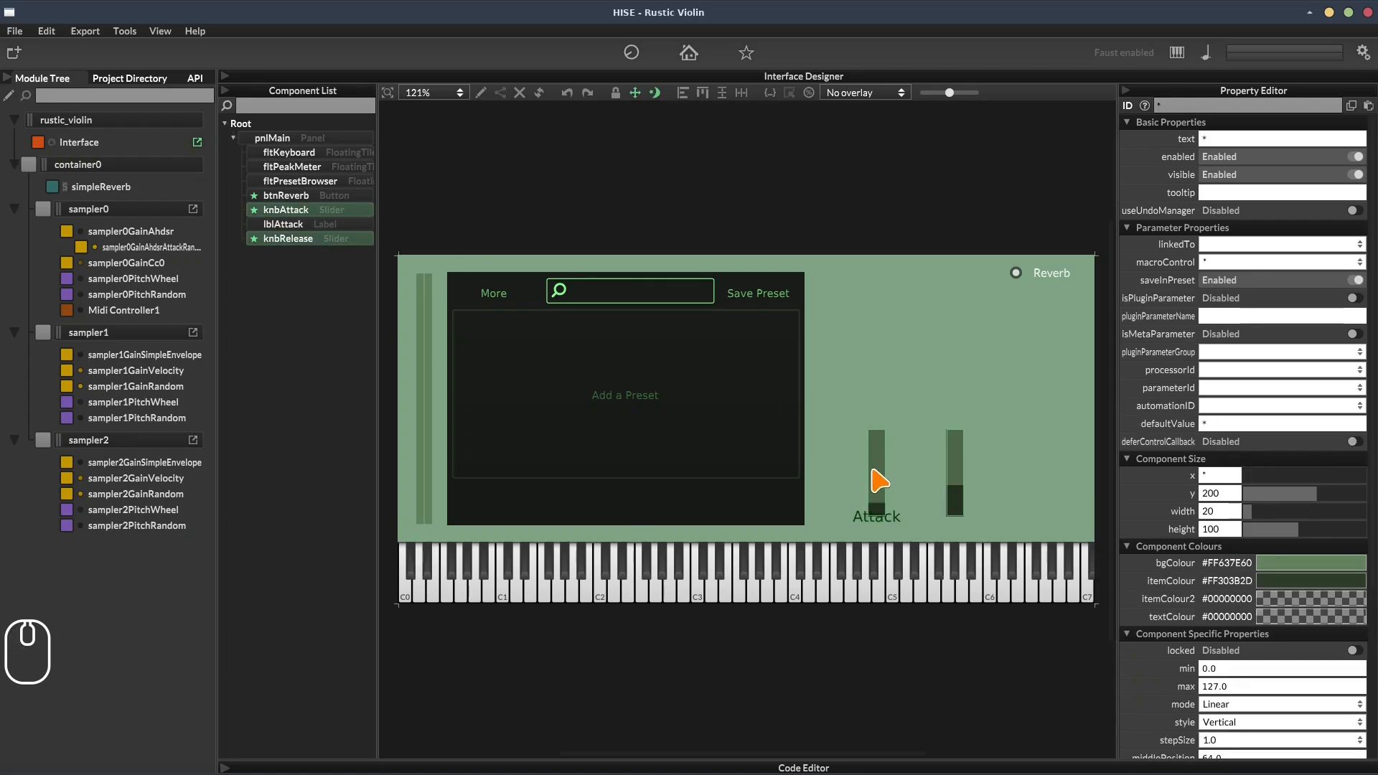
key(Up)
key(Up)
key(Up)
key(Up)
key(Up)
key(Up)
key(Up)
key(Up)
key(Up)
key(Up)
key(Up)
key(Up)
key(Up)
key(Up)
key(Up)
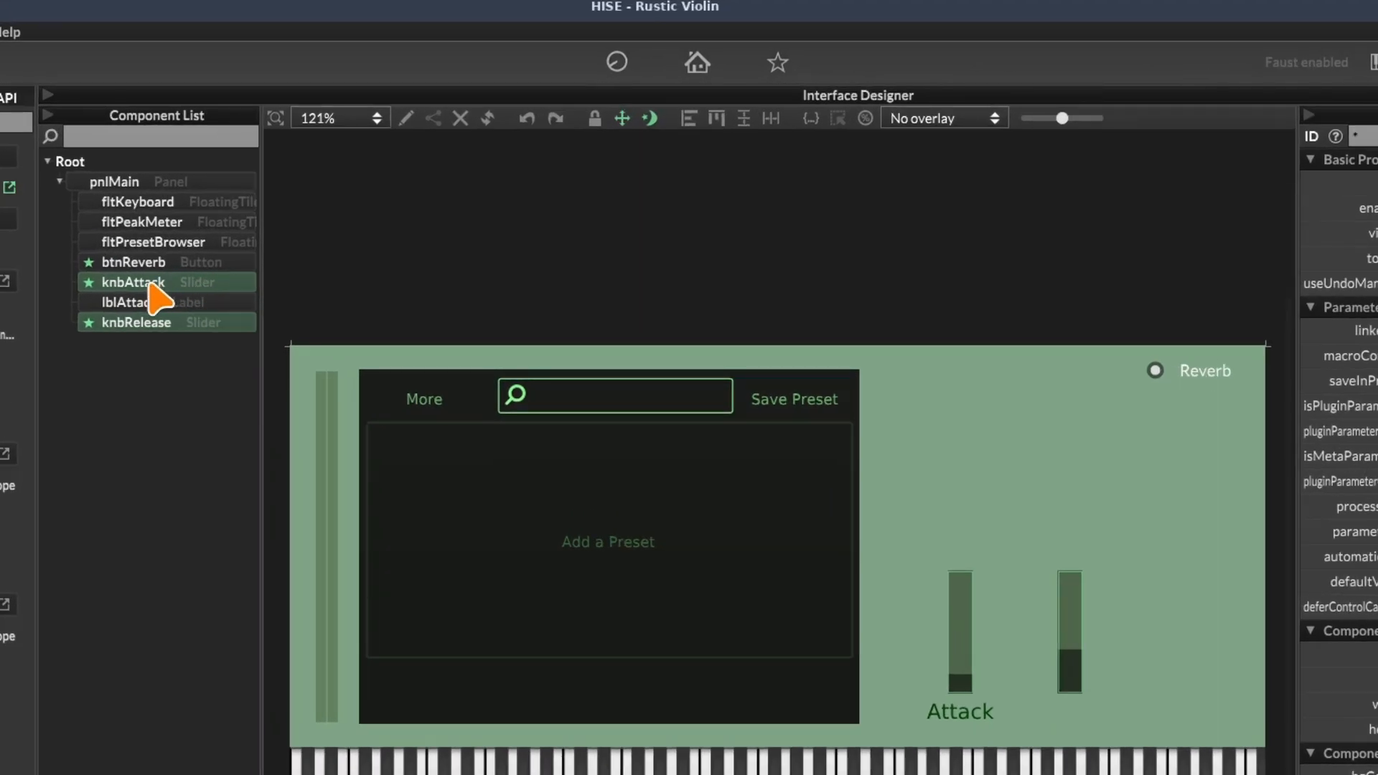
Try range selection and adding or removing individual components in the component list, ending with only btnReverb selected
click(151, 285)
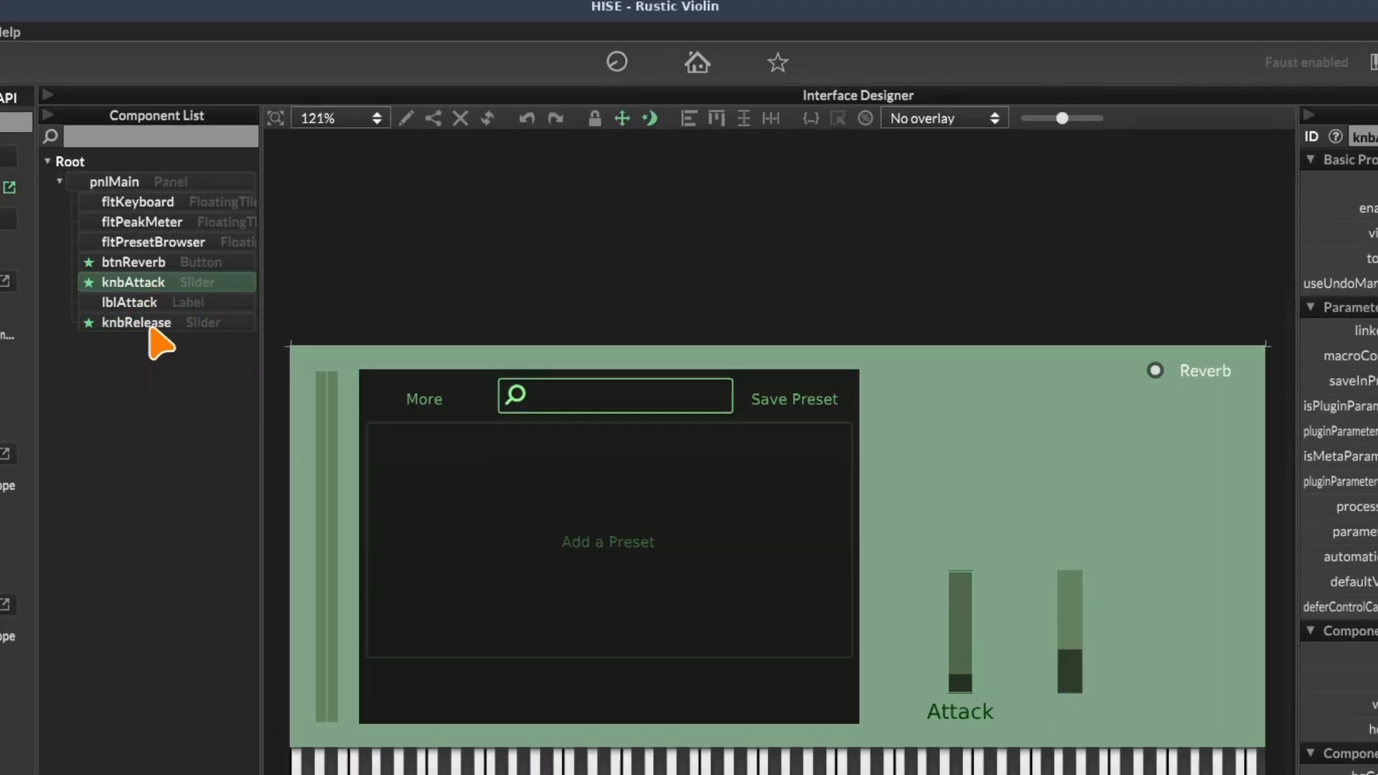
shift+click(149, 324)
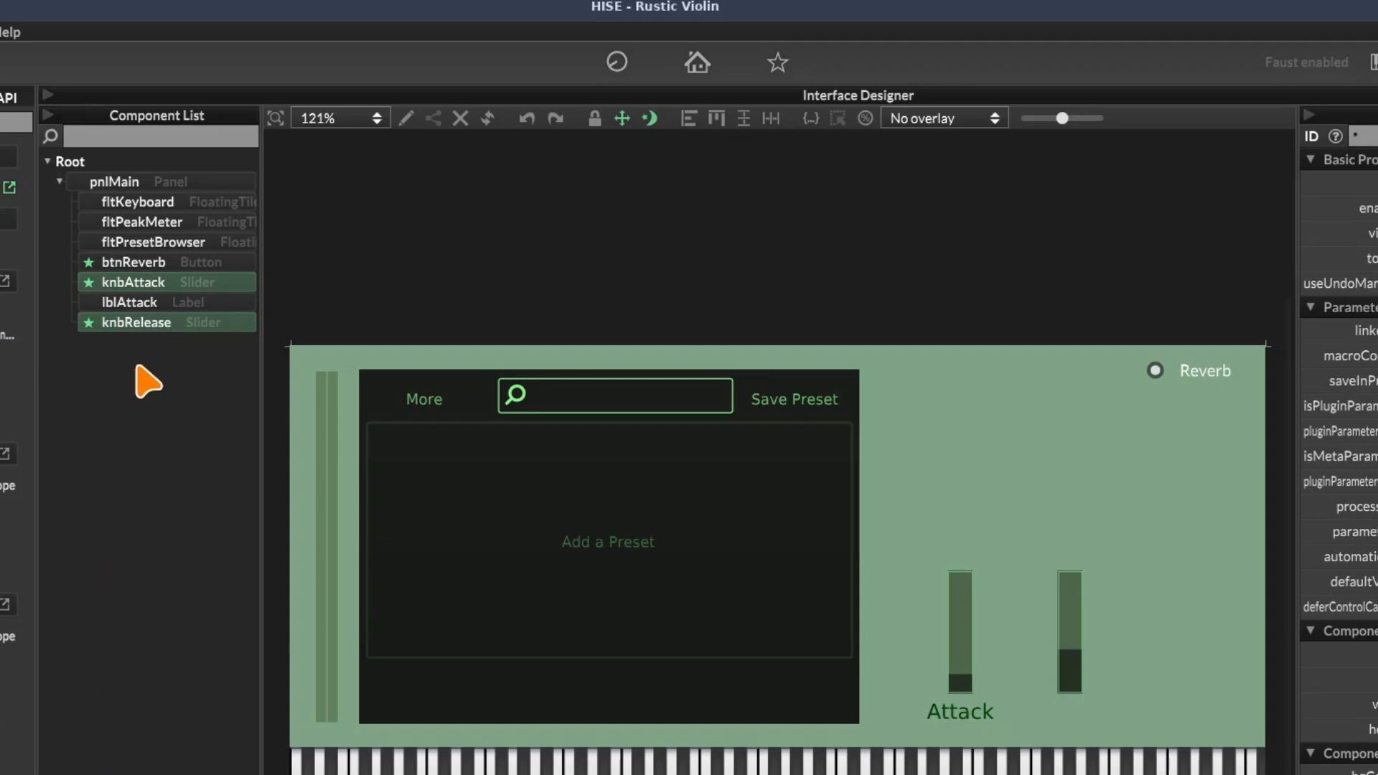
click(153, 265)
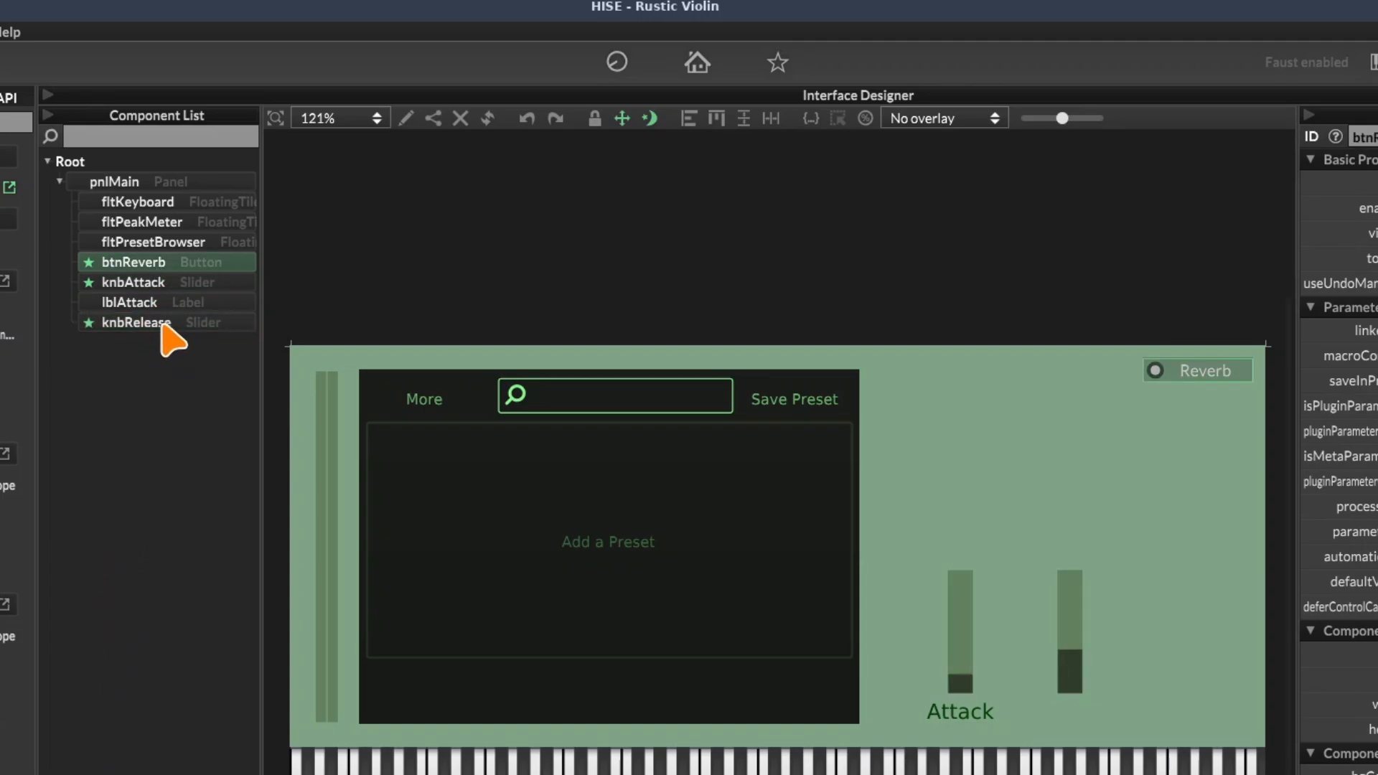
shift+click(163, 324)
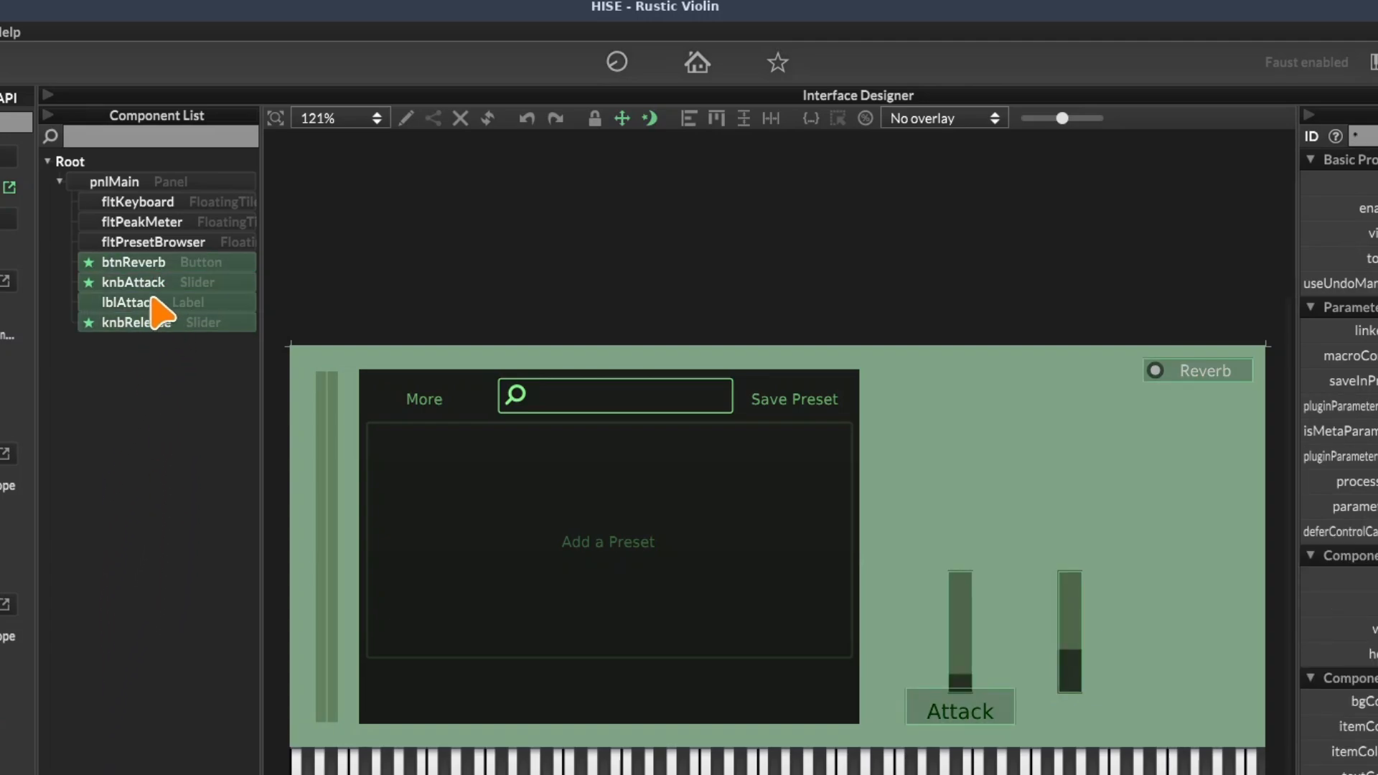
ctrl+click(151, 326)
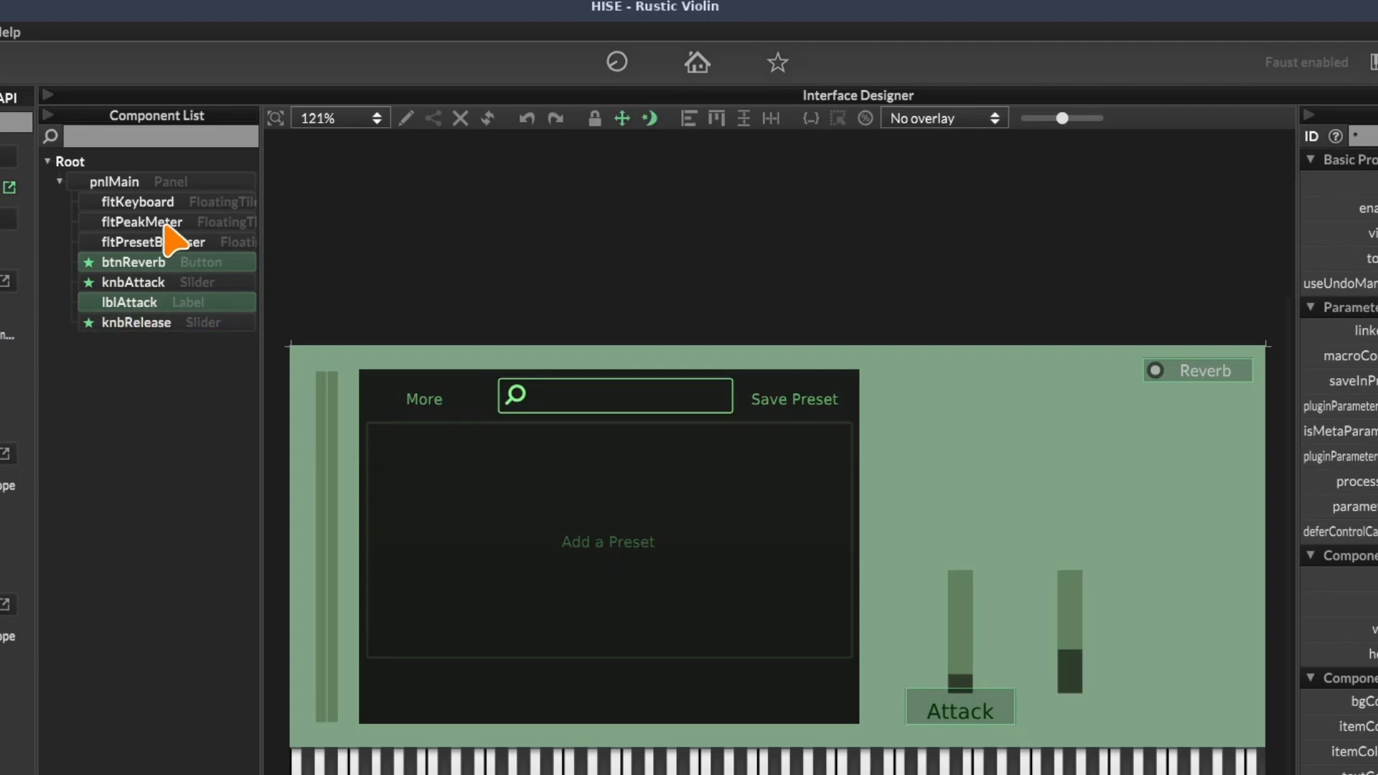
ctrl+click(175, 228)
ctrl+click(158, 244)
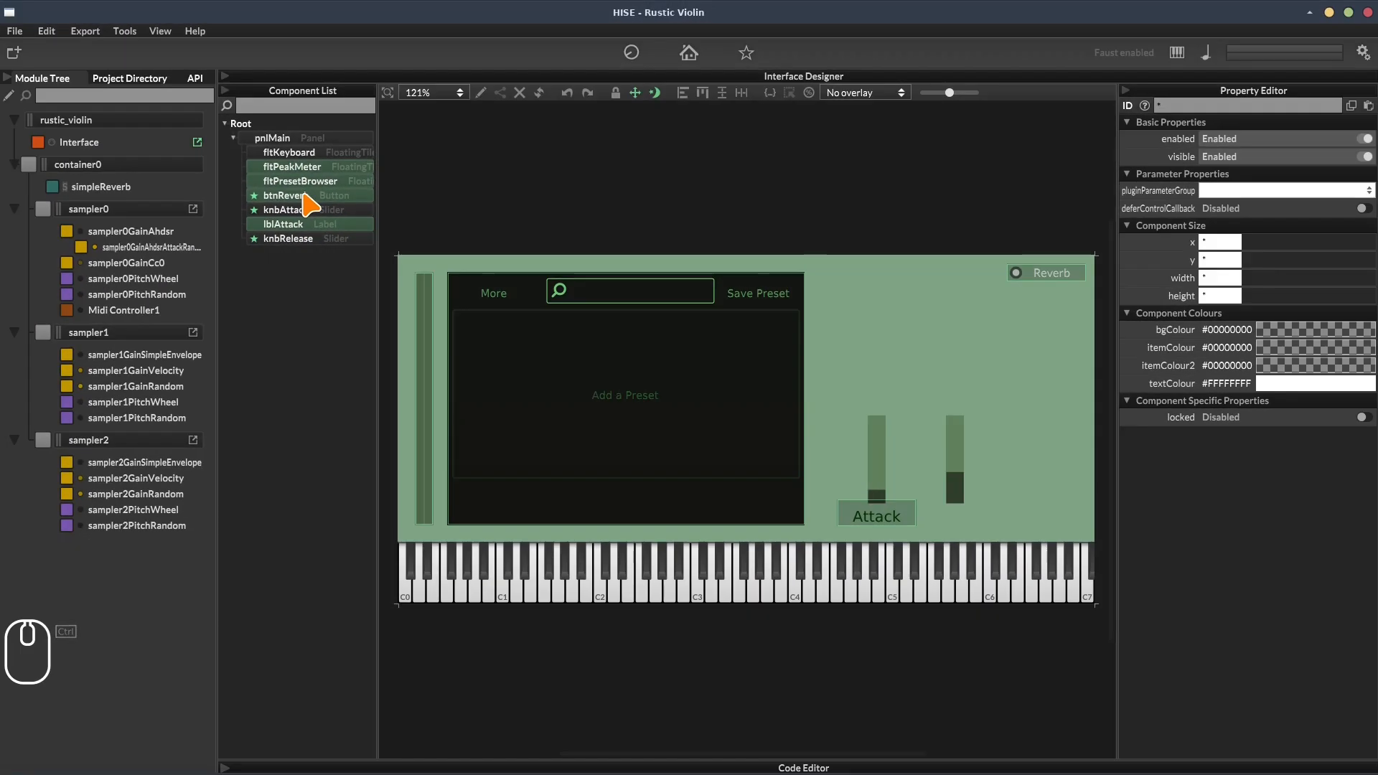
click(303, 195)
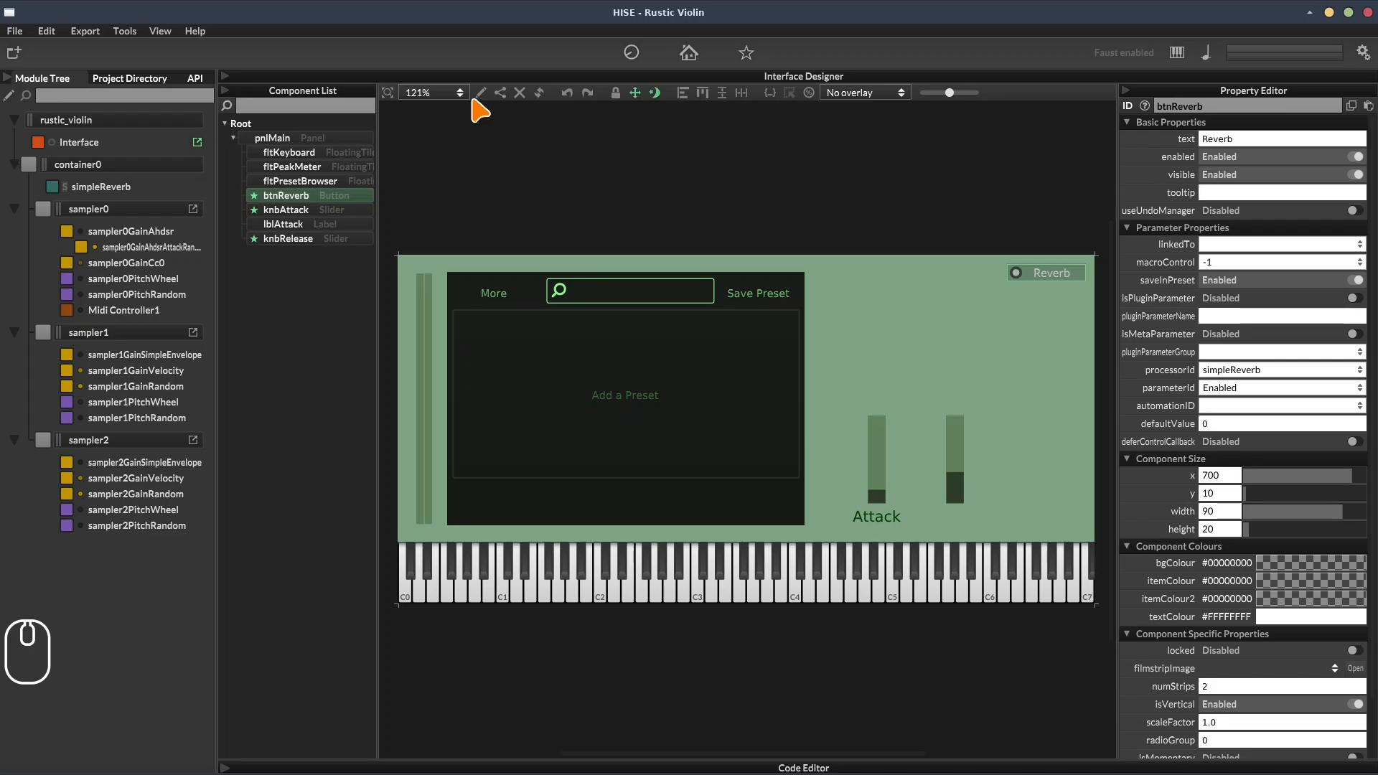
Enable interface editing and try a marquee selection over both sliders and the Attack label, then select only lblAttack
click(479, 93)
drag(1018, 358, 848, 521)
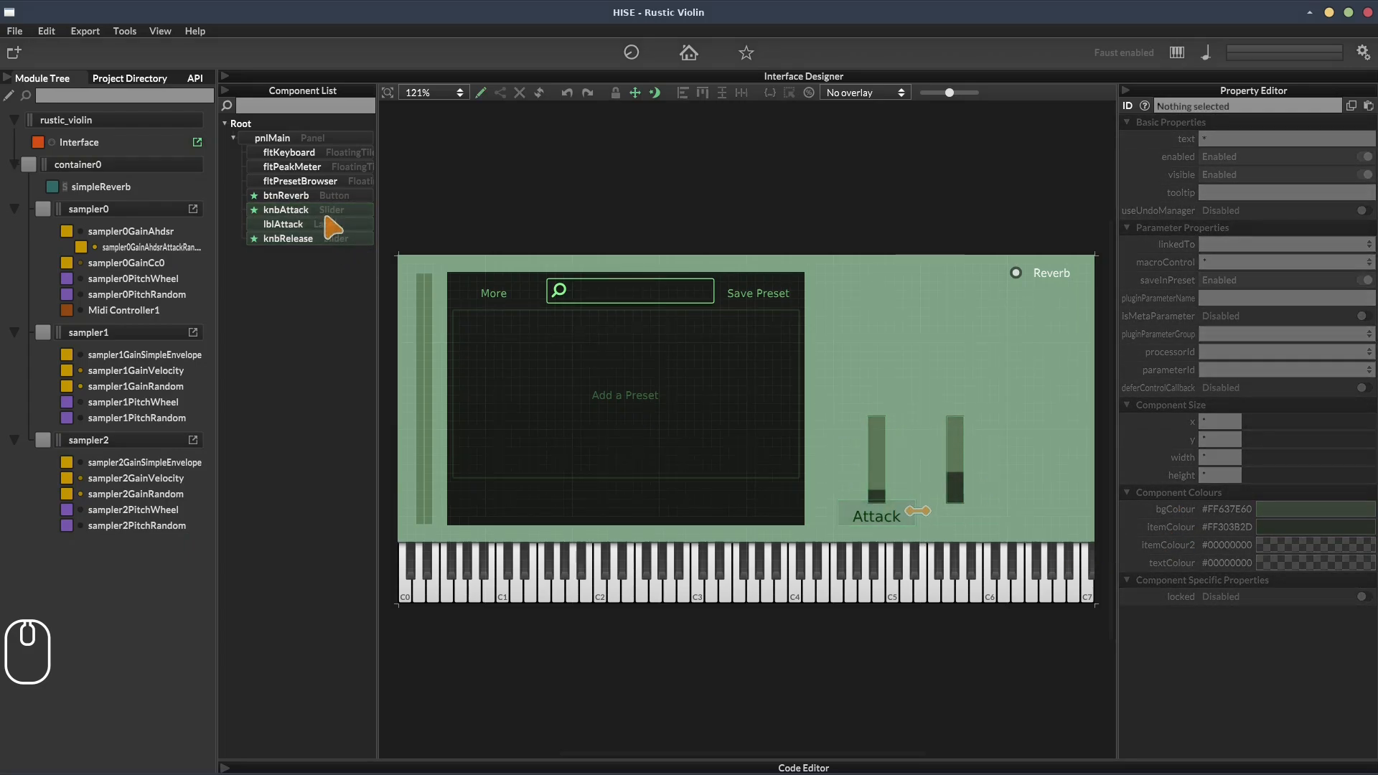
click(330, 224)
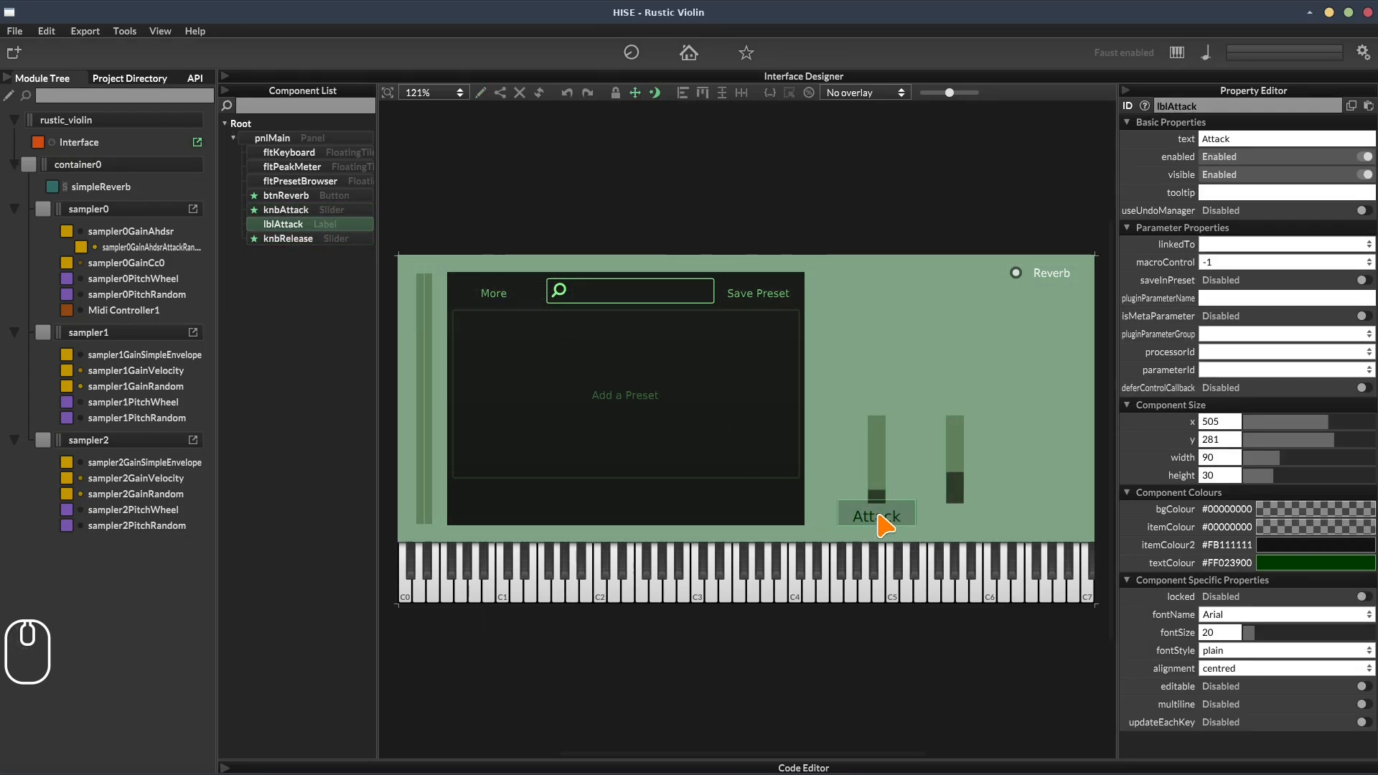
click(334, 224)
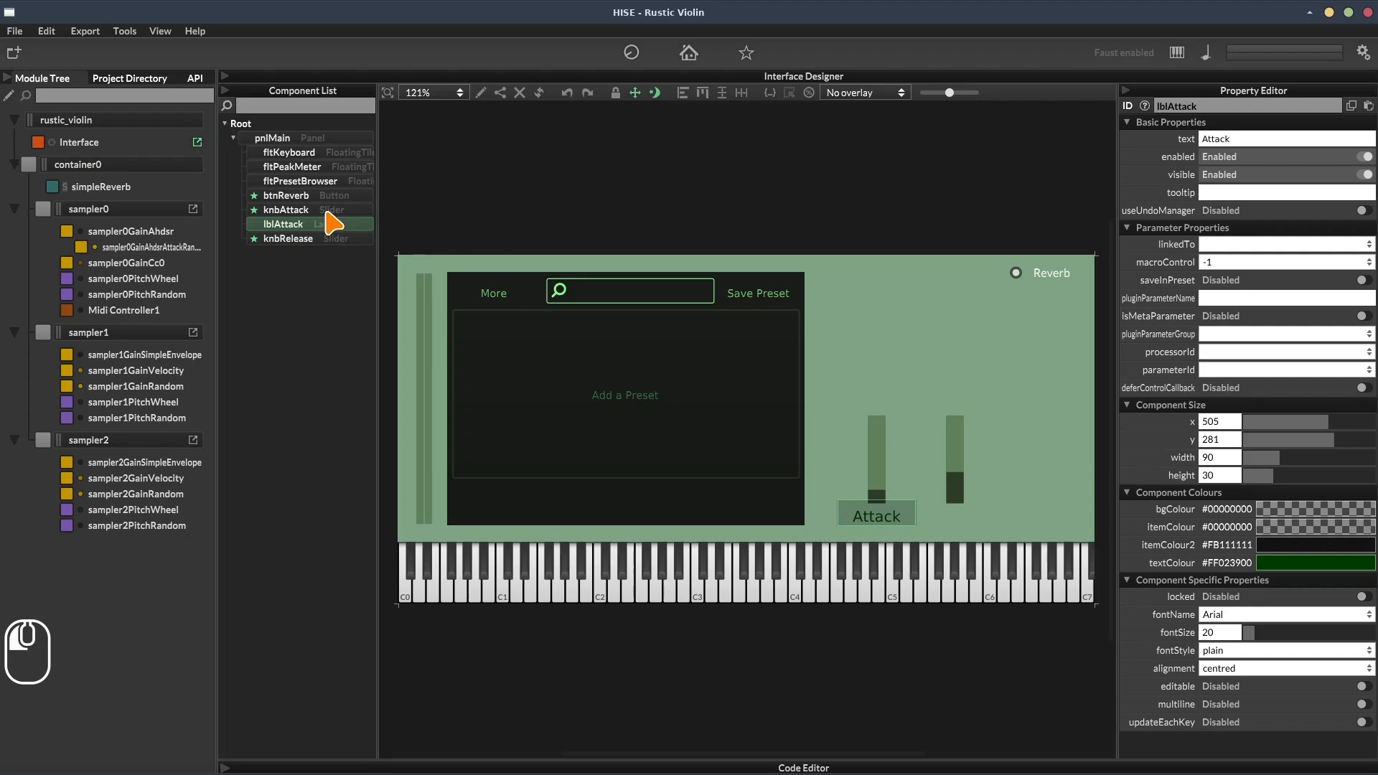
Select knbAttack and knbRelease together and move both sliders up another 10 pixels to y 175
click(328, 214)
ctrl+click(329, 238)
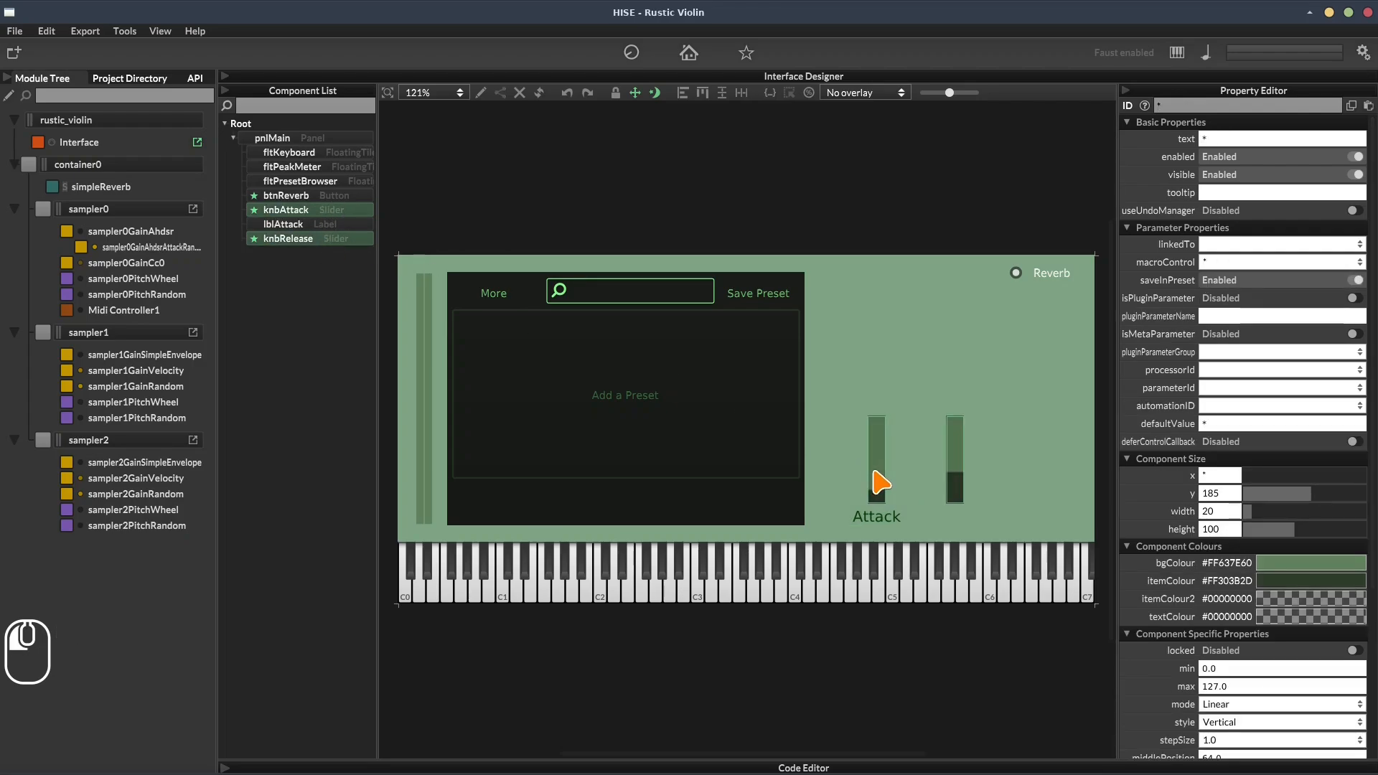
key(shift+Up)
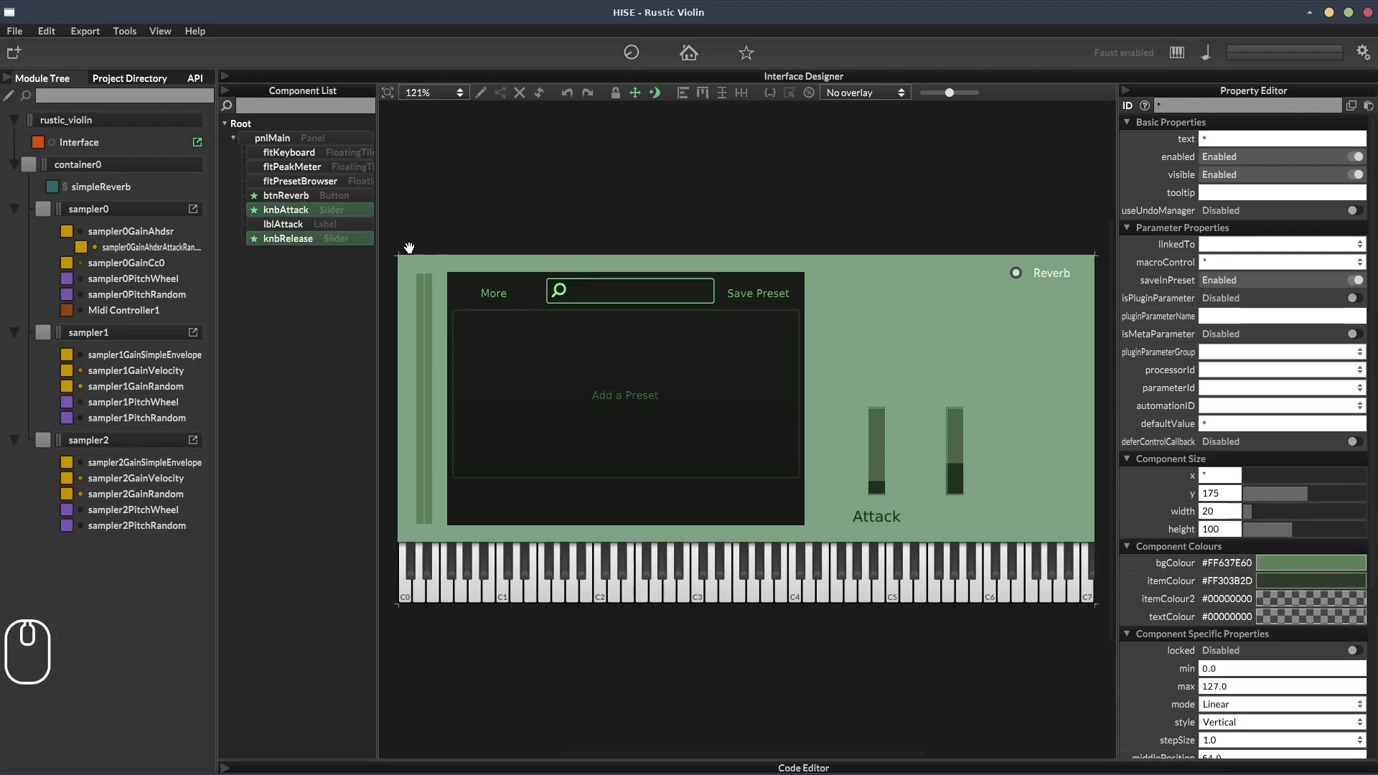
Select lblAttack with knbAttack and examine the label's alignment beneath the slider up close
click(357, 225)
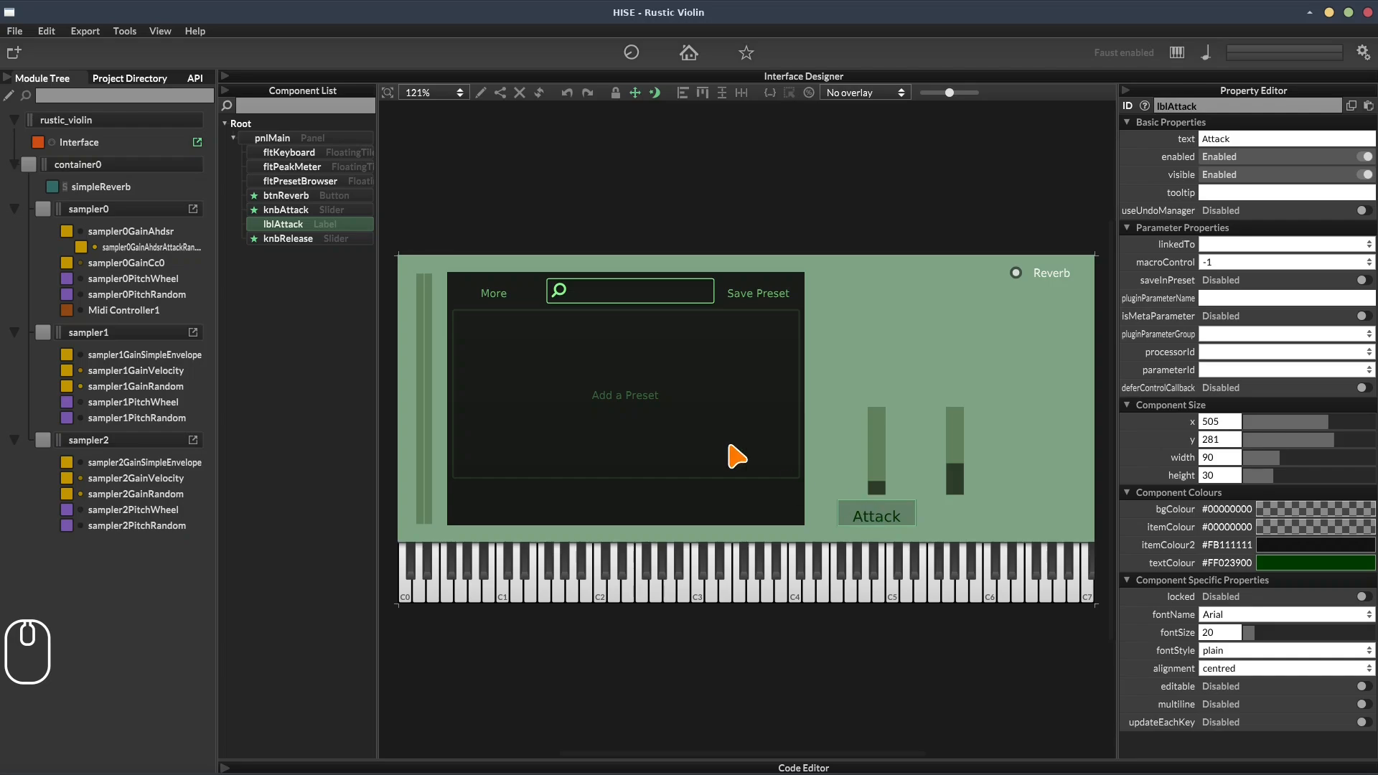
ctrl+click(294, 210)
ctrl+scroll(883, 549, up, 3)
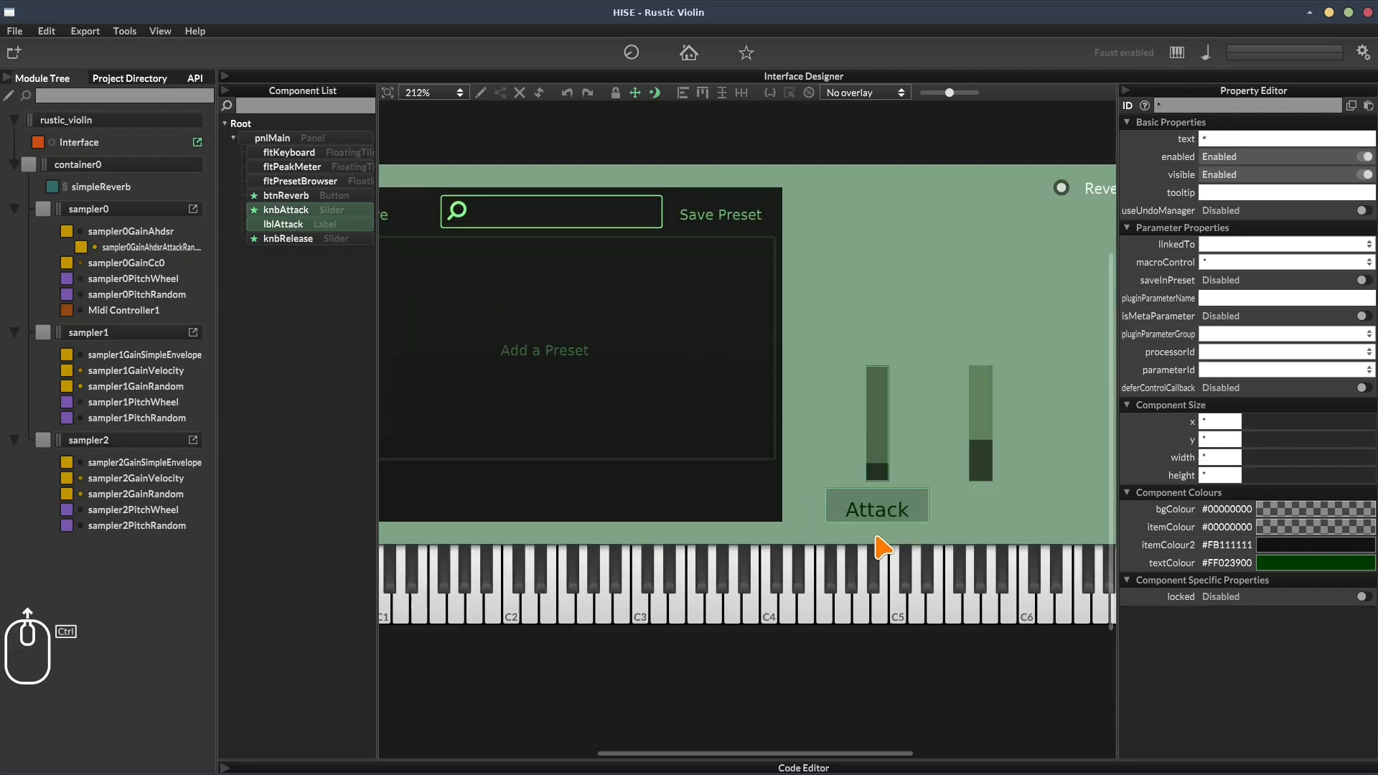
ctrl+scroll(883, 549, up, 3)
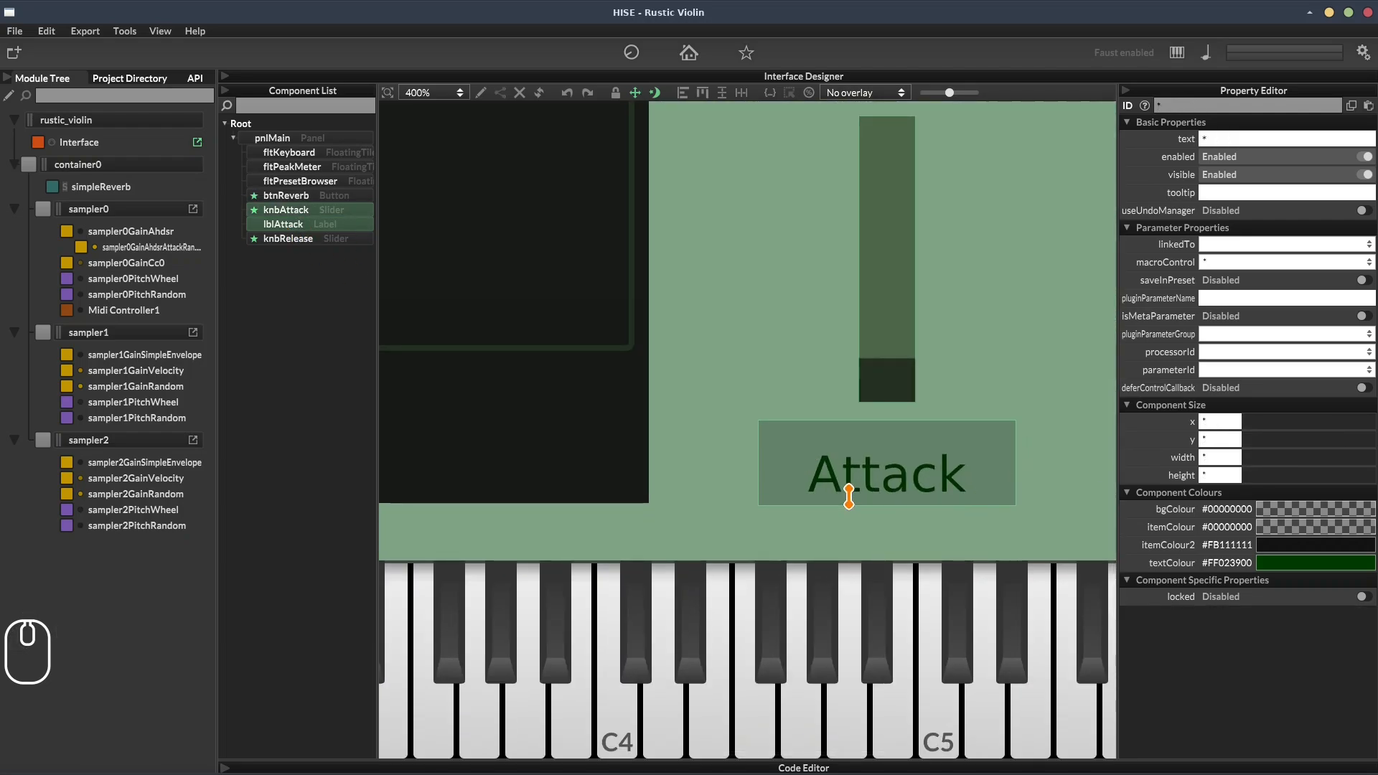
ctrl+scroll(897, 475, down, 5)
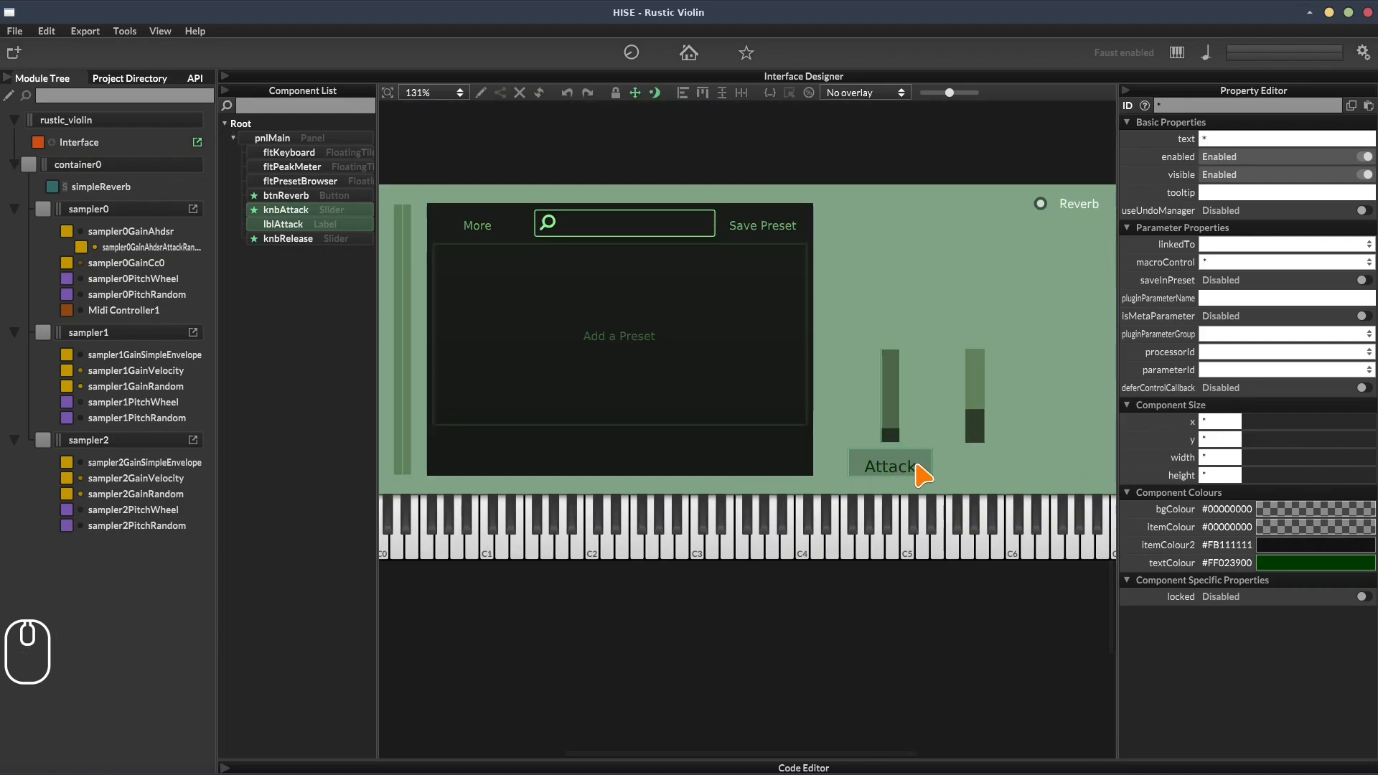
Select only lblAttack, open the floating interface preview and move it clear of the label on the canvas
click(347, 224)
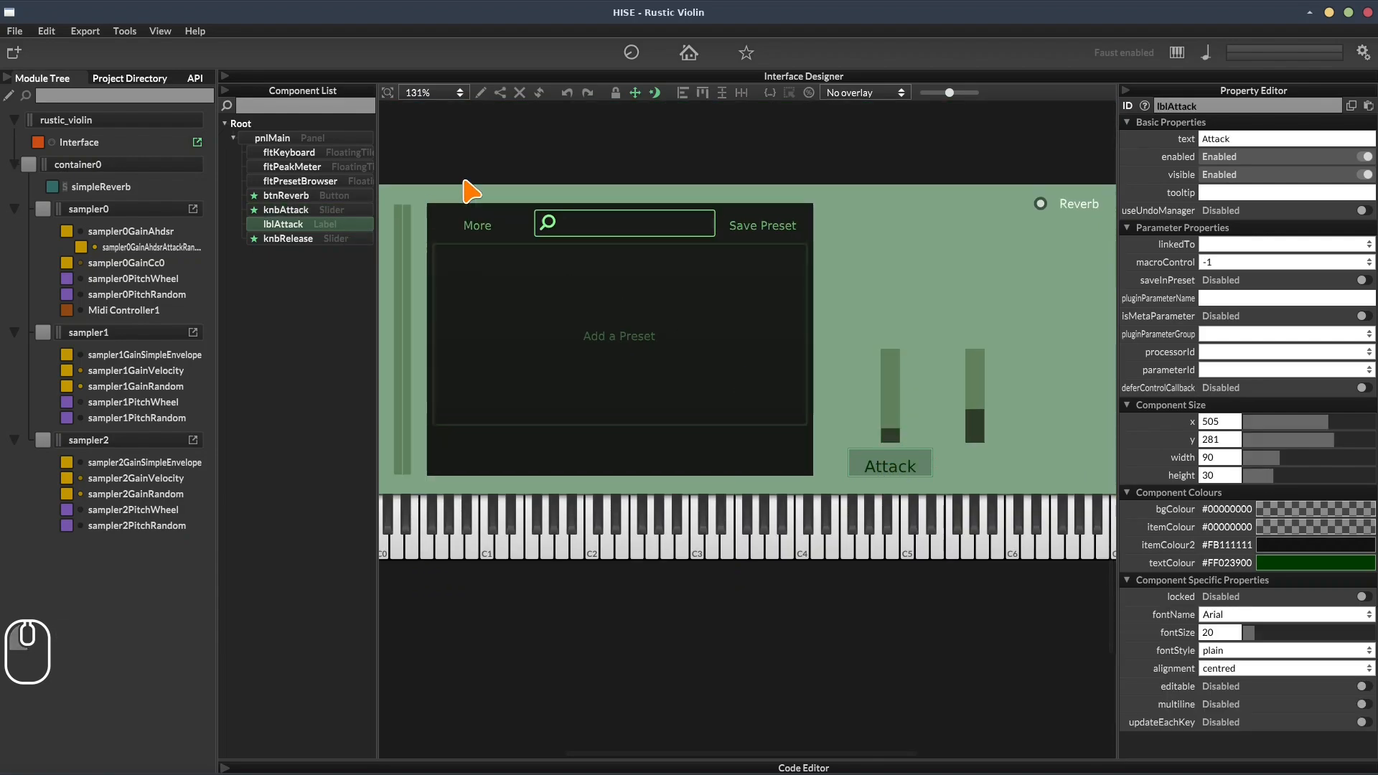
click(688, 56)
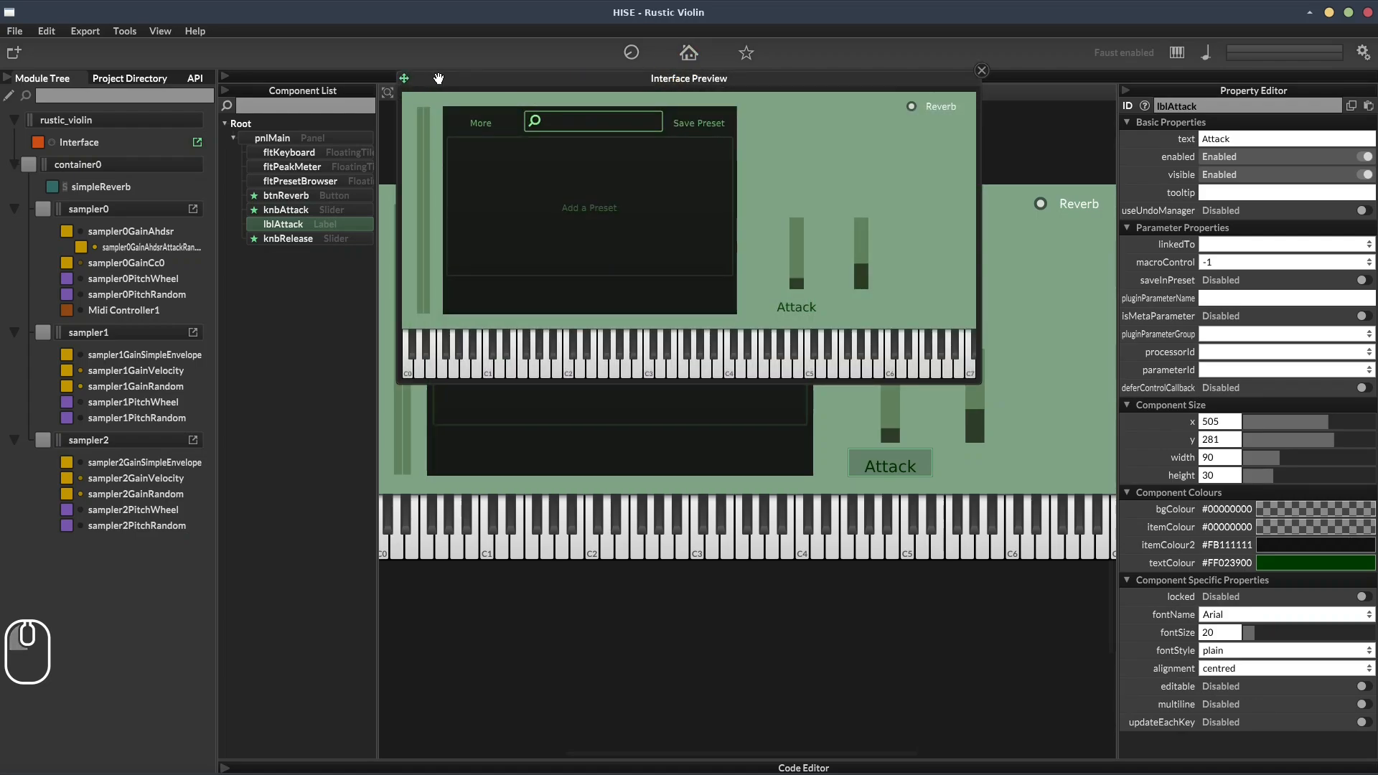
drag(439, 78, 362, 68)
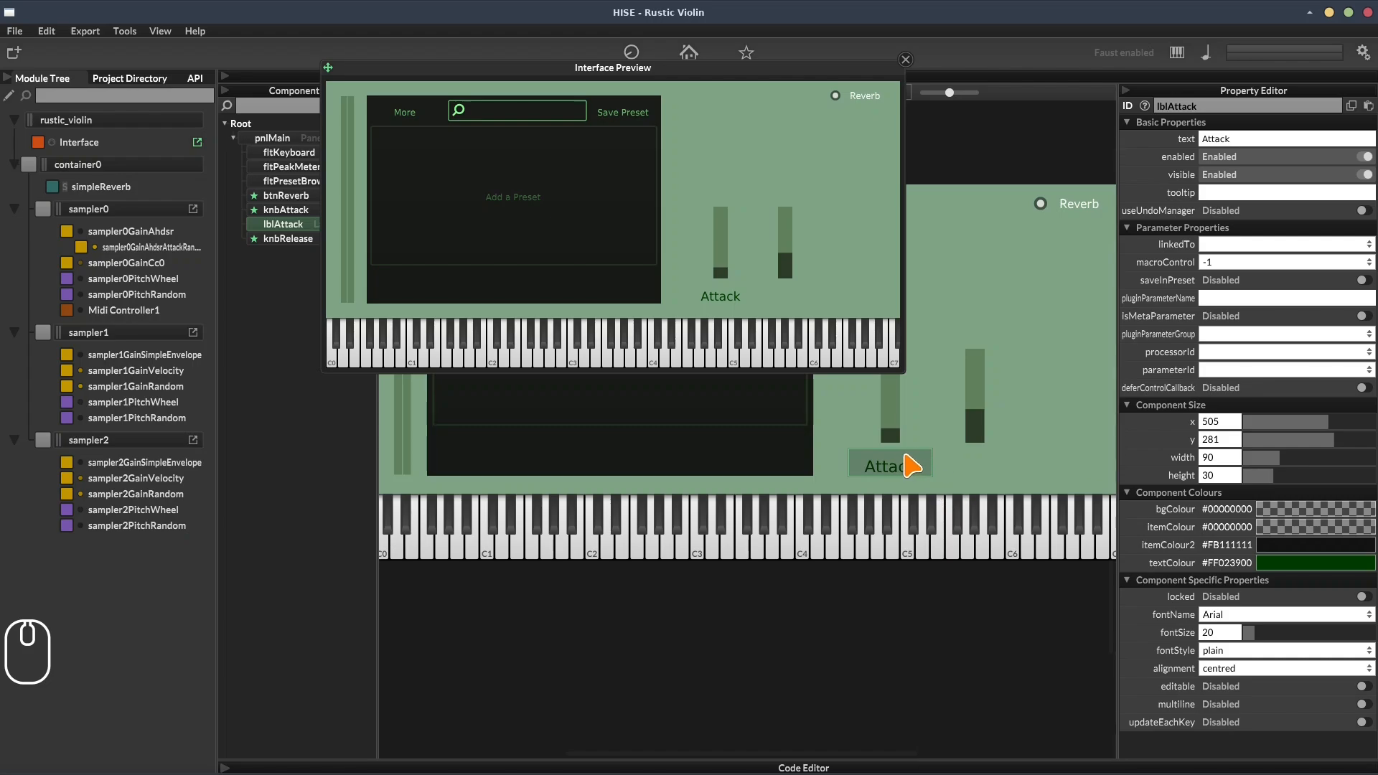
Nudge lblAttack up and back down to y 281 to compare positions in the interface preview, then close the preview
key(Up)
key(Up)
key(Up)
key(Up)
key(Up)
key(Up)
key(Up)
key(Up)
key(Up)
key(Up)
key(Up)
key(Up)
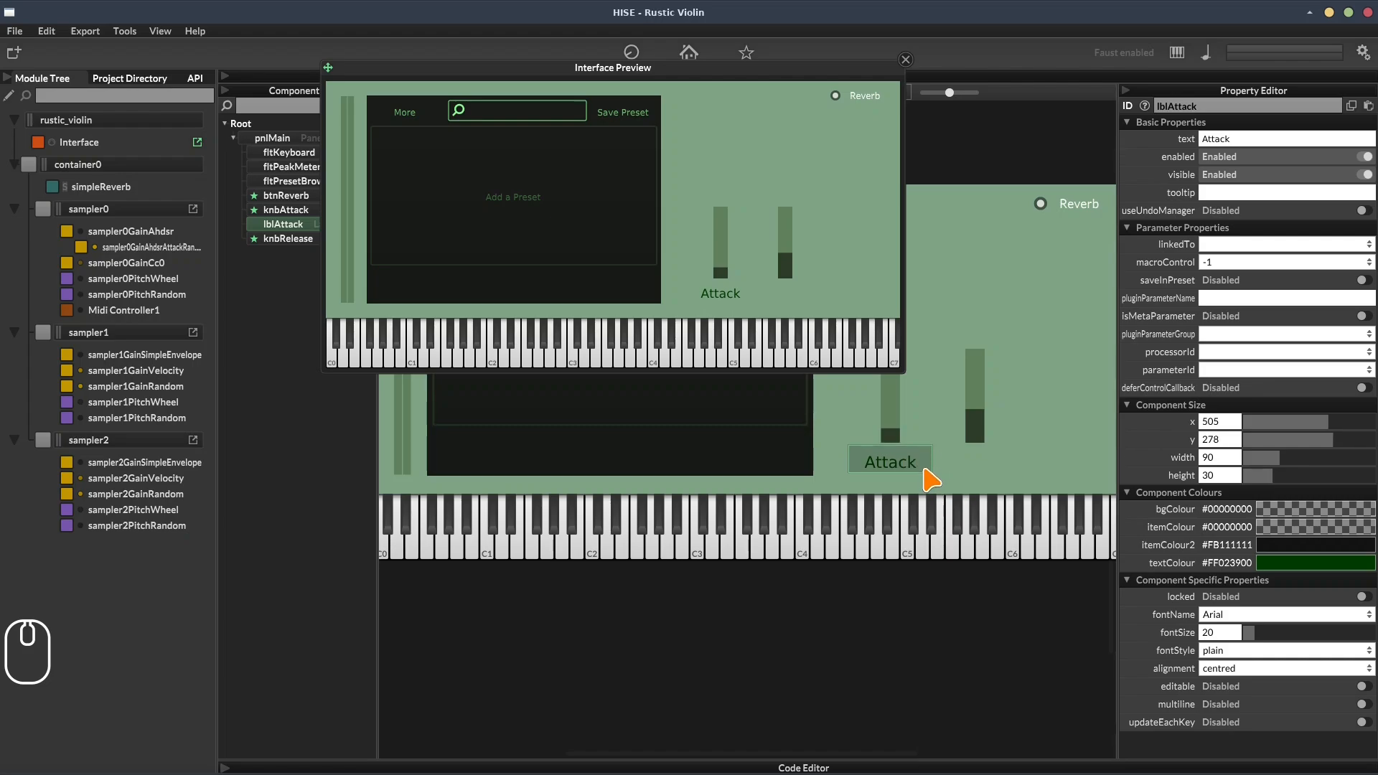
key(Down)
key(Down)
key(Down)
key(Down)
key(Down)
key(Down)
key(Down)
key(Down)
key(Down)
key(Down)
key(Down)
key(Down)
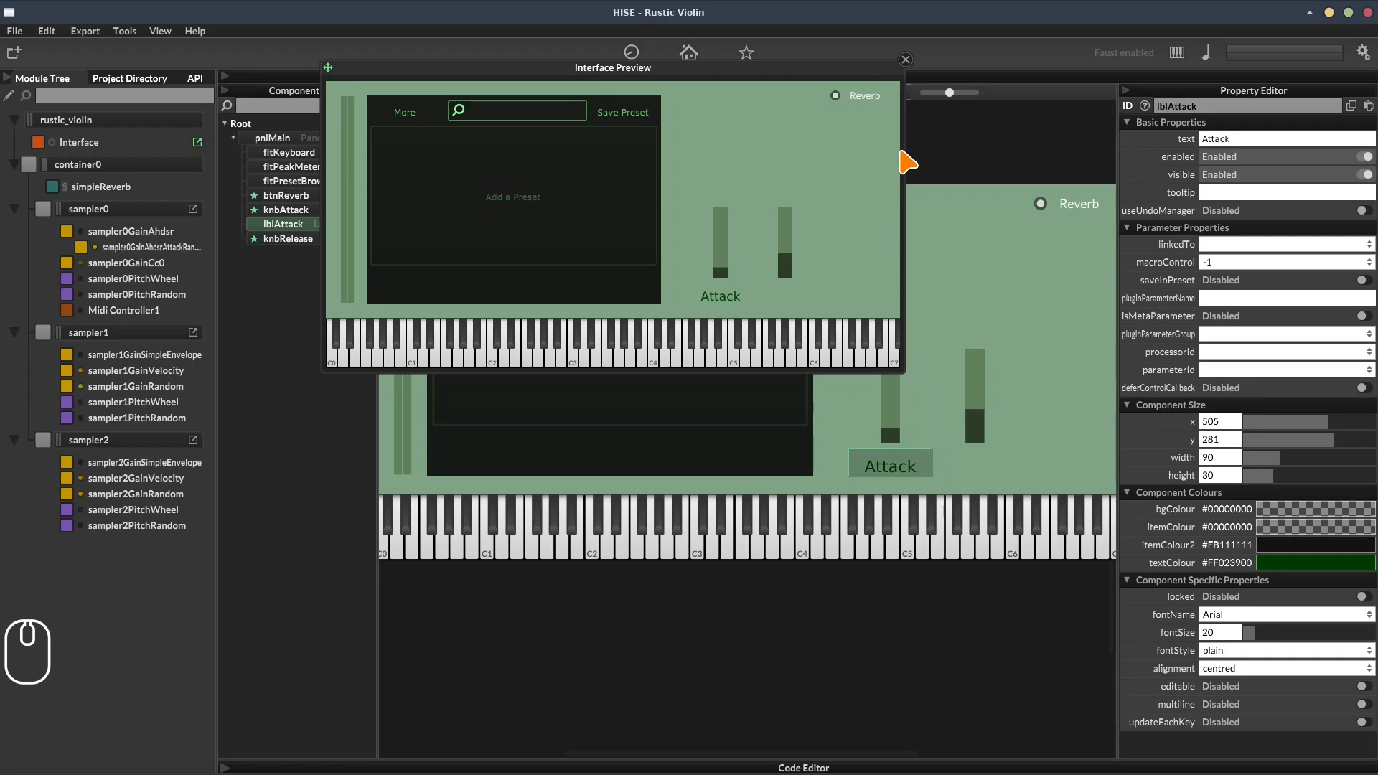
click(905, 60)
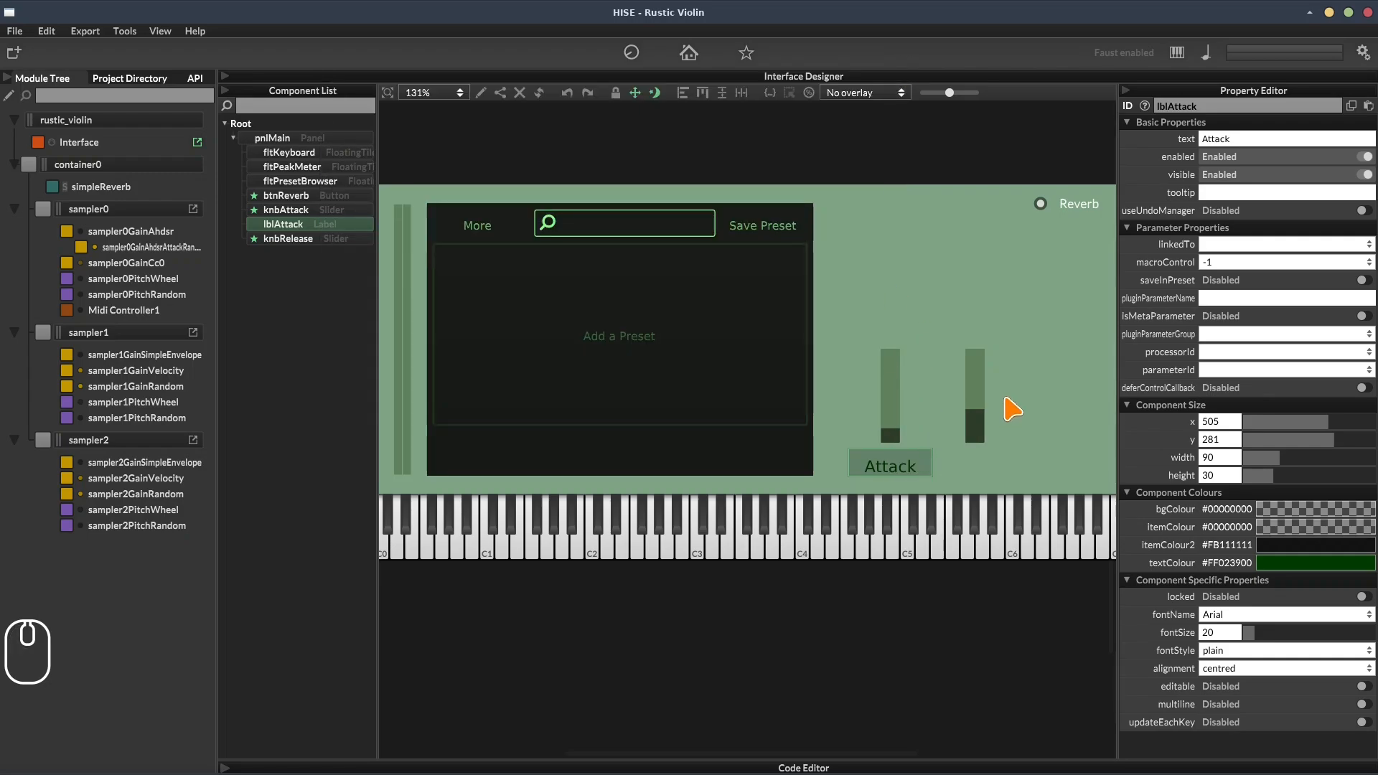
Duplicate lblAttack and place the copy beneath the release slider at about x 600, y 290
key(ctrl+d)
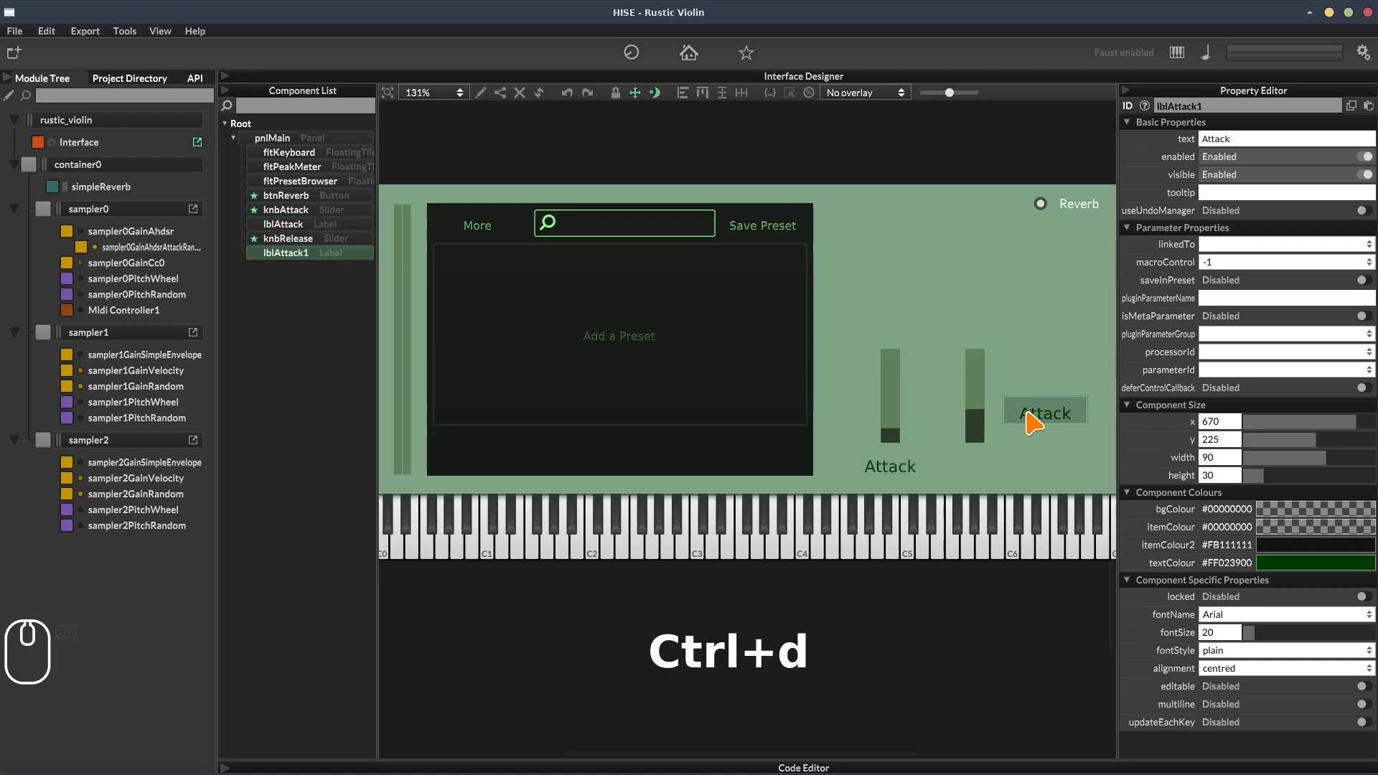
drag(1009, 406, 970, 470)
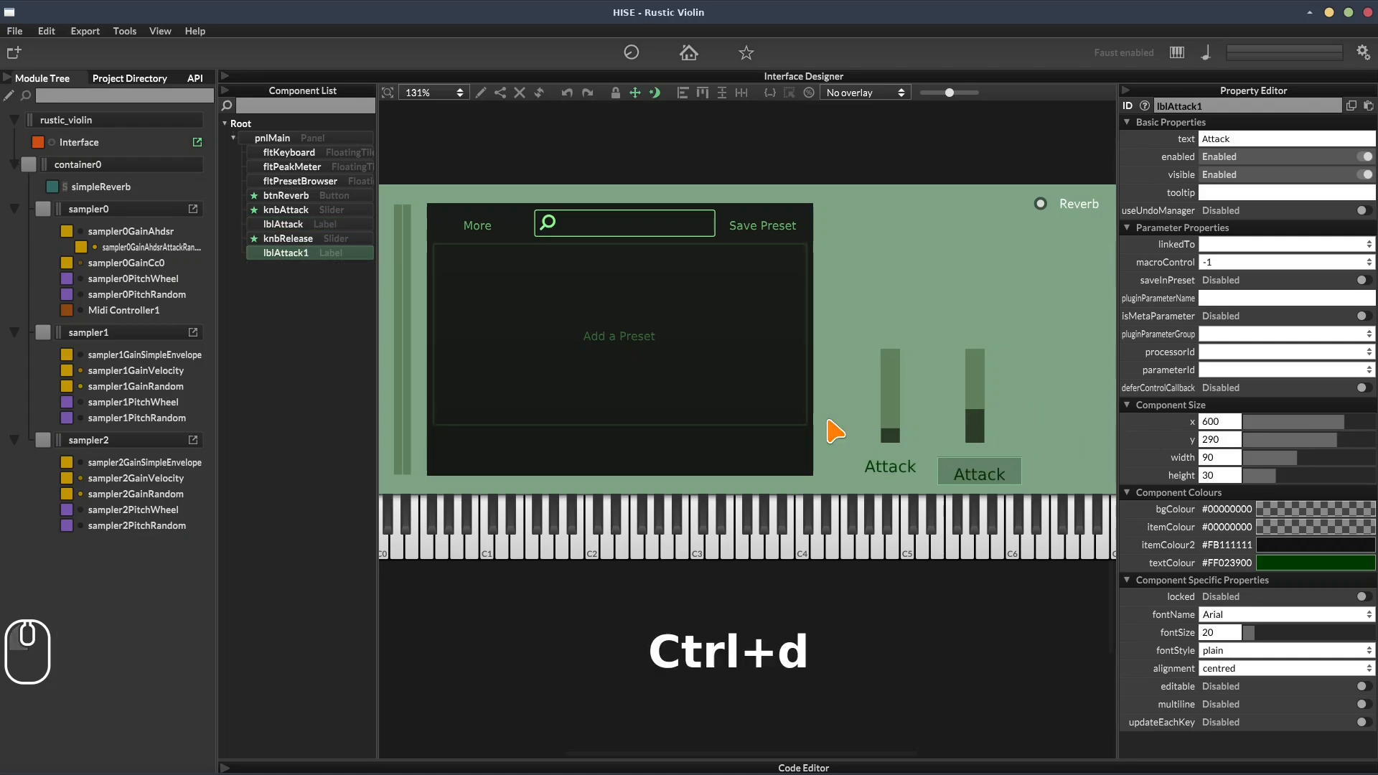
Rename the duplicated label to lblRelease and set its text to Release
double_click(331, 255)
text(lbl)
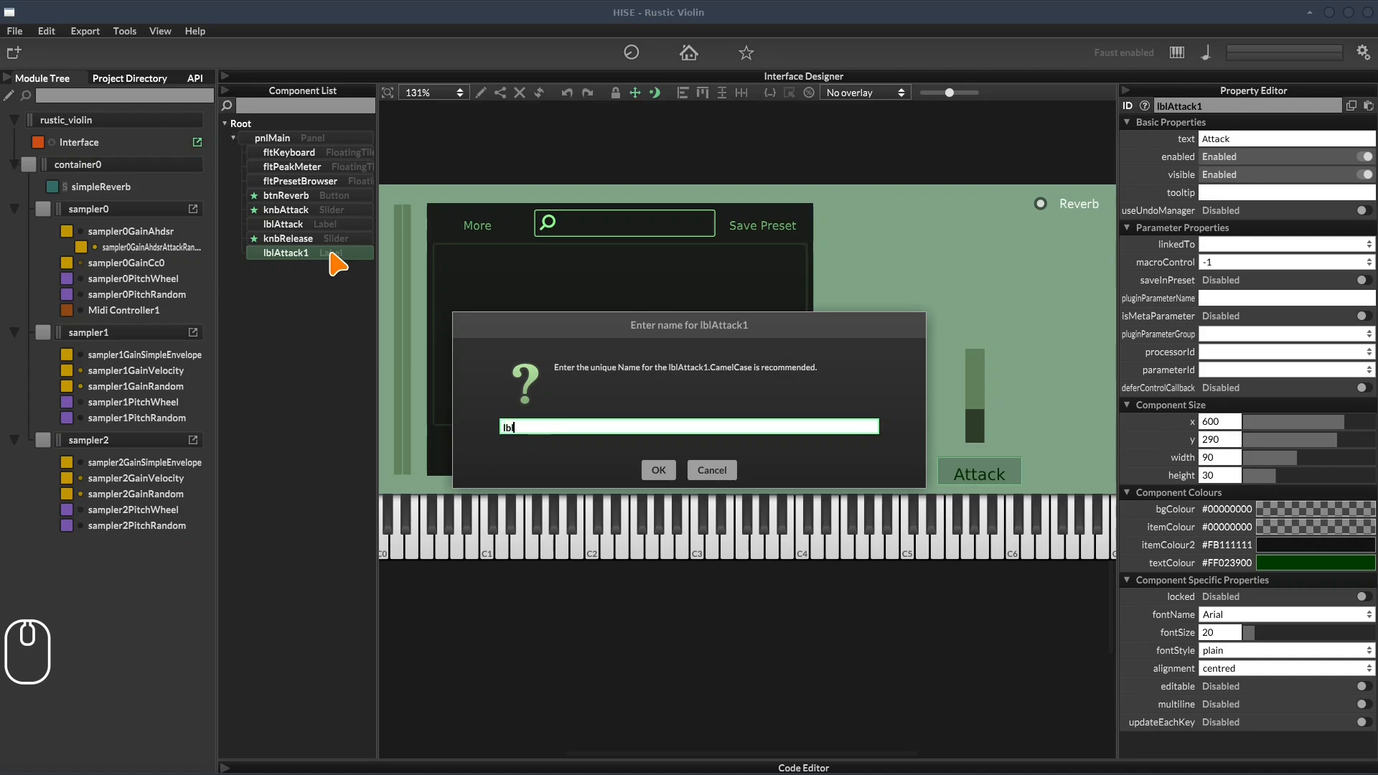
text(Release)
click(658, 471)
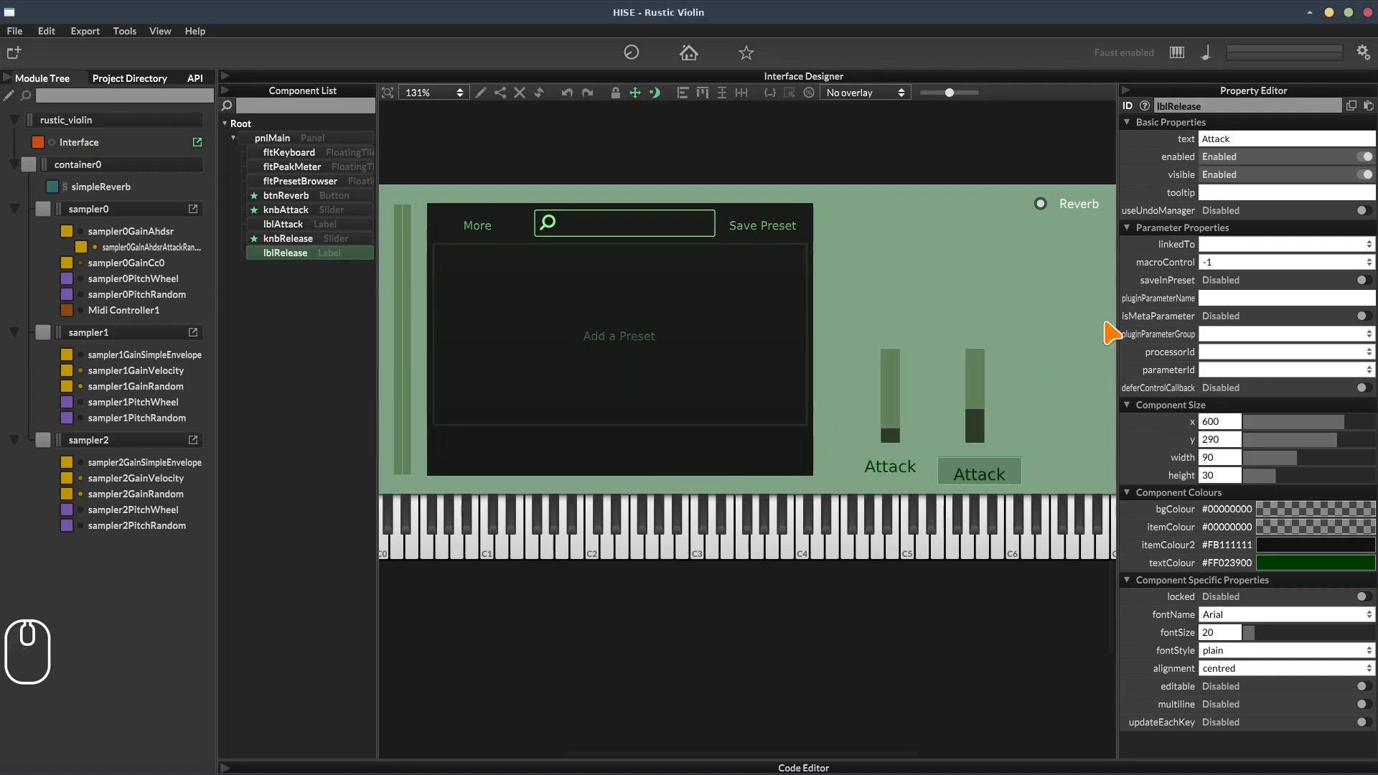
click(1225, 139)
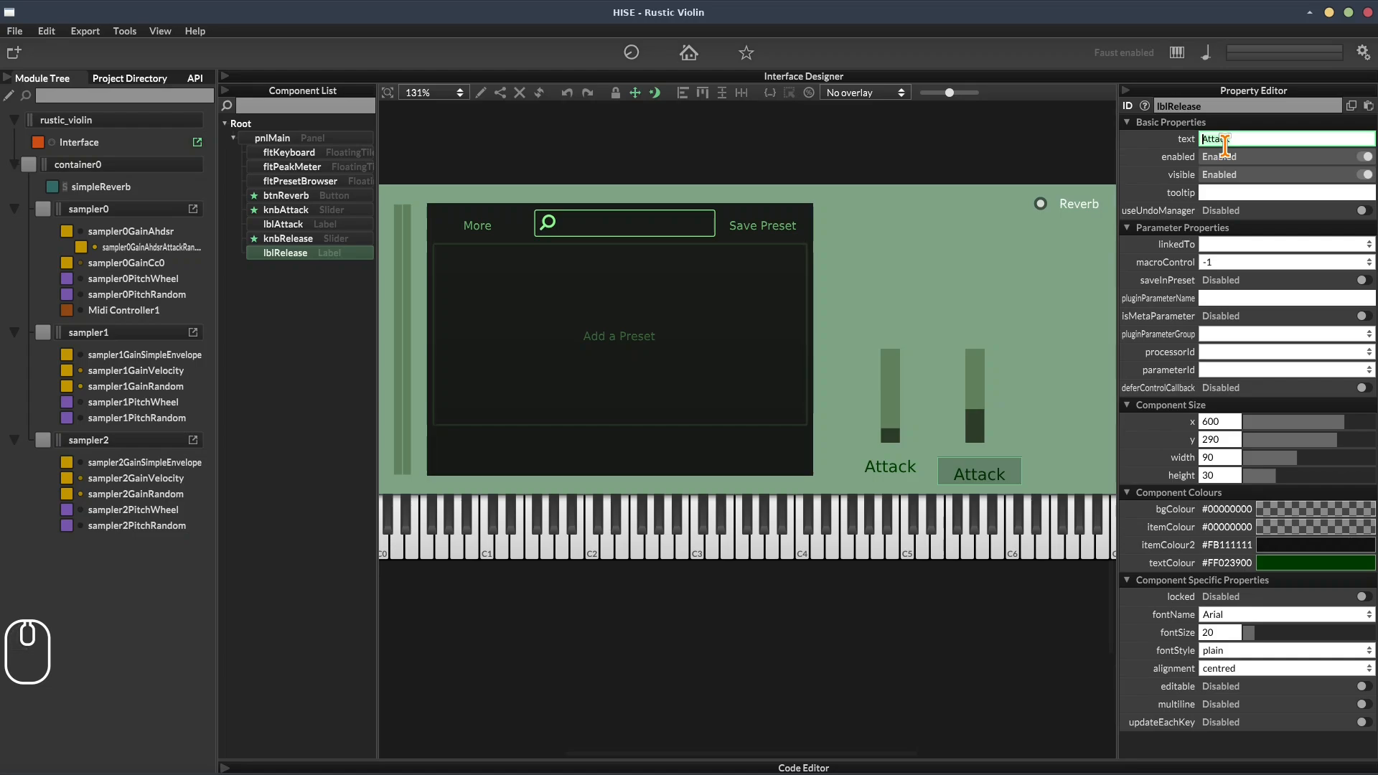
text(Release)
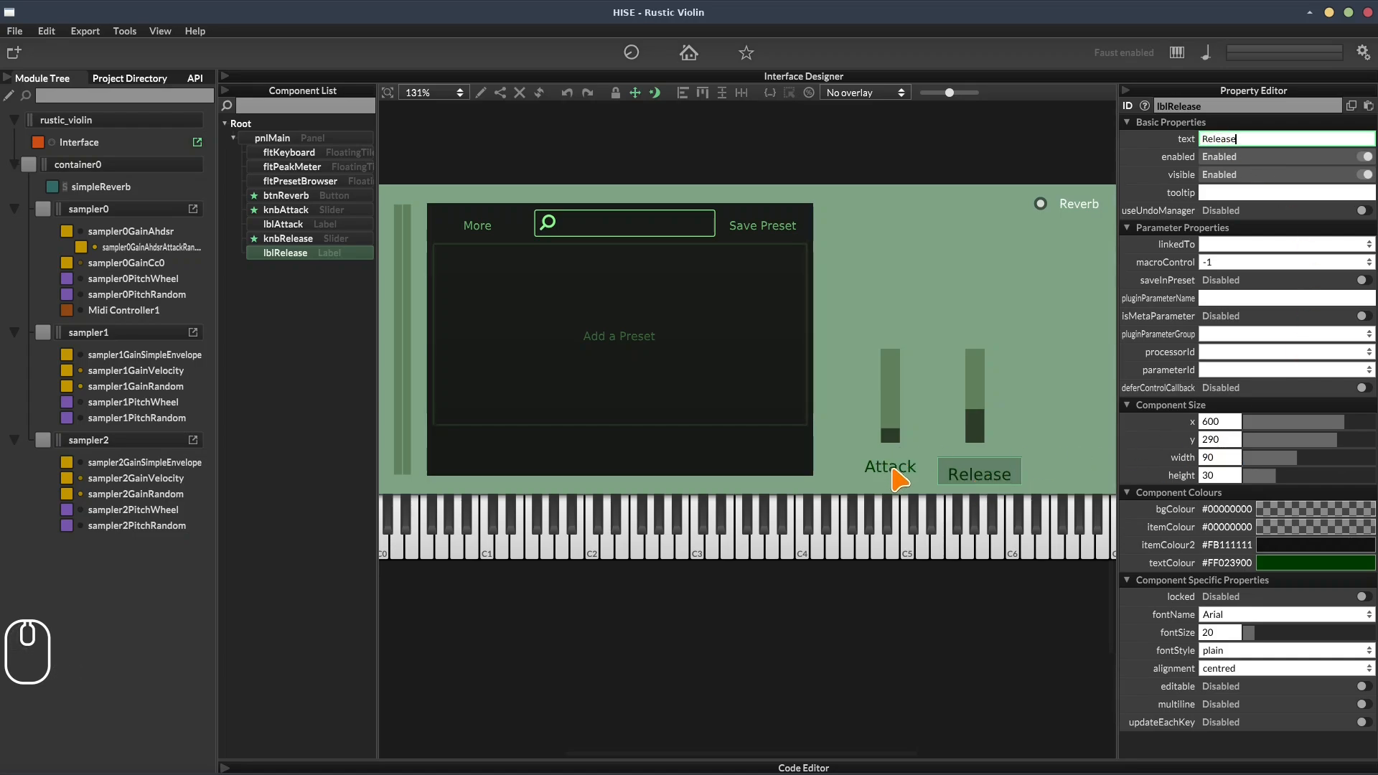
Set the y position of lblAttack and lblRelease to 280 so both labels line up
click(310, 225)
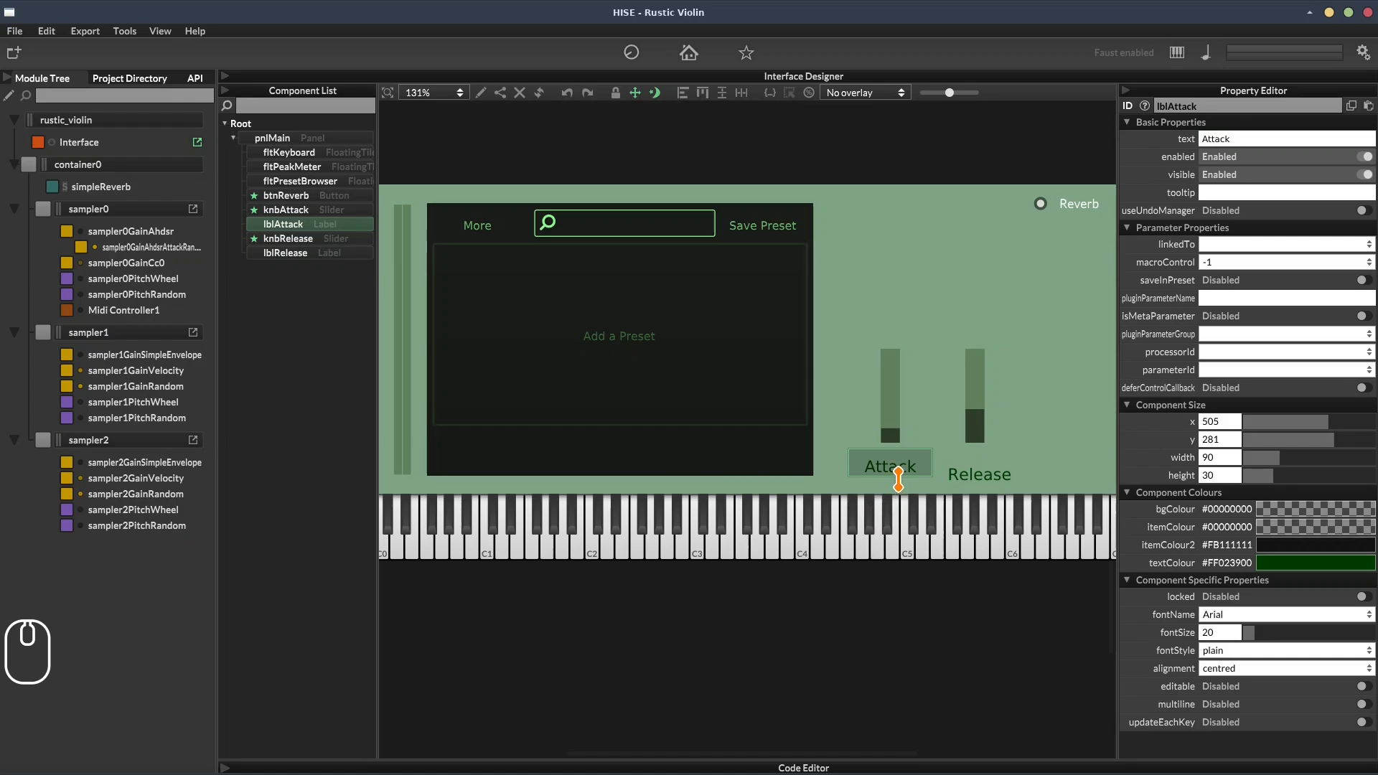
click(1229, 441)
key(Return)
click(272, 254)
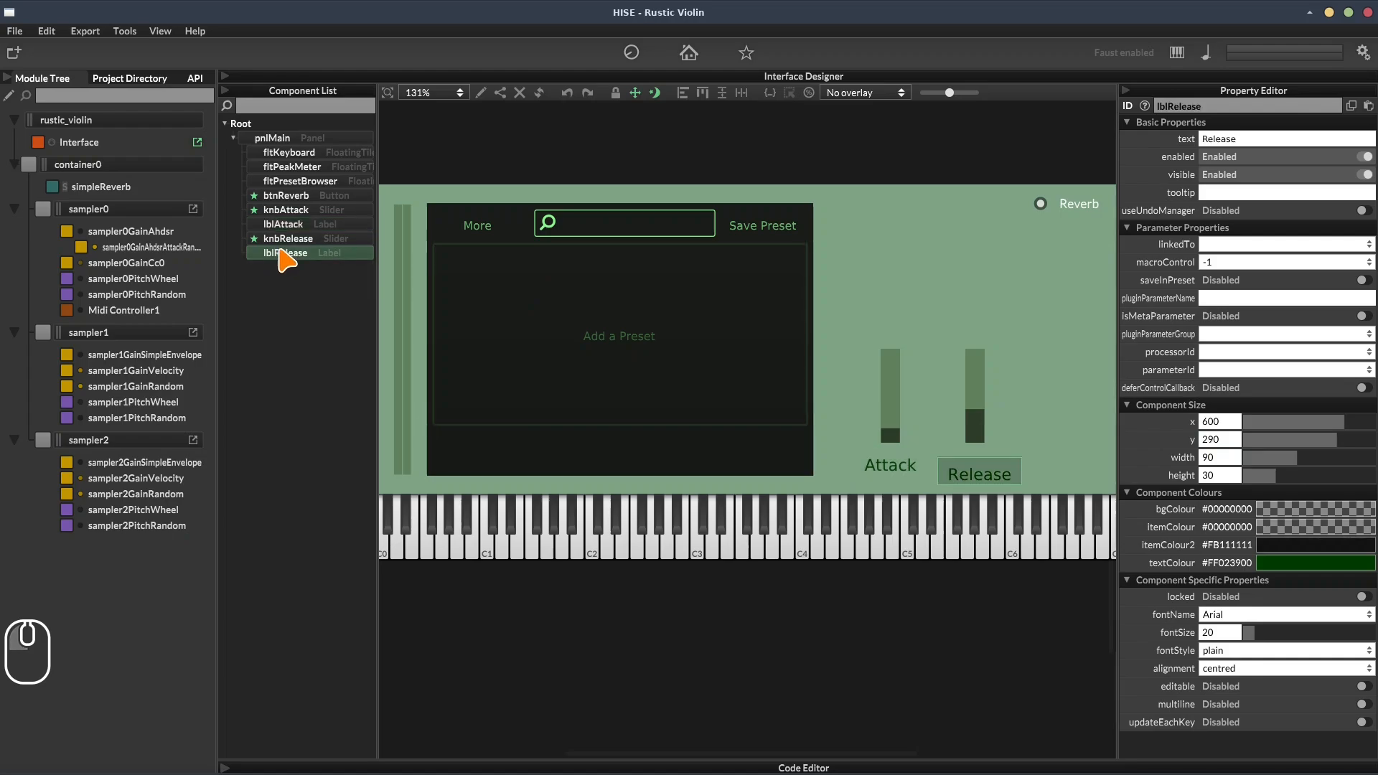
click(1213, 441)
text(280)
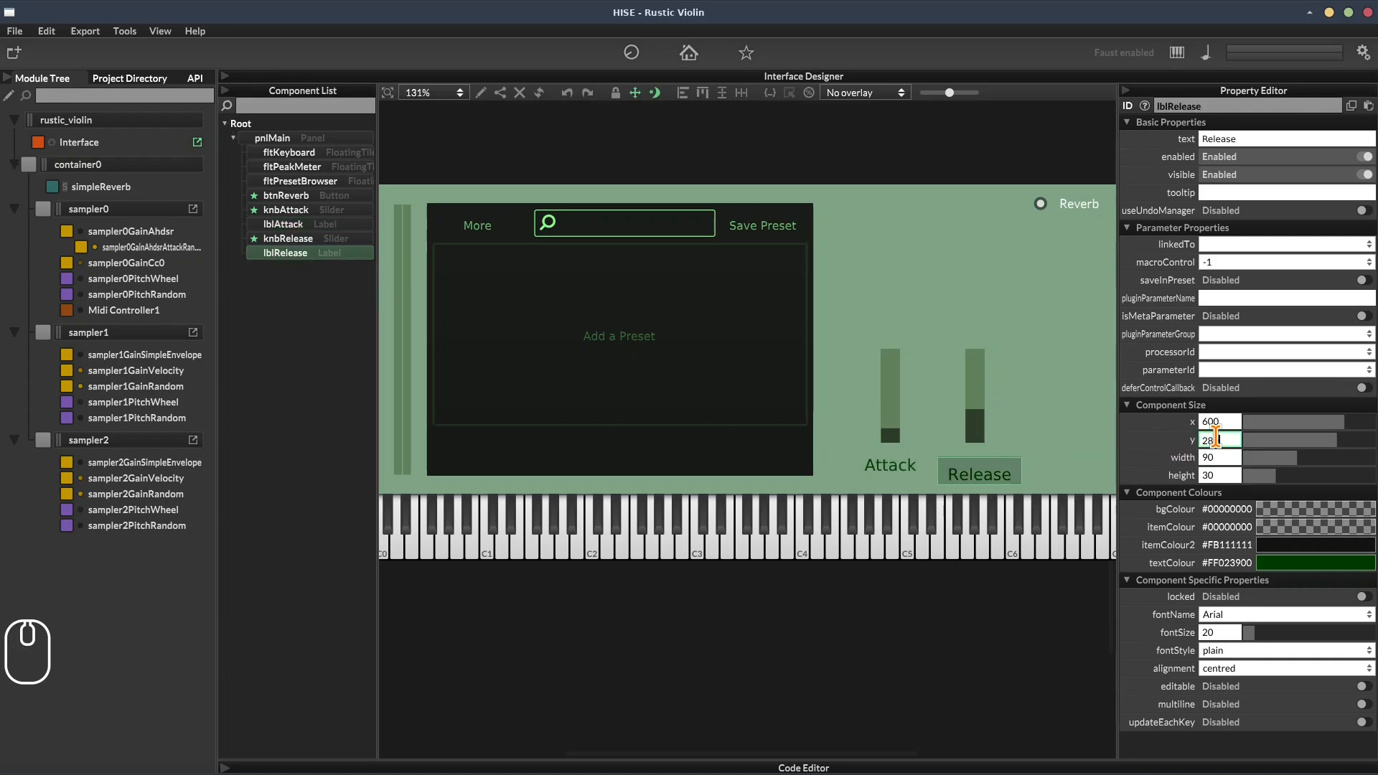
key(Return)
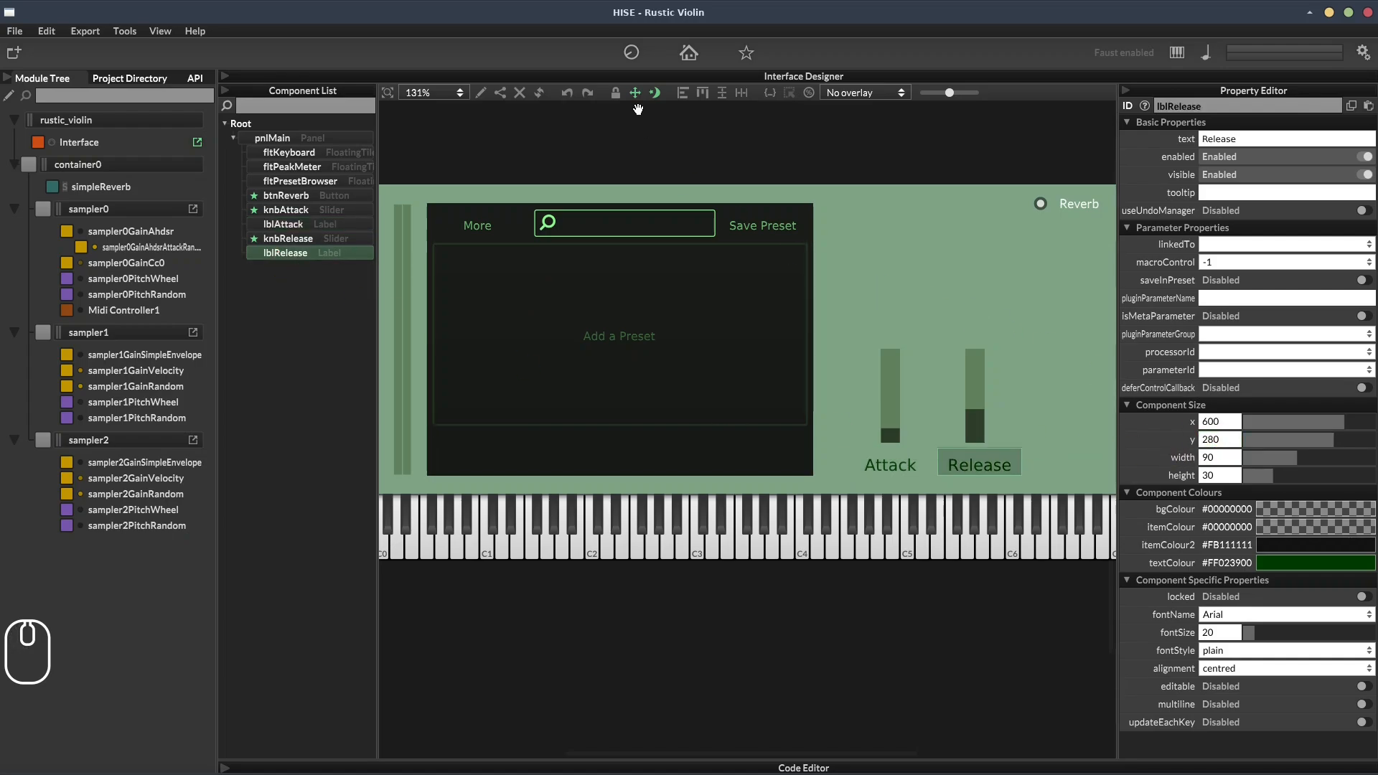
Nudge lblRelease left to x 598 while checking it in the floating interface preview, and close the preview
click(688, 54)
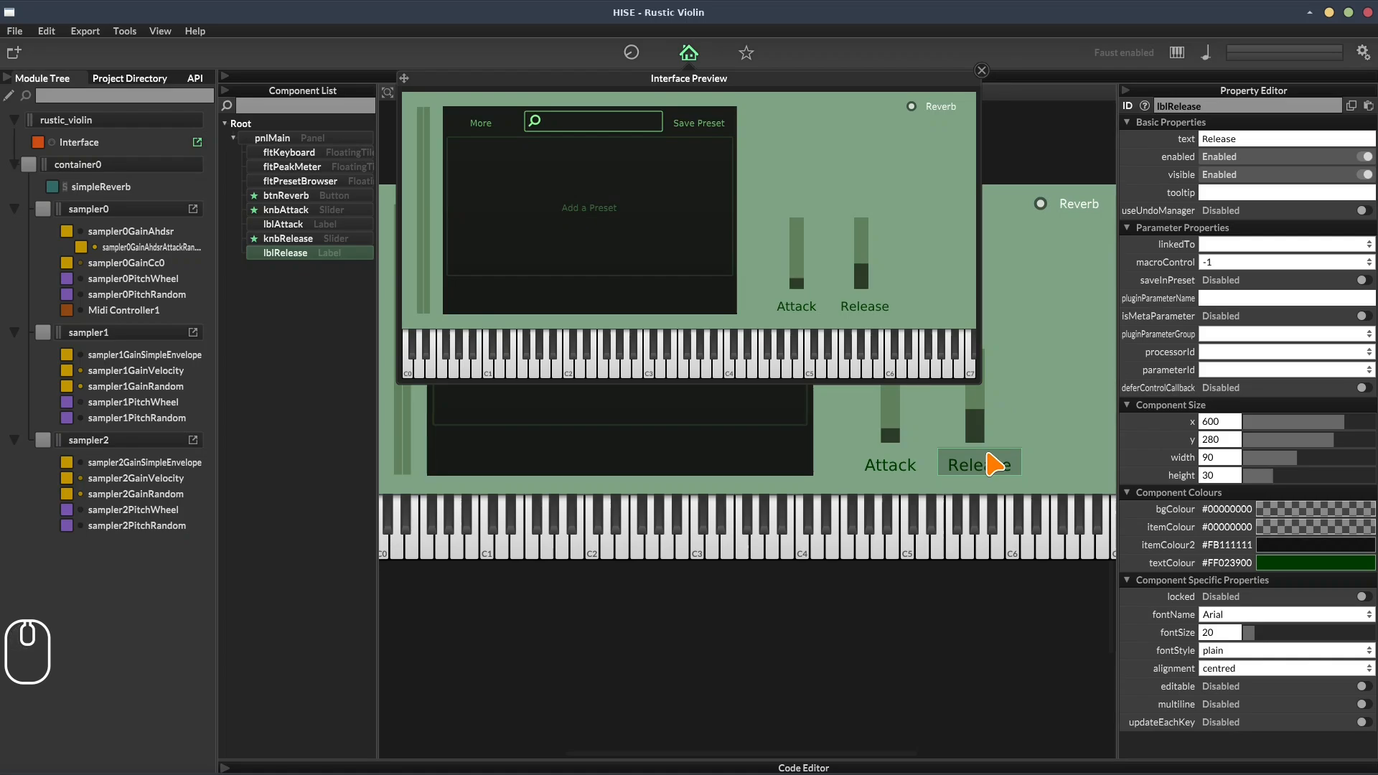
key(Left)
key(Left)
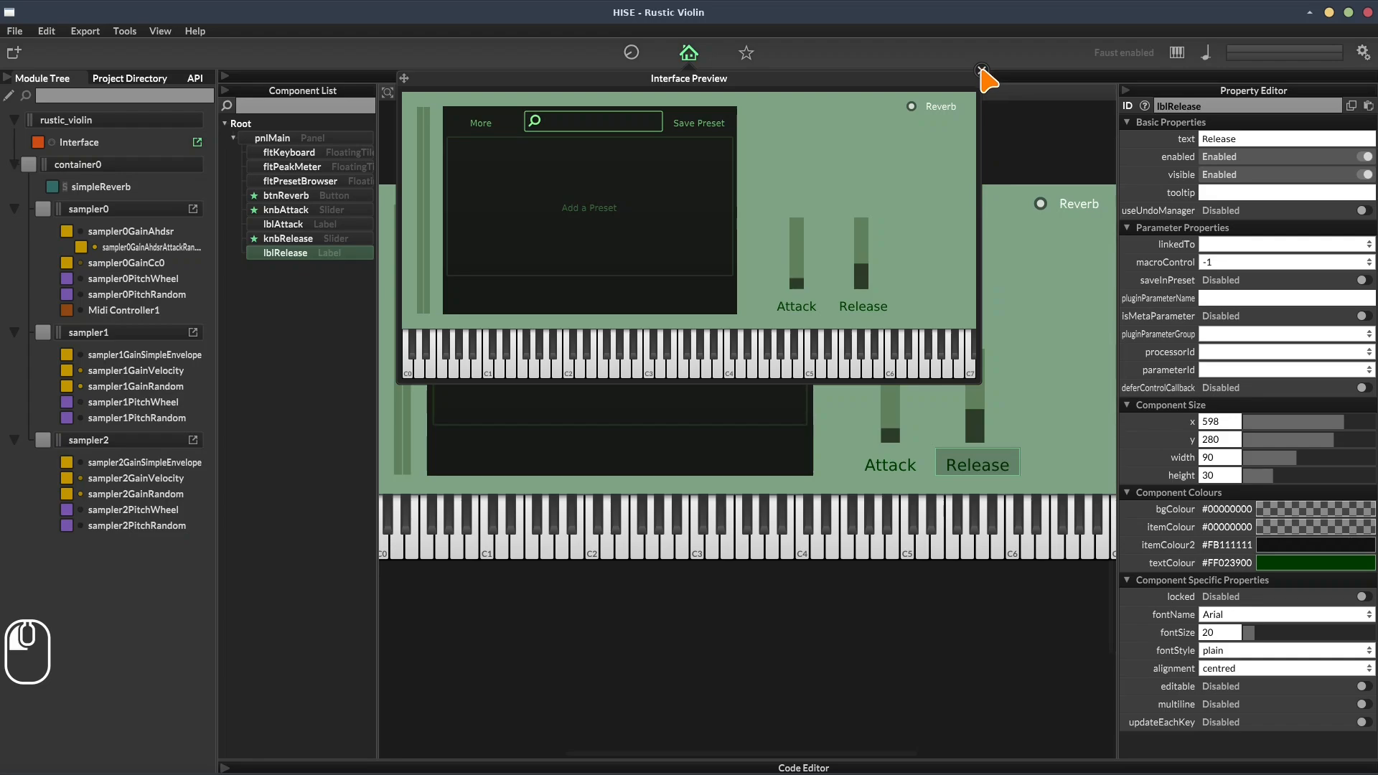
click(983, 70)
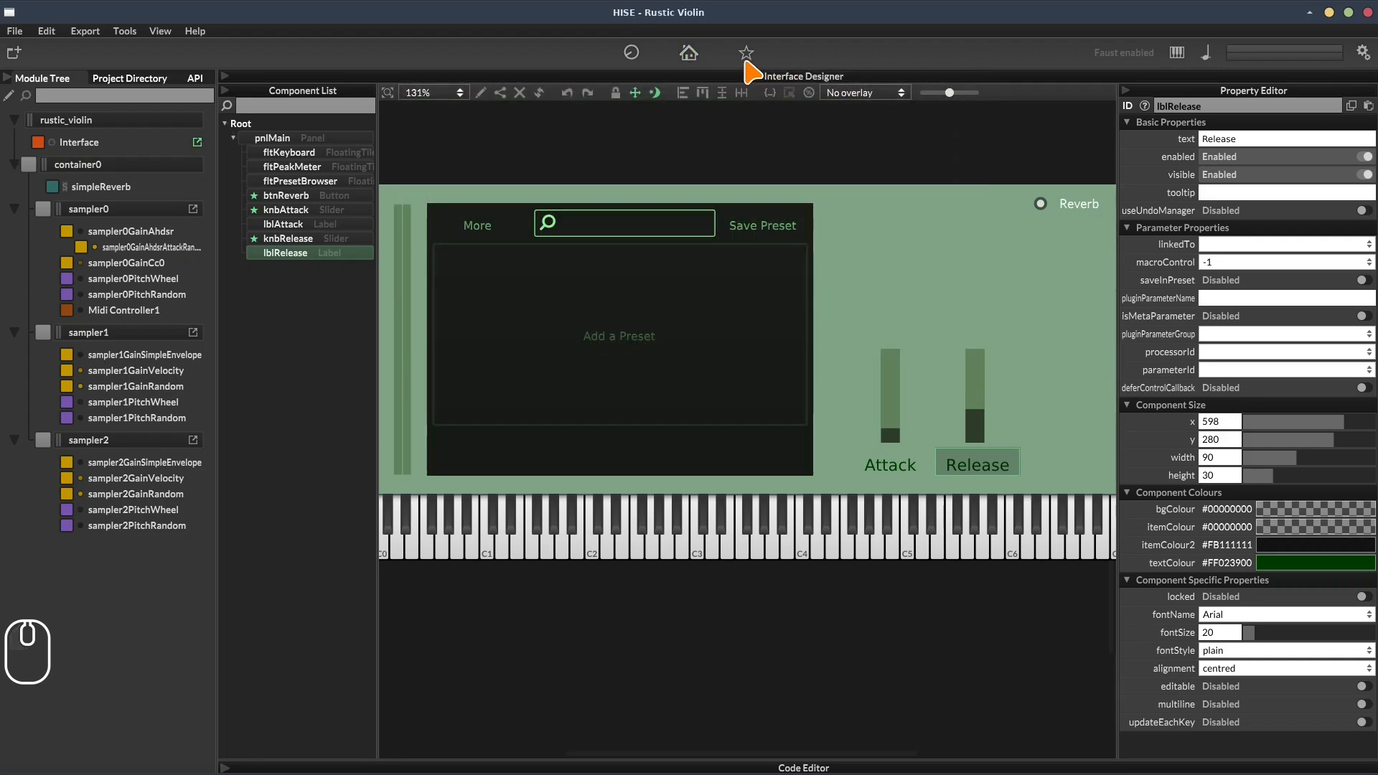
Deselect all components, save the project as XML over the current file and fit the interface to the canvas
click(529, 108)
key(ctrl+shift+s)
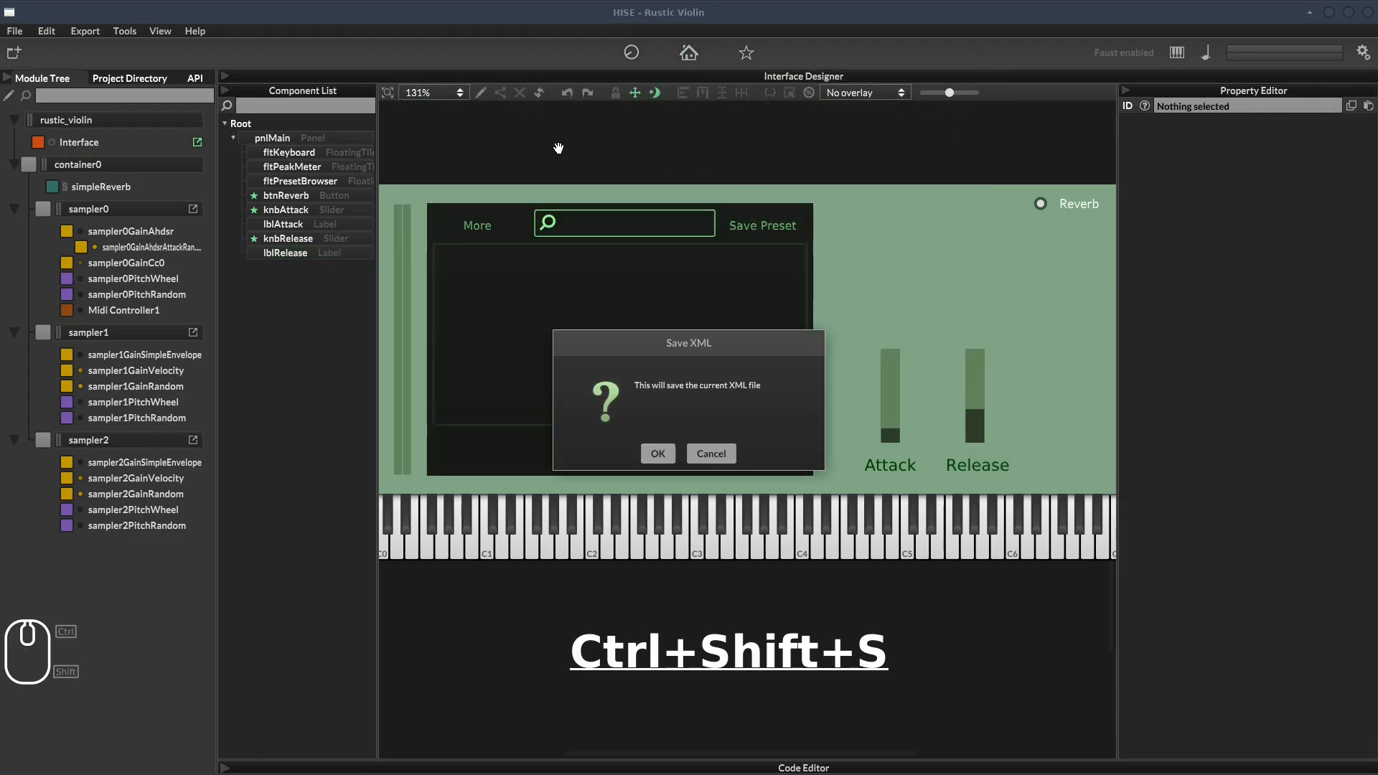
key(Return)
key(Return)
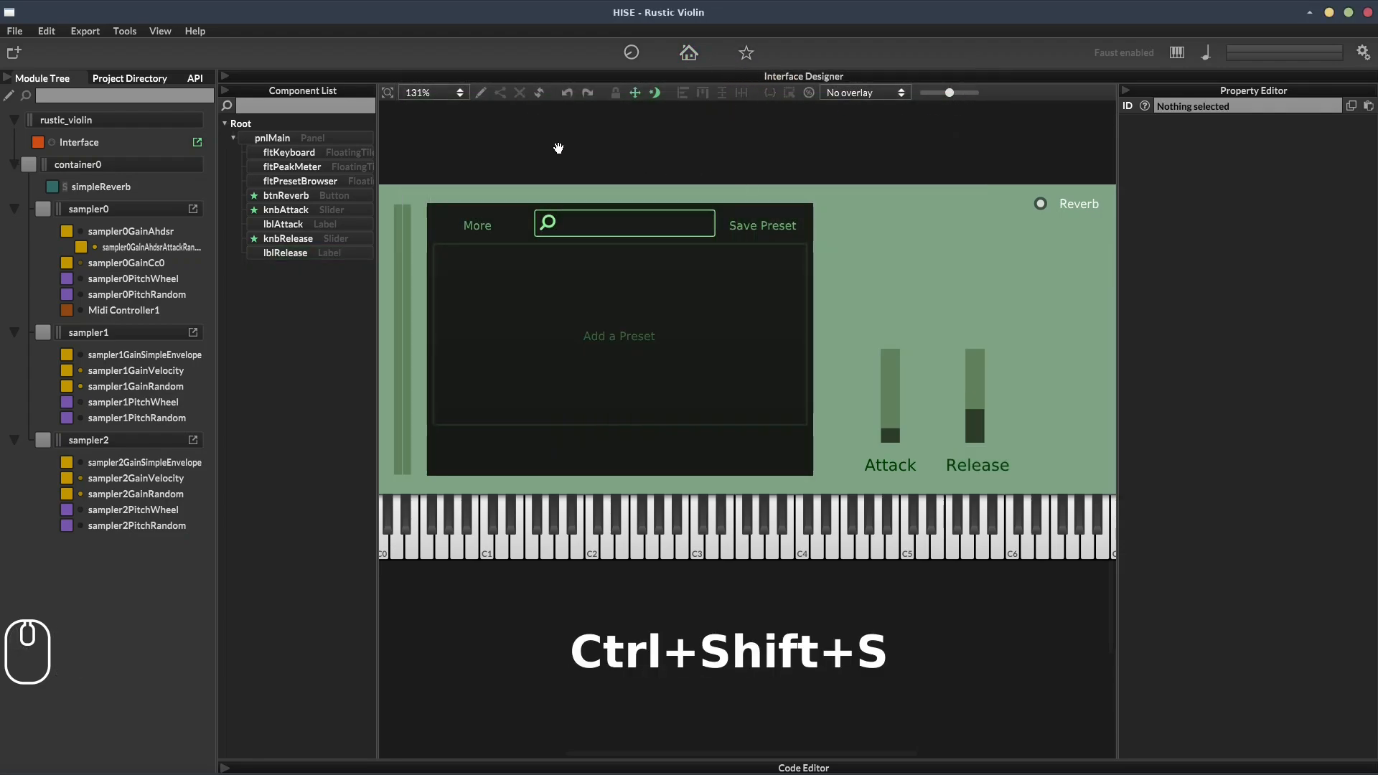
click(390, 95)
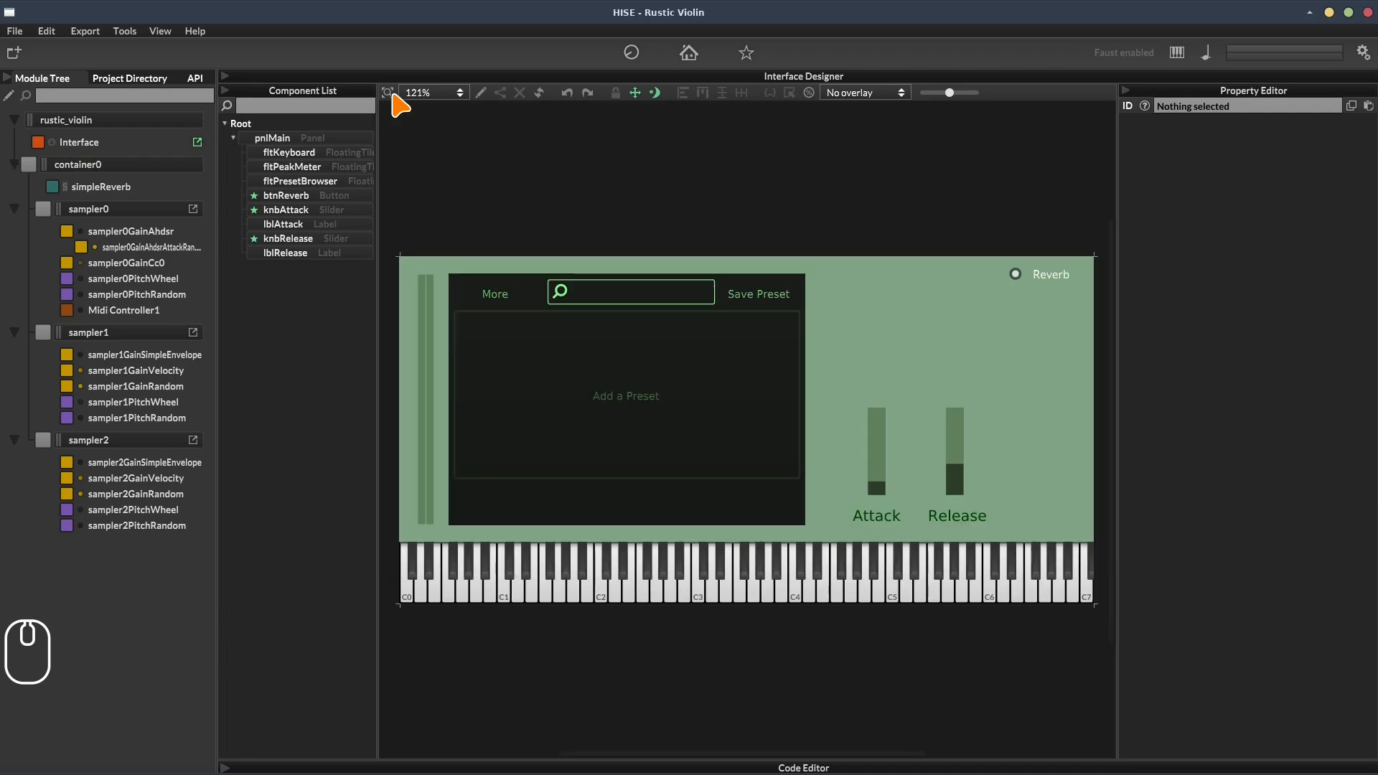